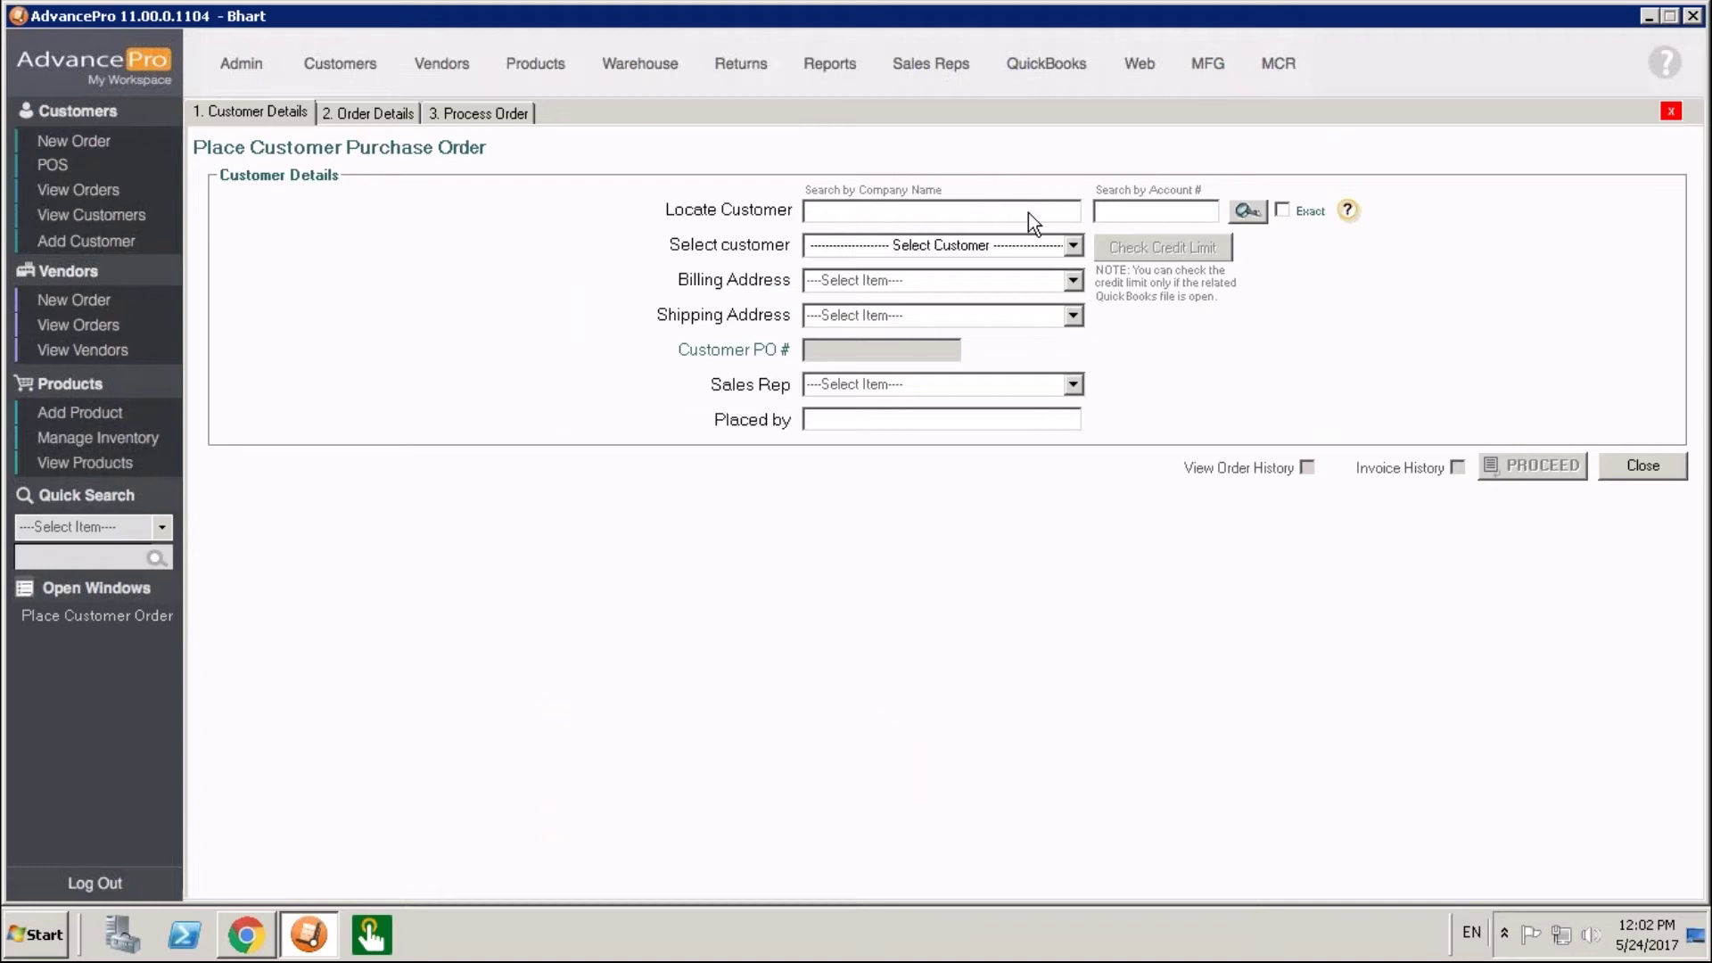
# Select Demo Customer1 as the customer of the new purchase order and proceed to the order details.
pyautogui.click(1073, 246)
pyautogui.click(991, 287)
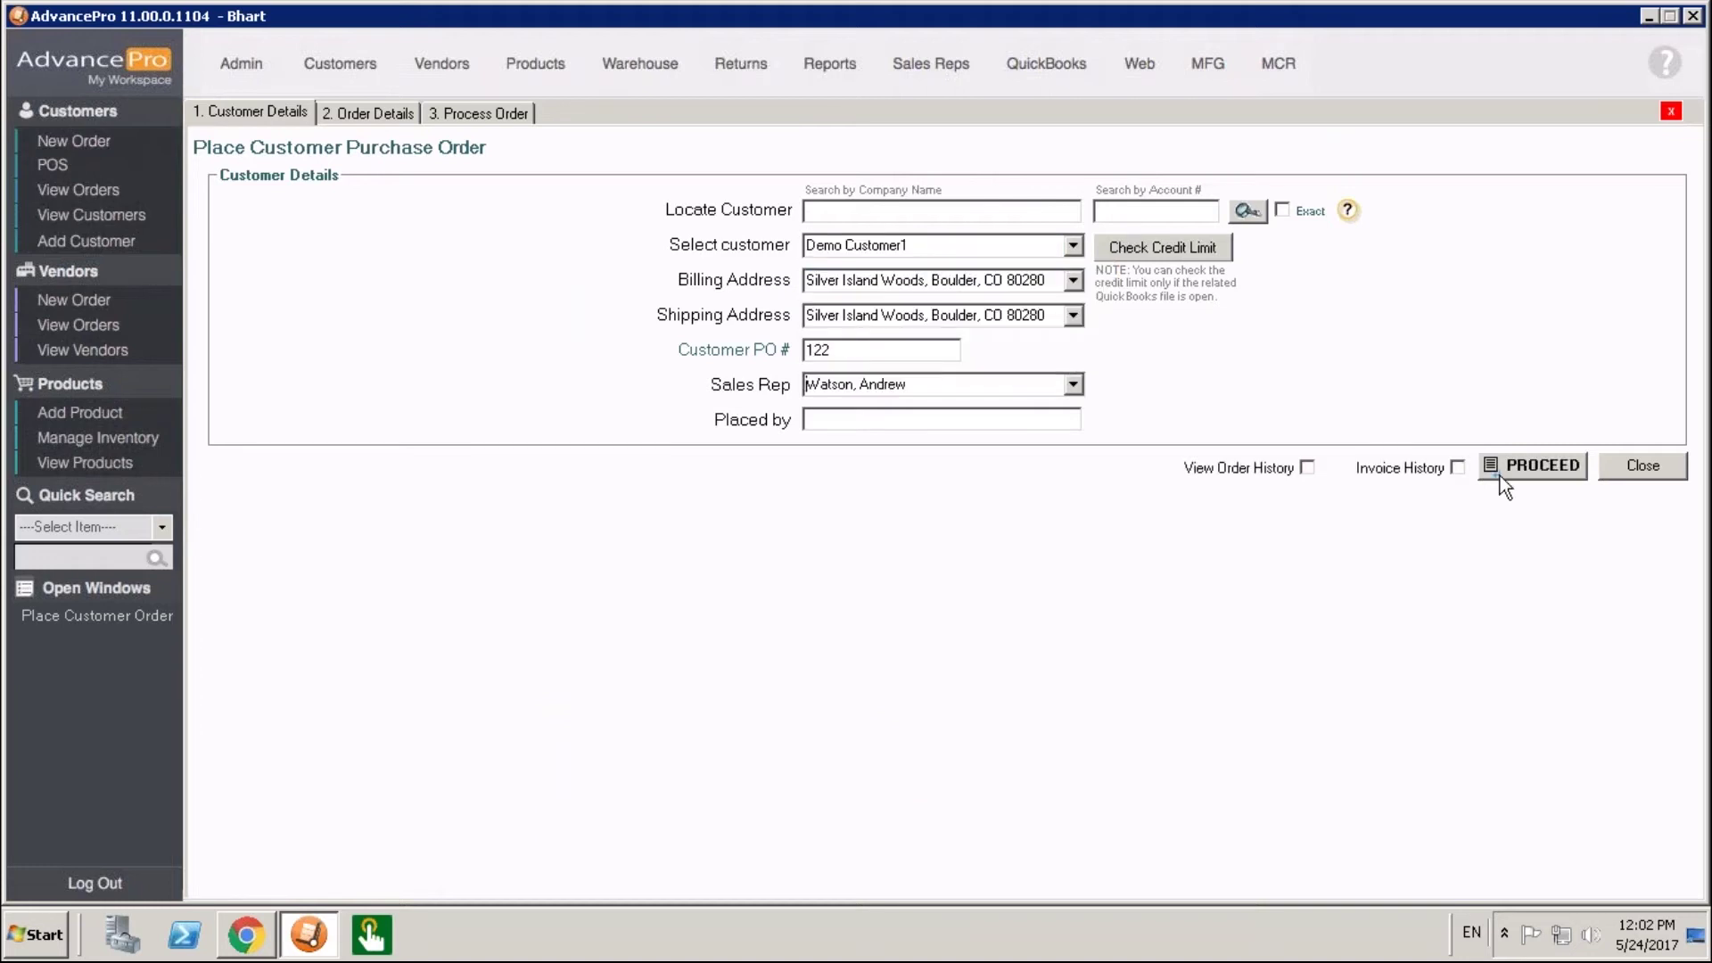
pyautogui.click(1507, 469)
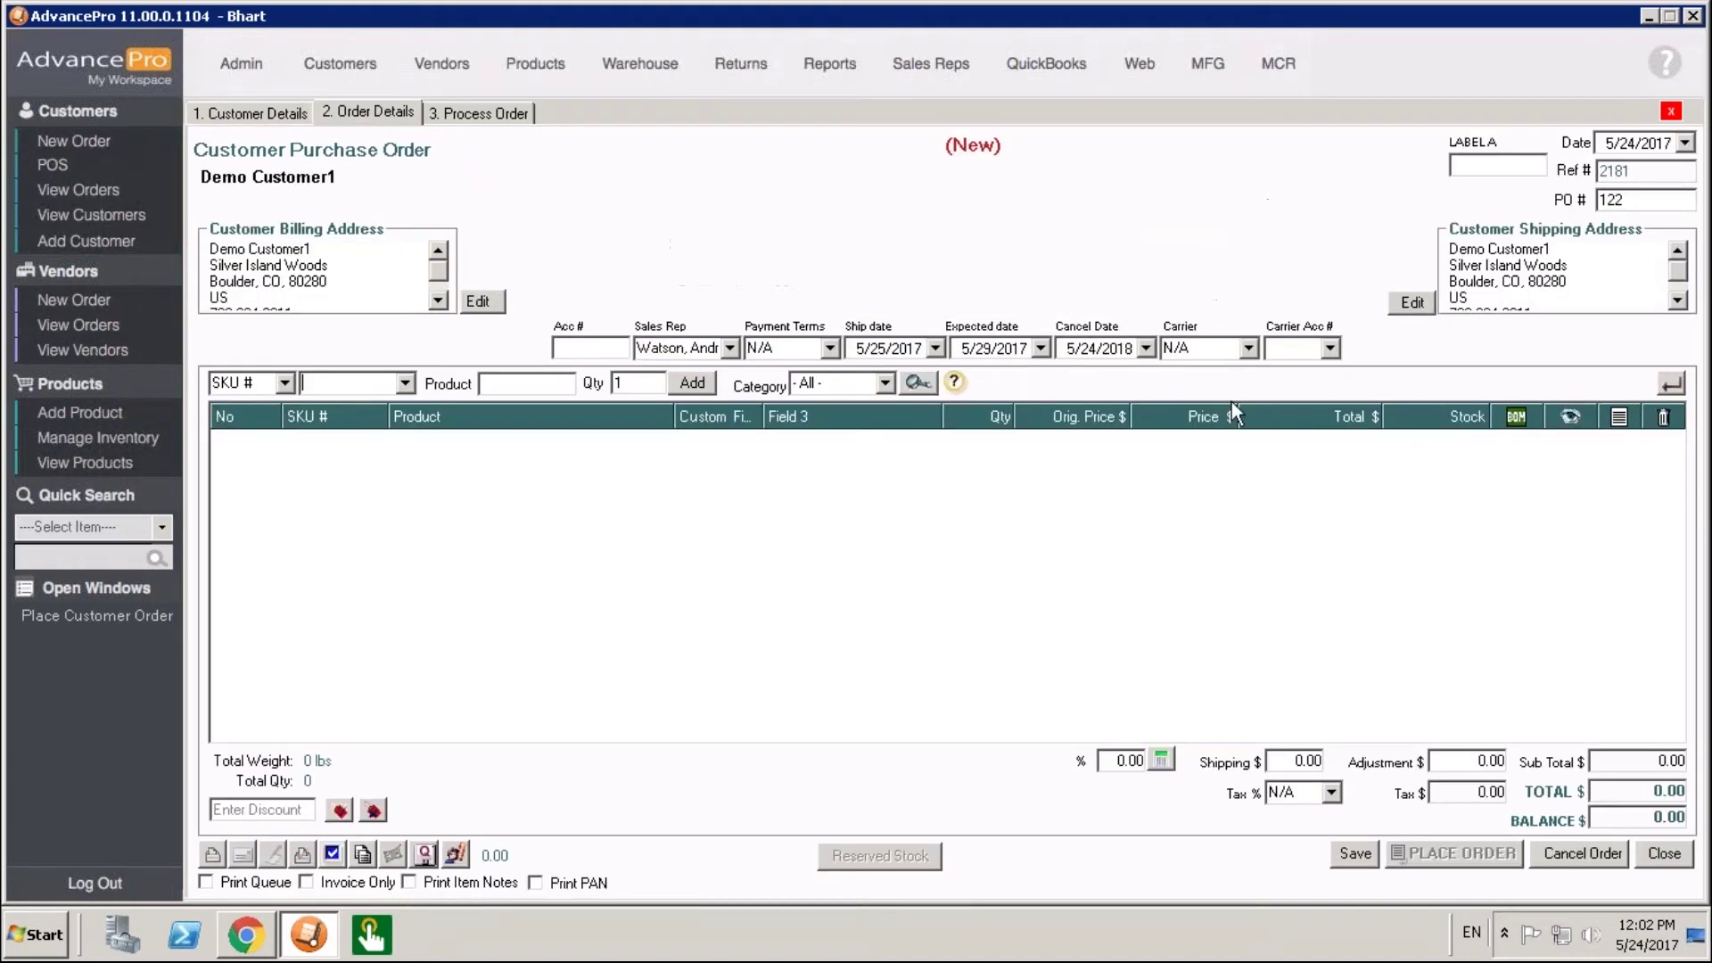
# Add one each of SKUs 78-1001 BD and 5HTP60 to the order and save it.
pyautogui.click(406, 383)
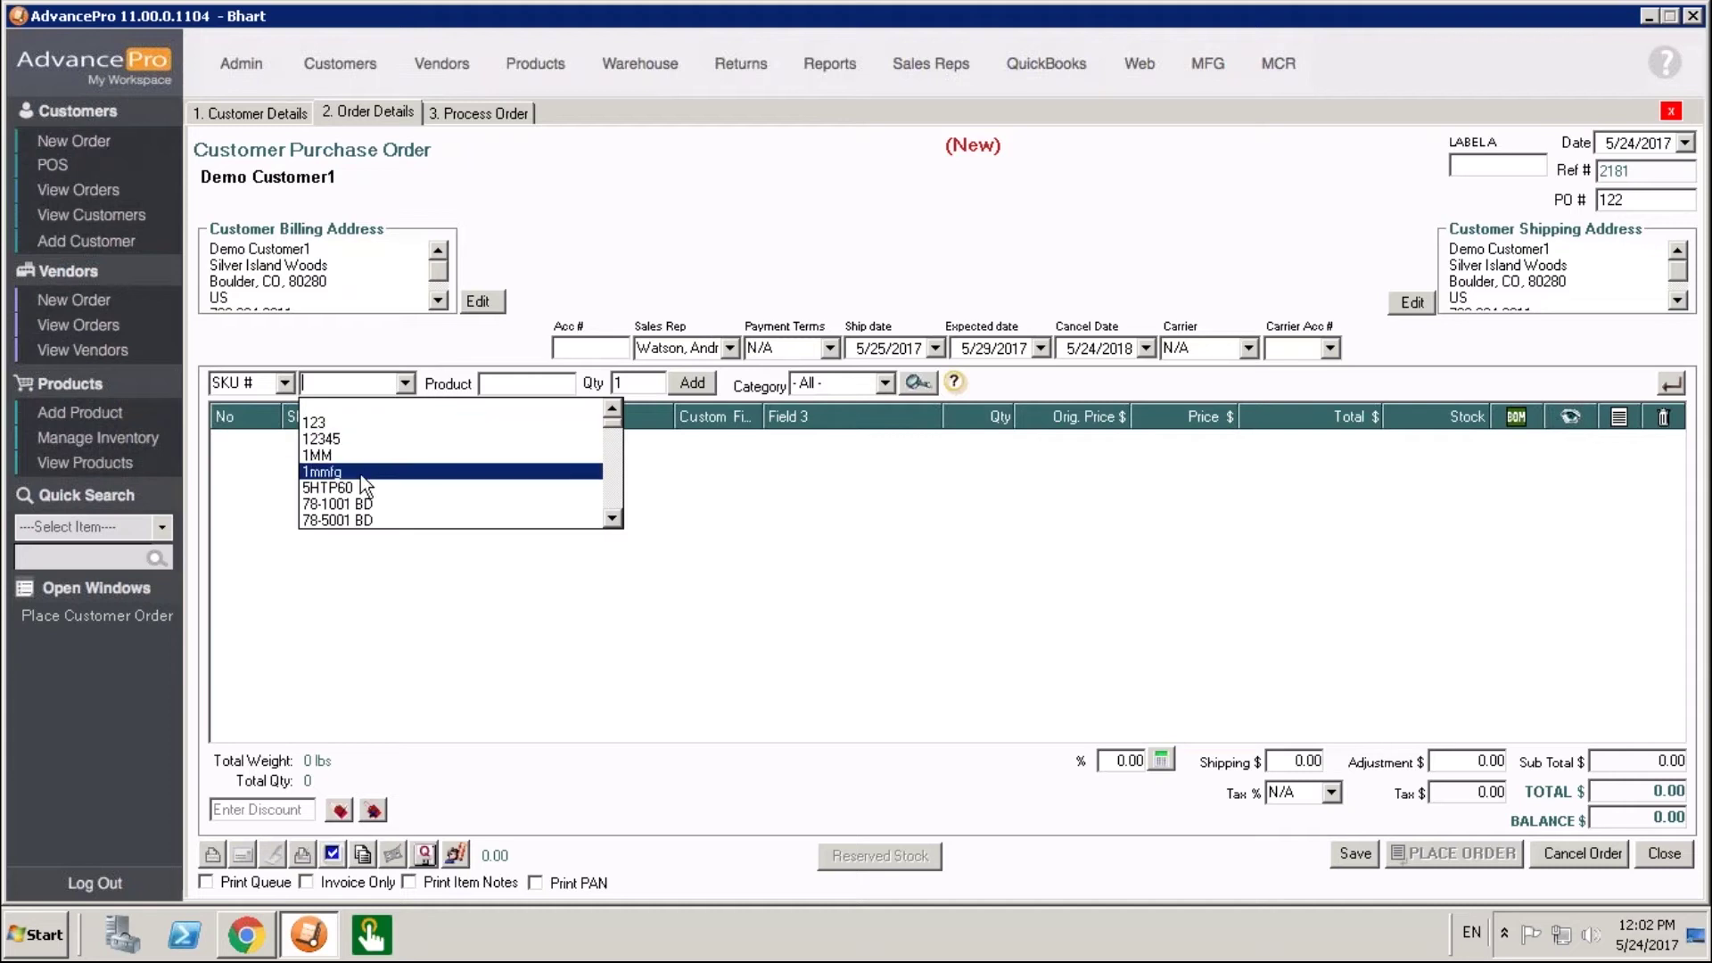
pyautogui.click(360, 503)
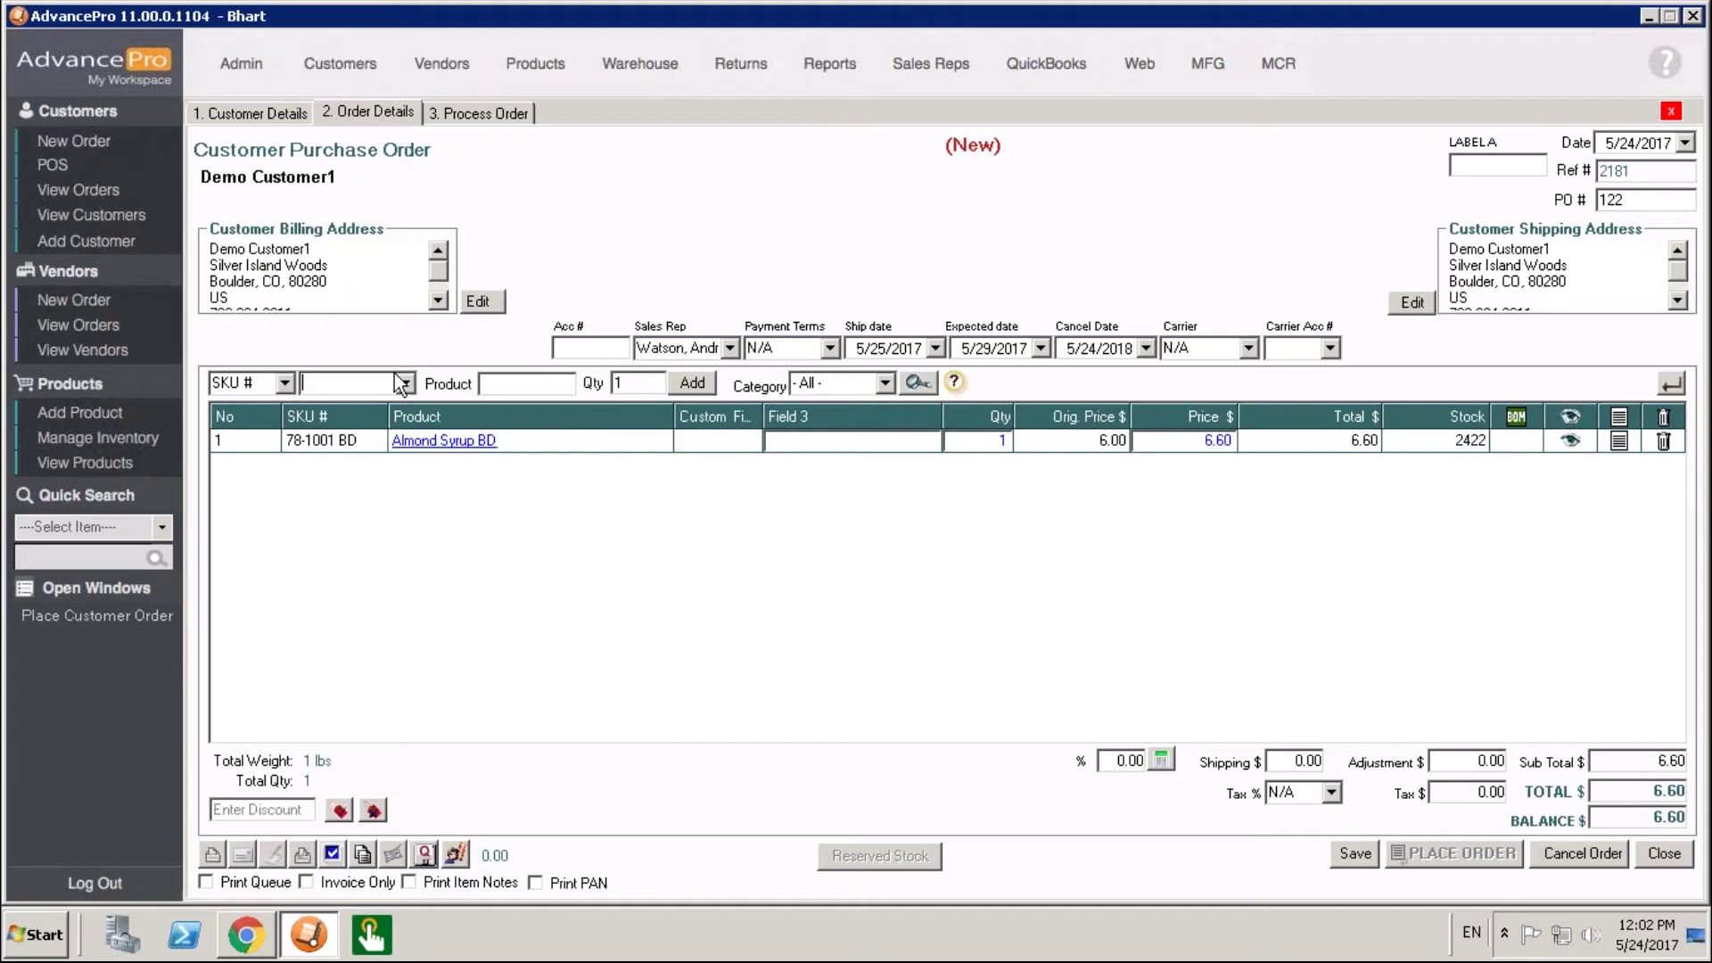
pyautogui.click(406, 383)
pyautogui.click(373, 488)
pyautogui.press('Return')
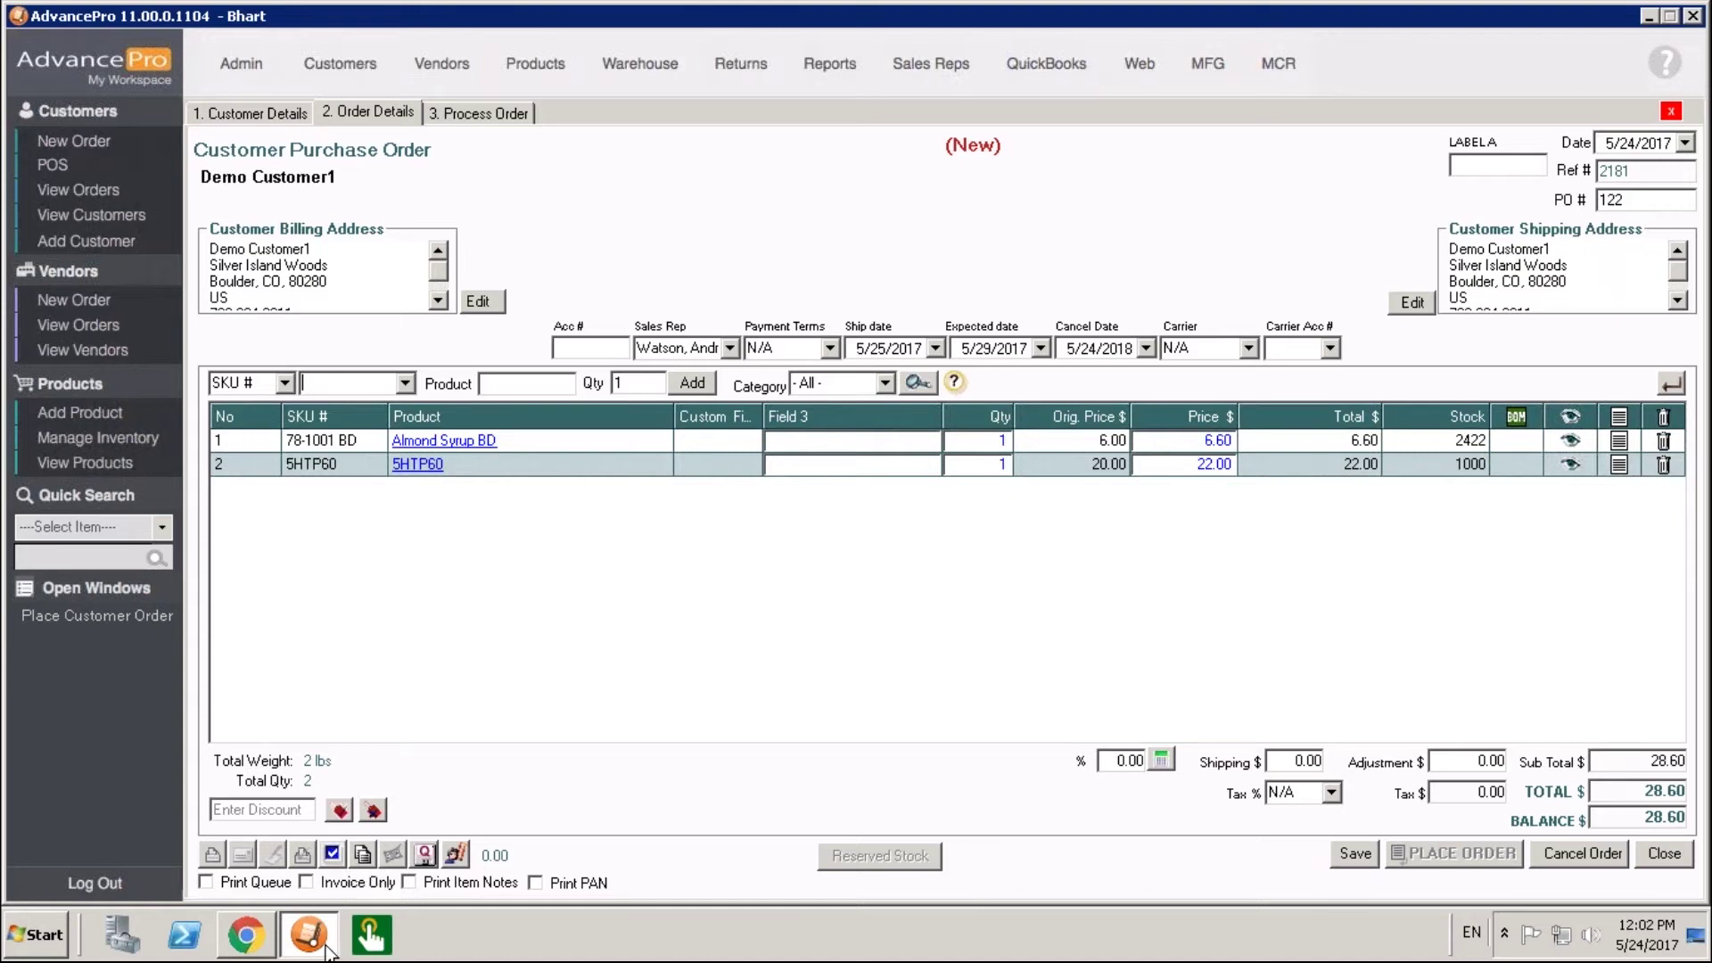
pyautogui.click(1357, 856)
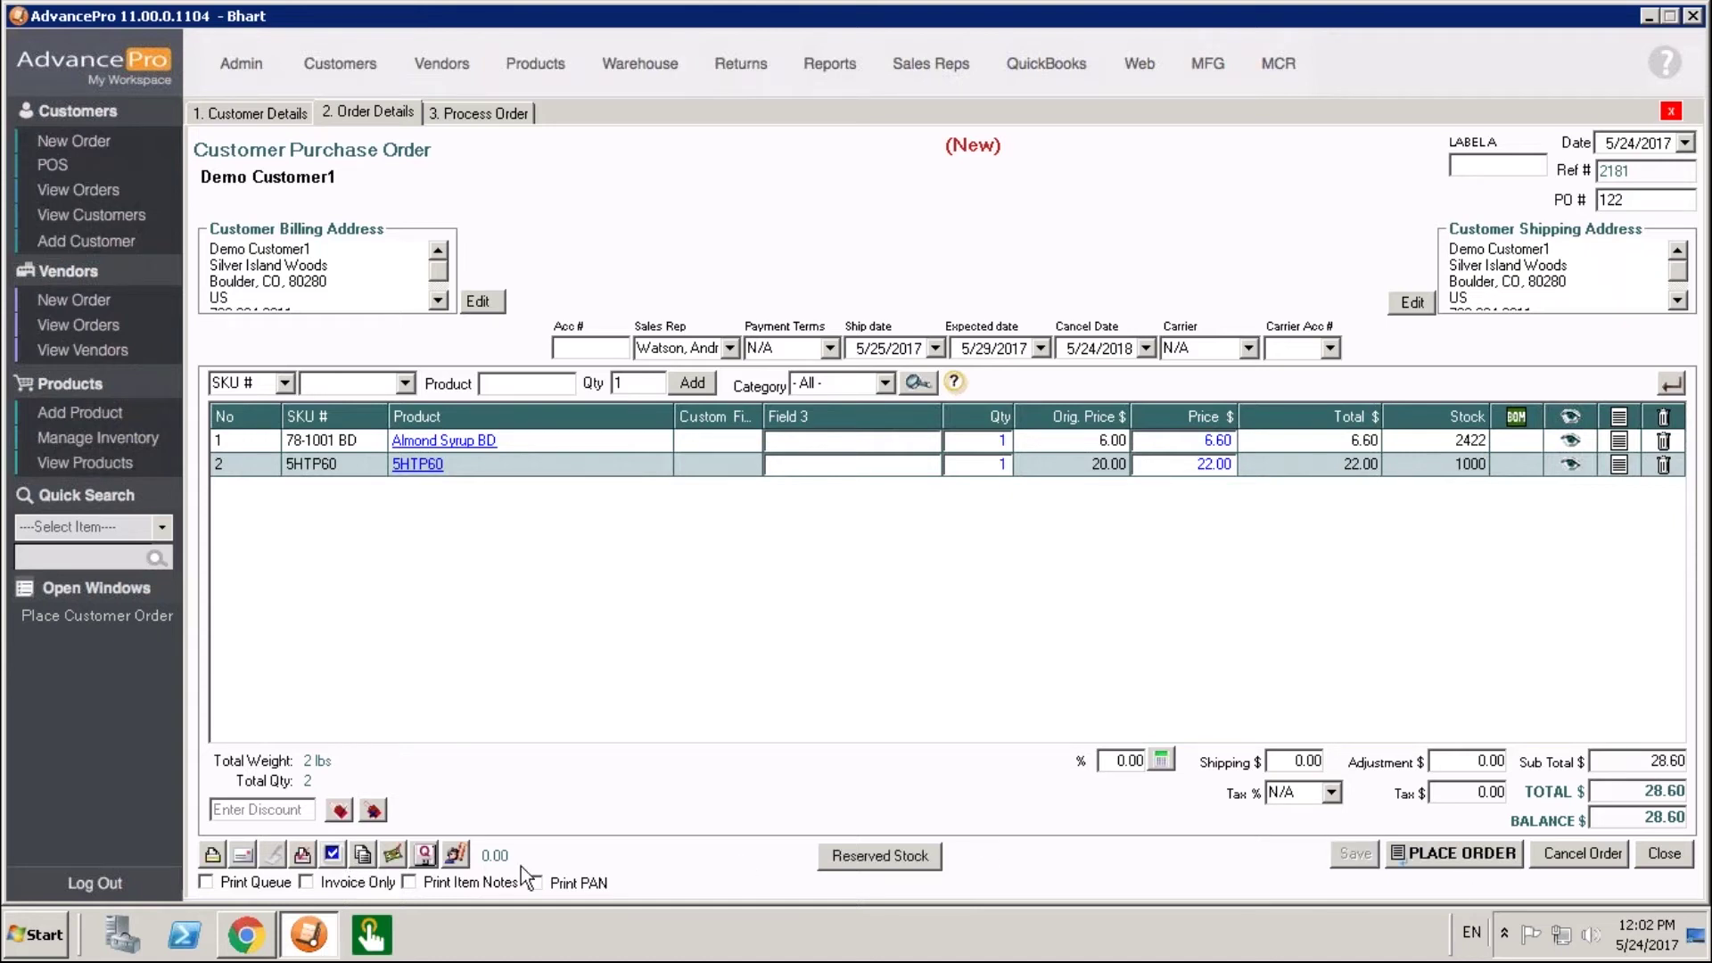
# Save the customer note "Note" on the order and preview the customer sales order printout.
pyautogui.click(362, 856)
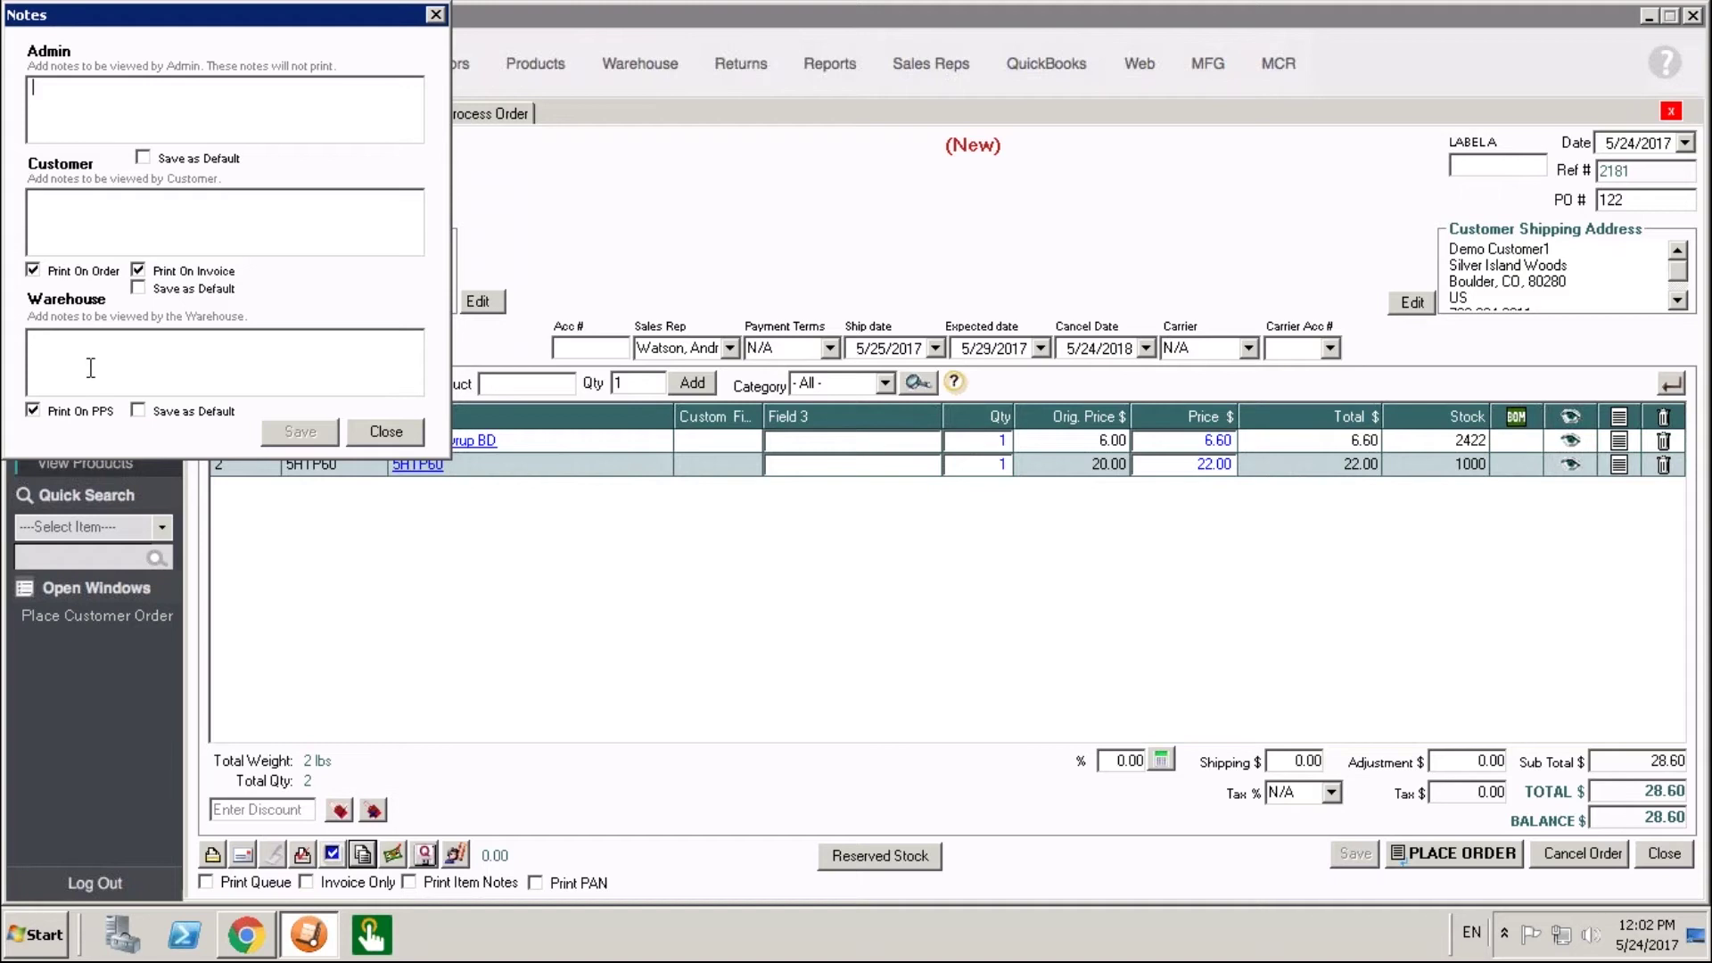
pyautogui.click(101, 202)
pyautogui.write('Note')
pyautogui.click(319, 431)
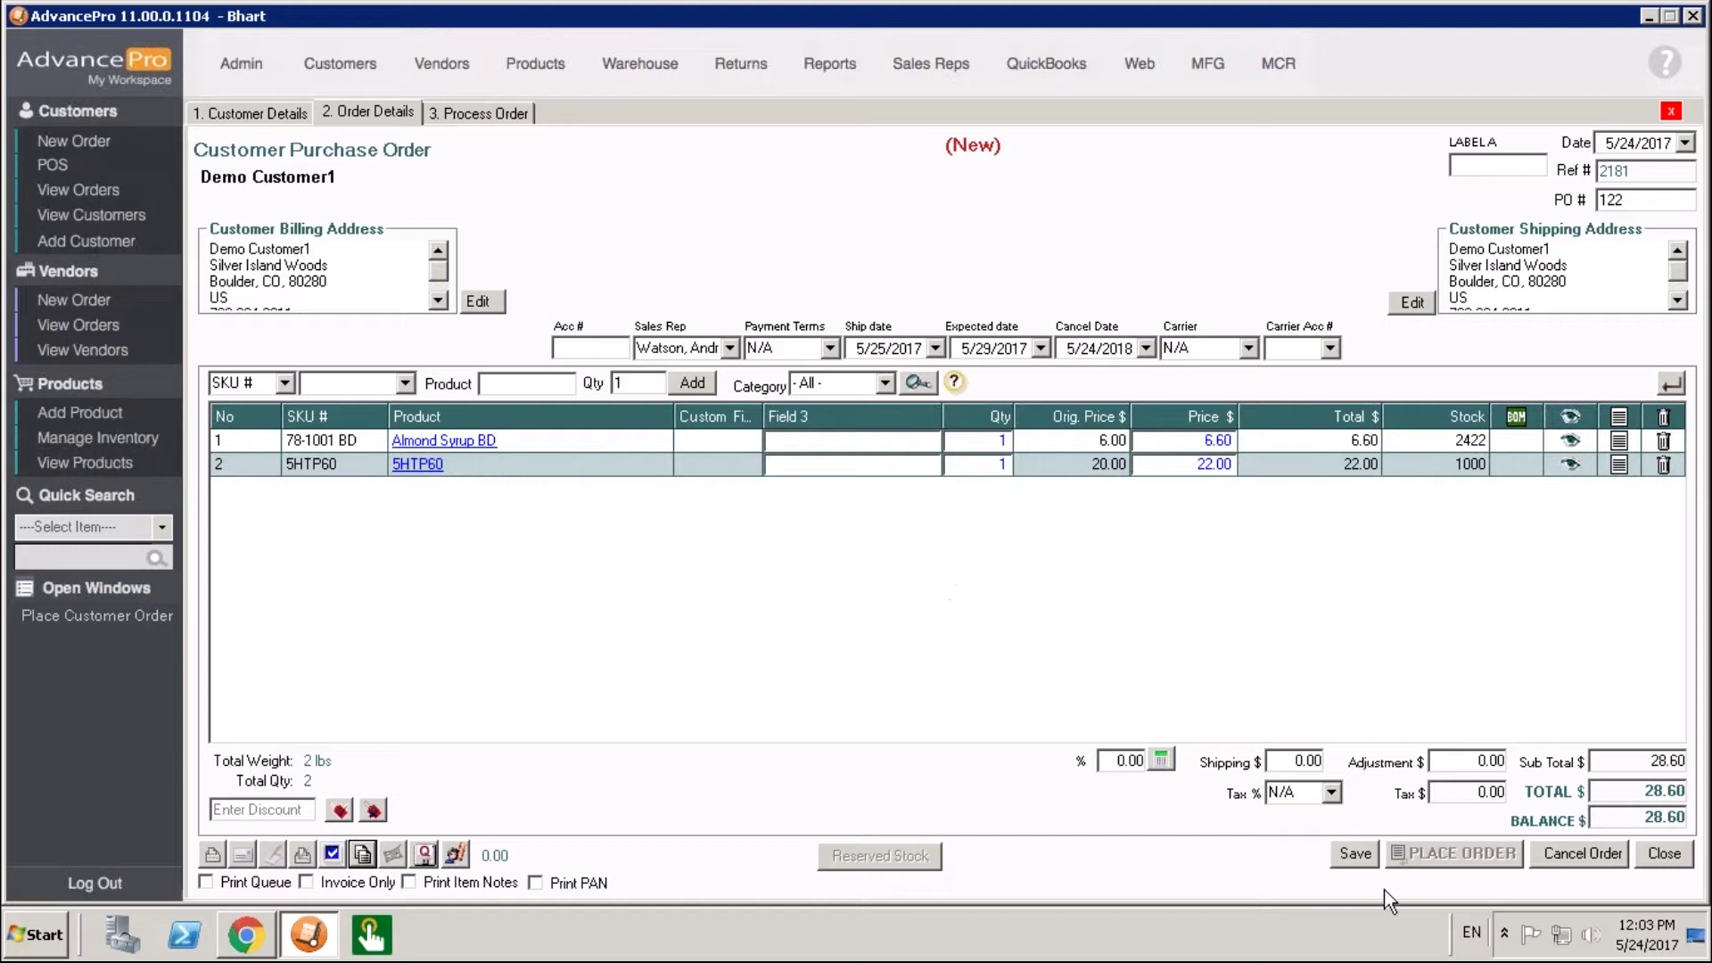
pyautogui.click(1355, 853)
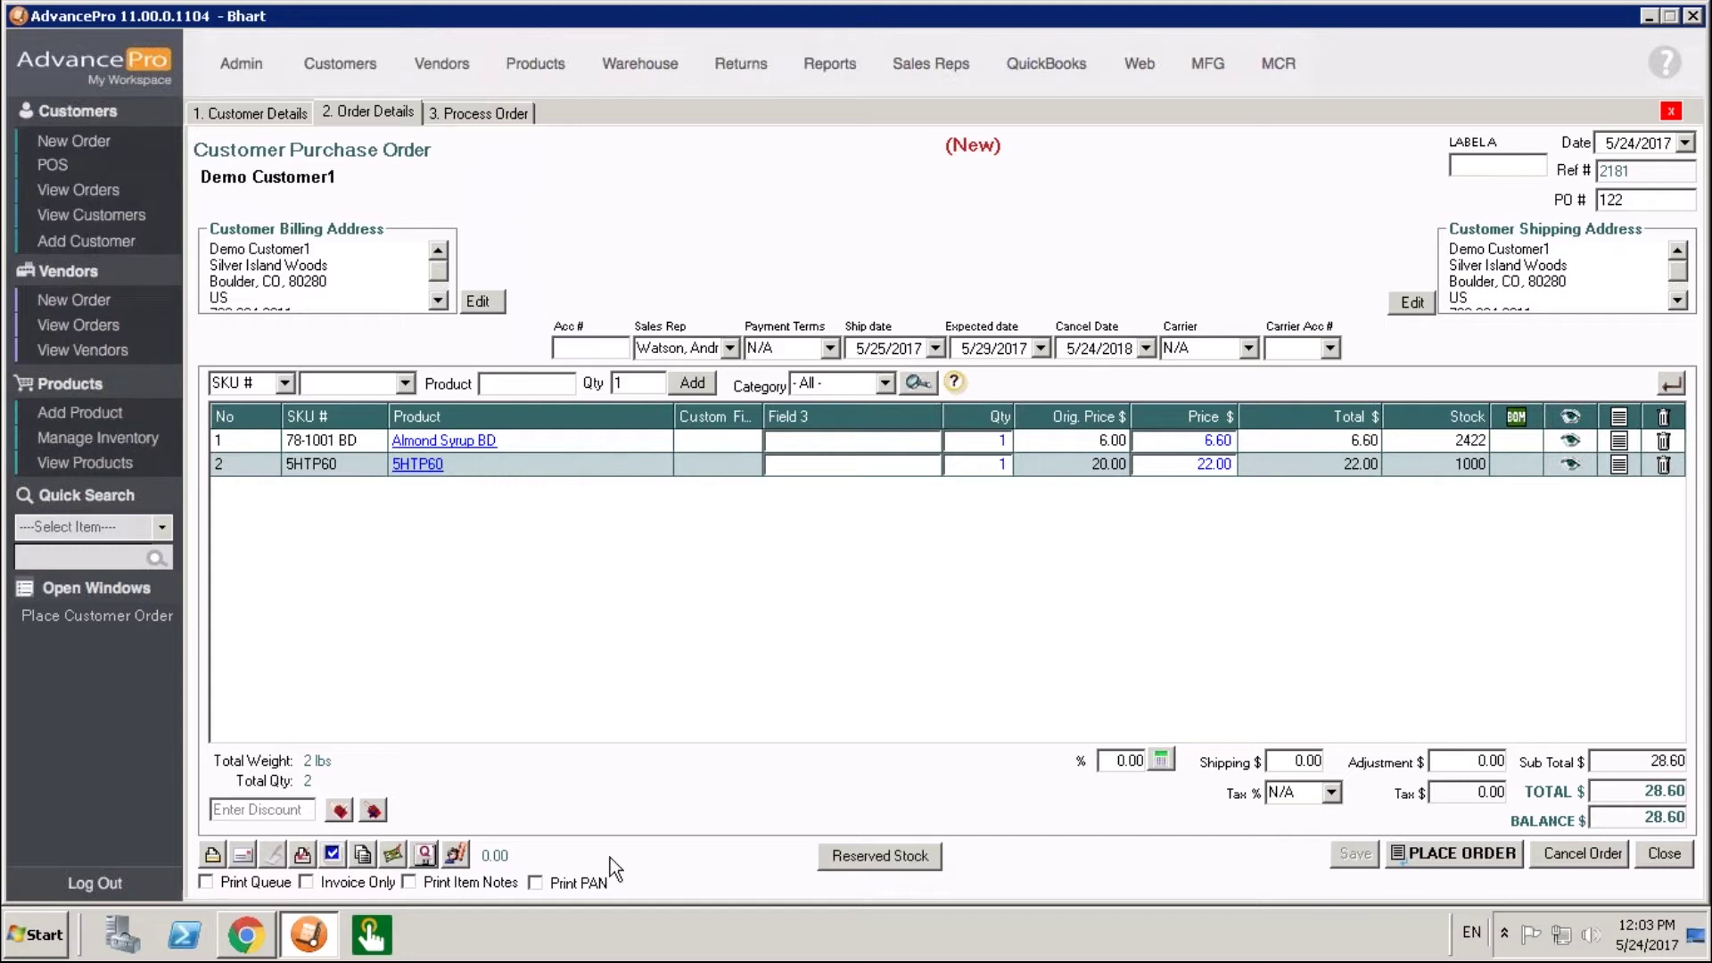
pyautogui.click(302, 855)
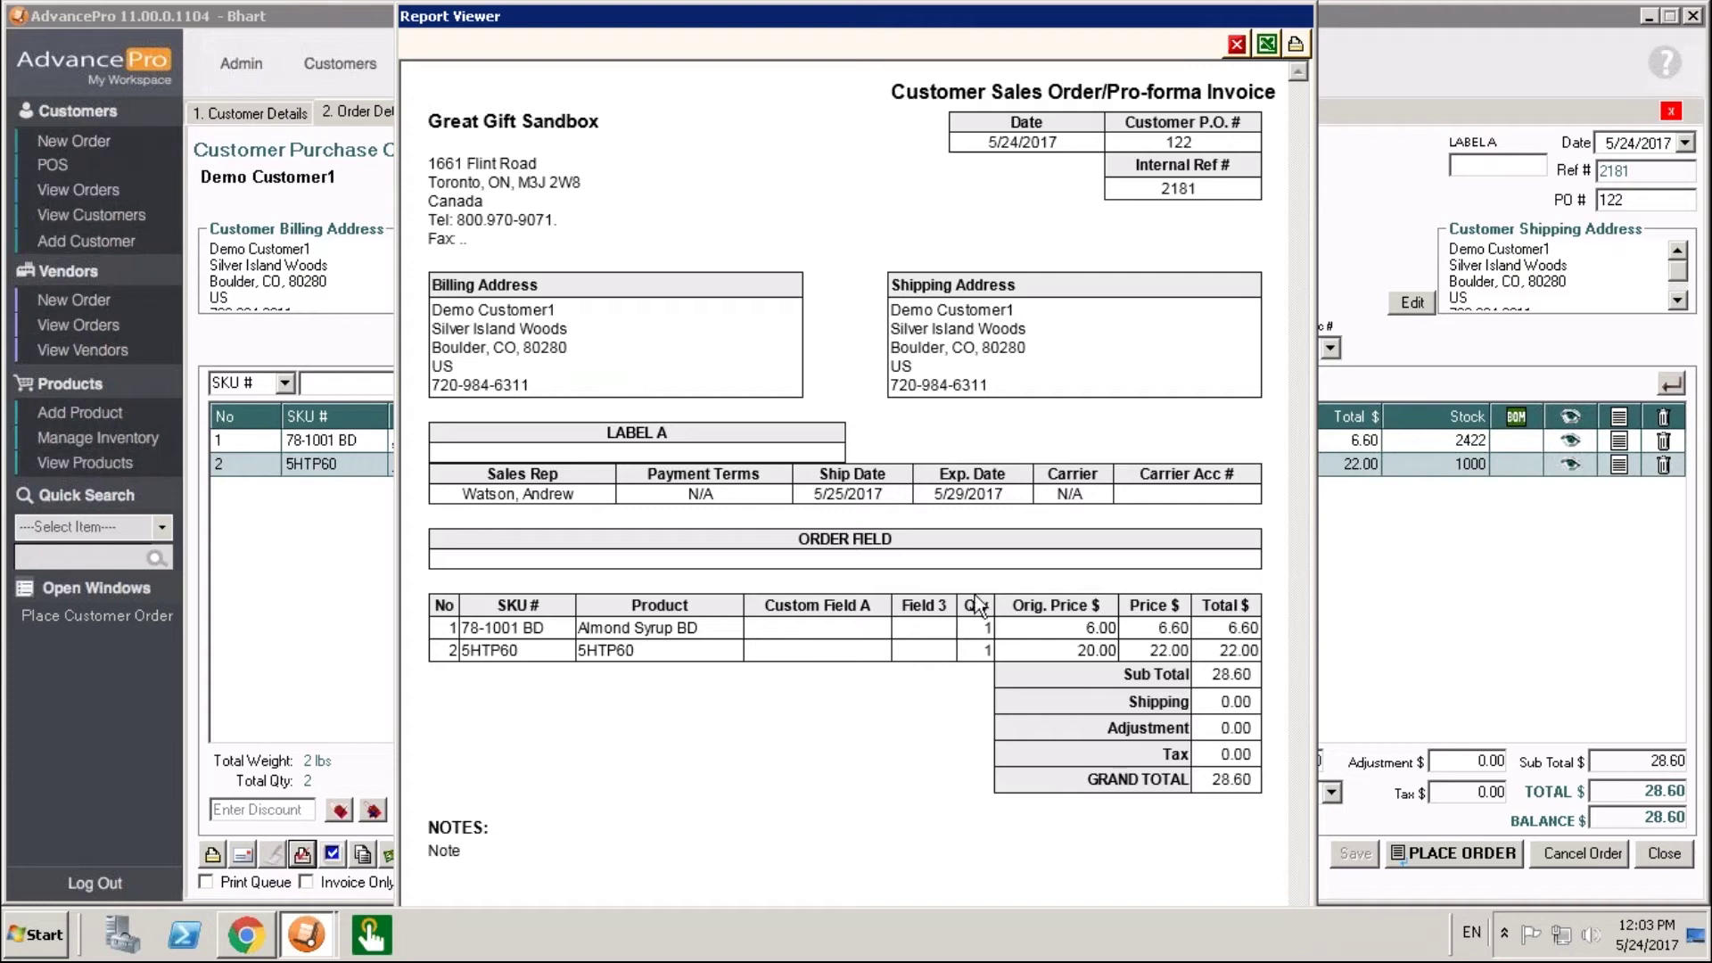
pyautogui.click(1235, 45)
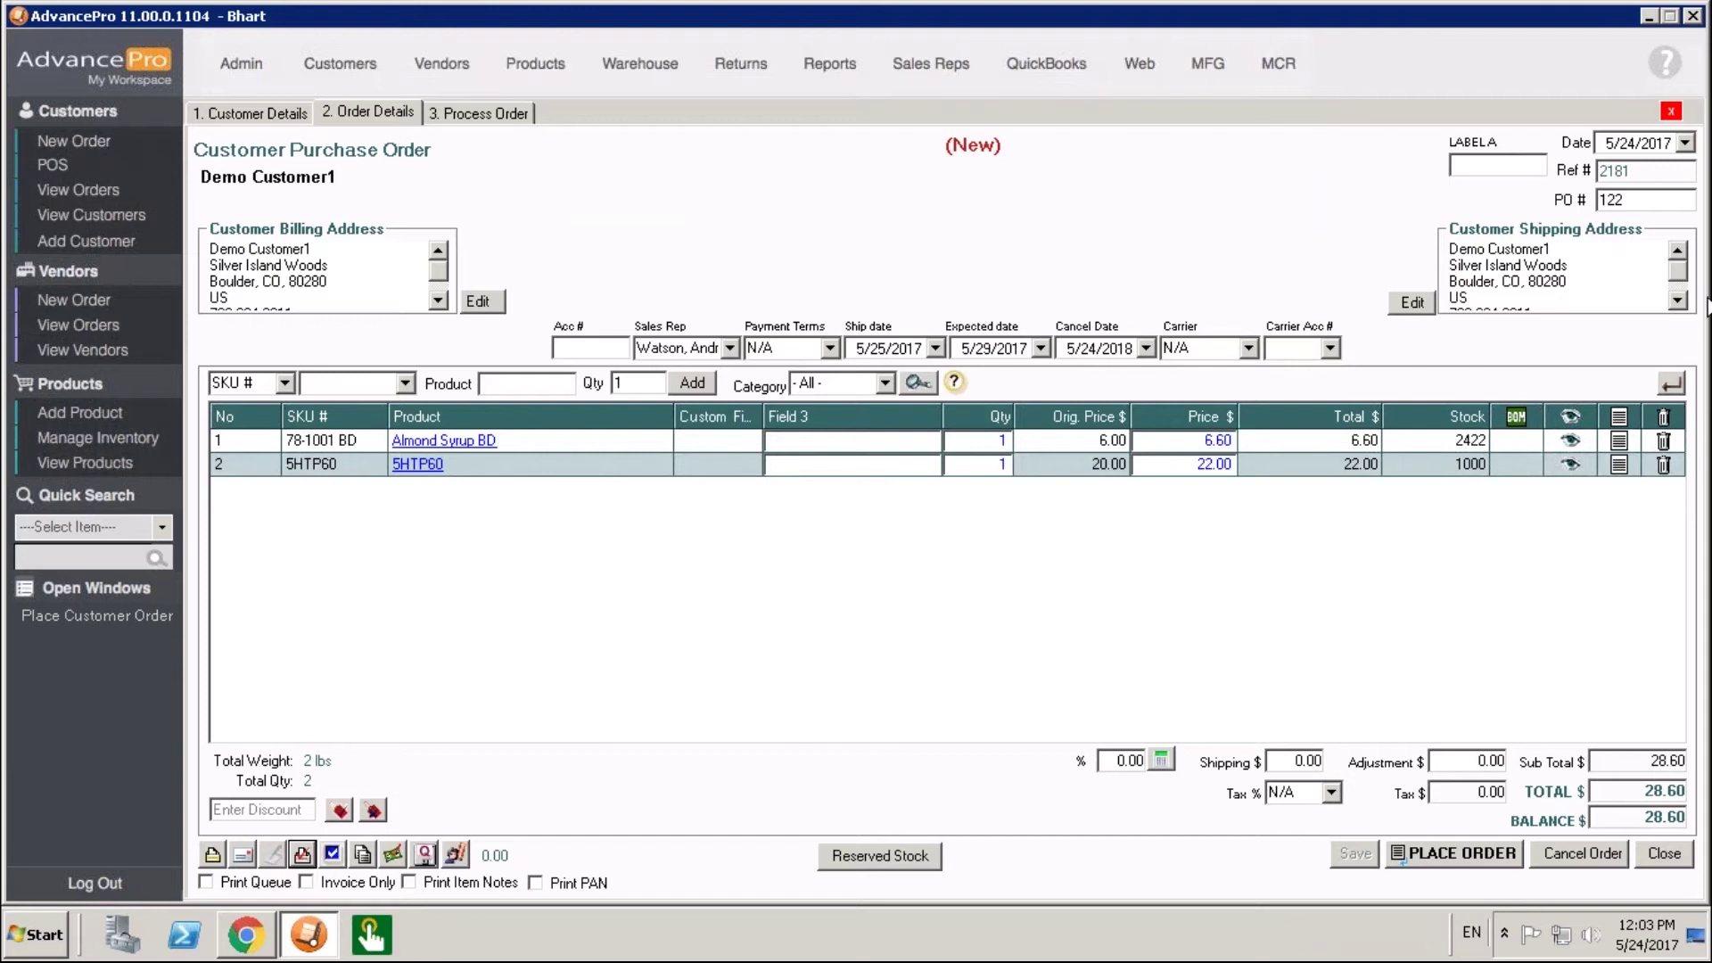
# Add the item note "Pack in boxes of 12" to Almond Syrup BD with Transfer to Vendor Order enabled, and save the order.
pyautogui.click(1619, 442)
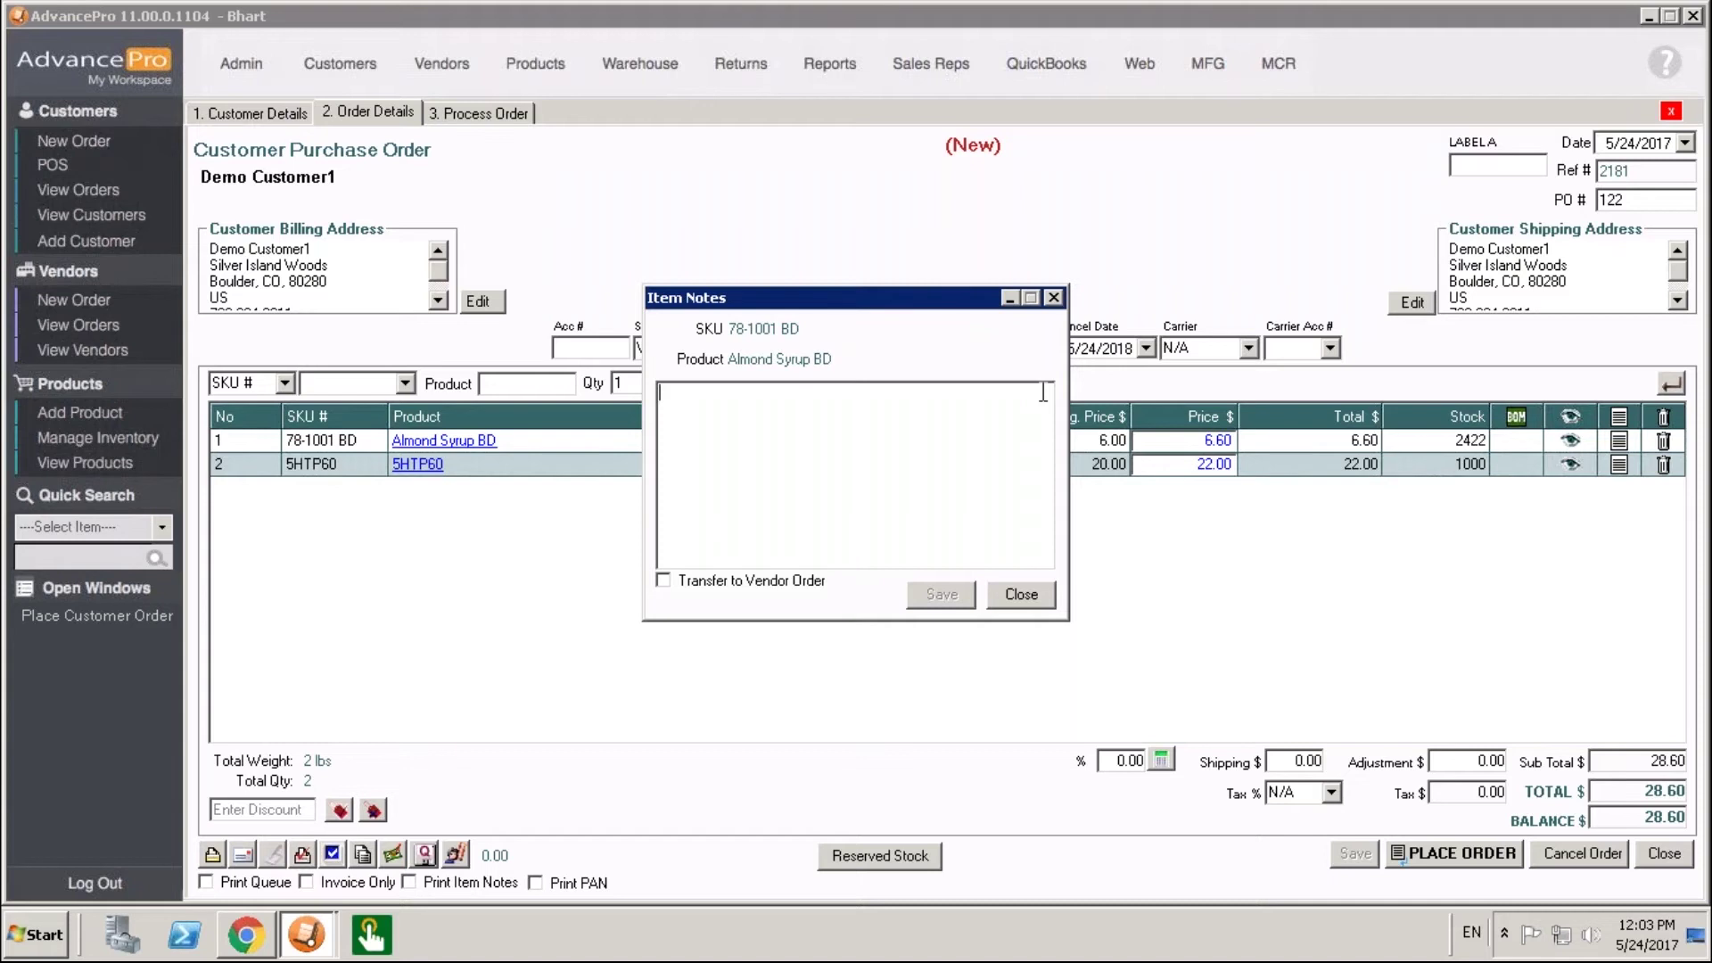
pyautogui.write('Pack in boxes of 12')
pyautogui.click(770, 579)
pyautogui.click(945, 596)
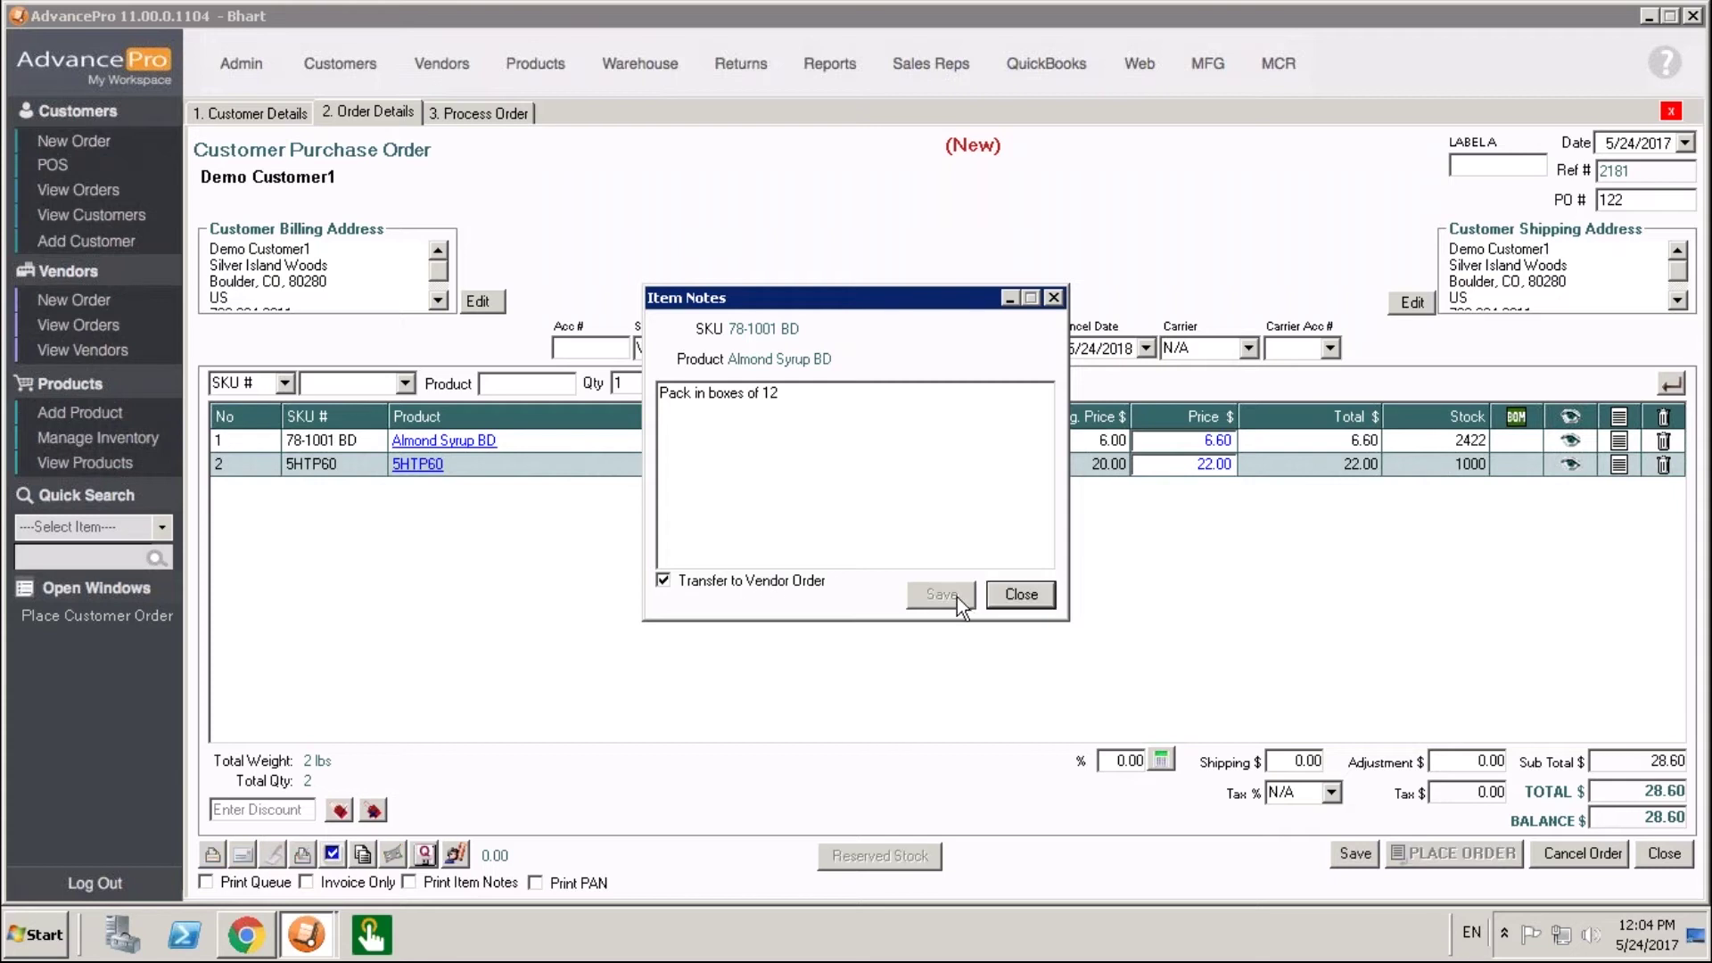
pyautogui.click(1008, 606)
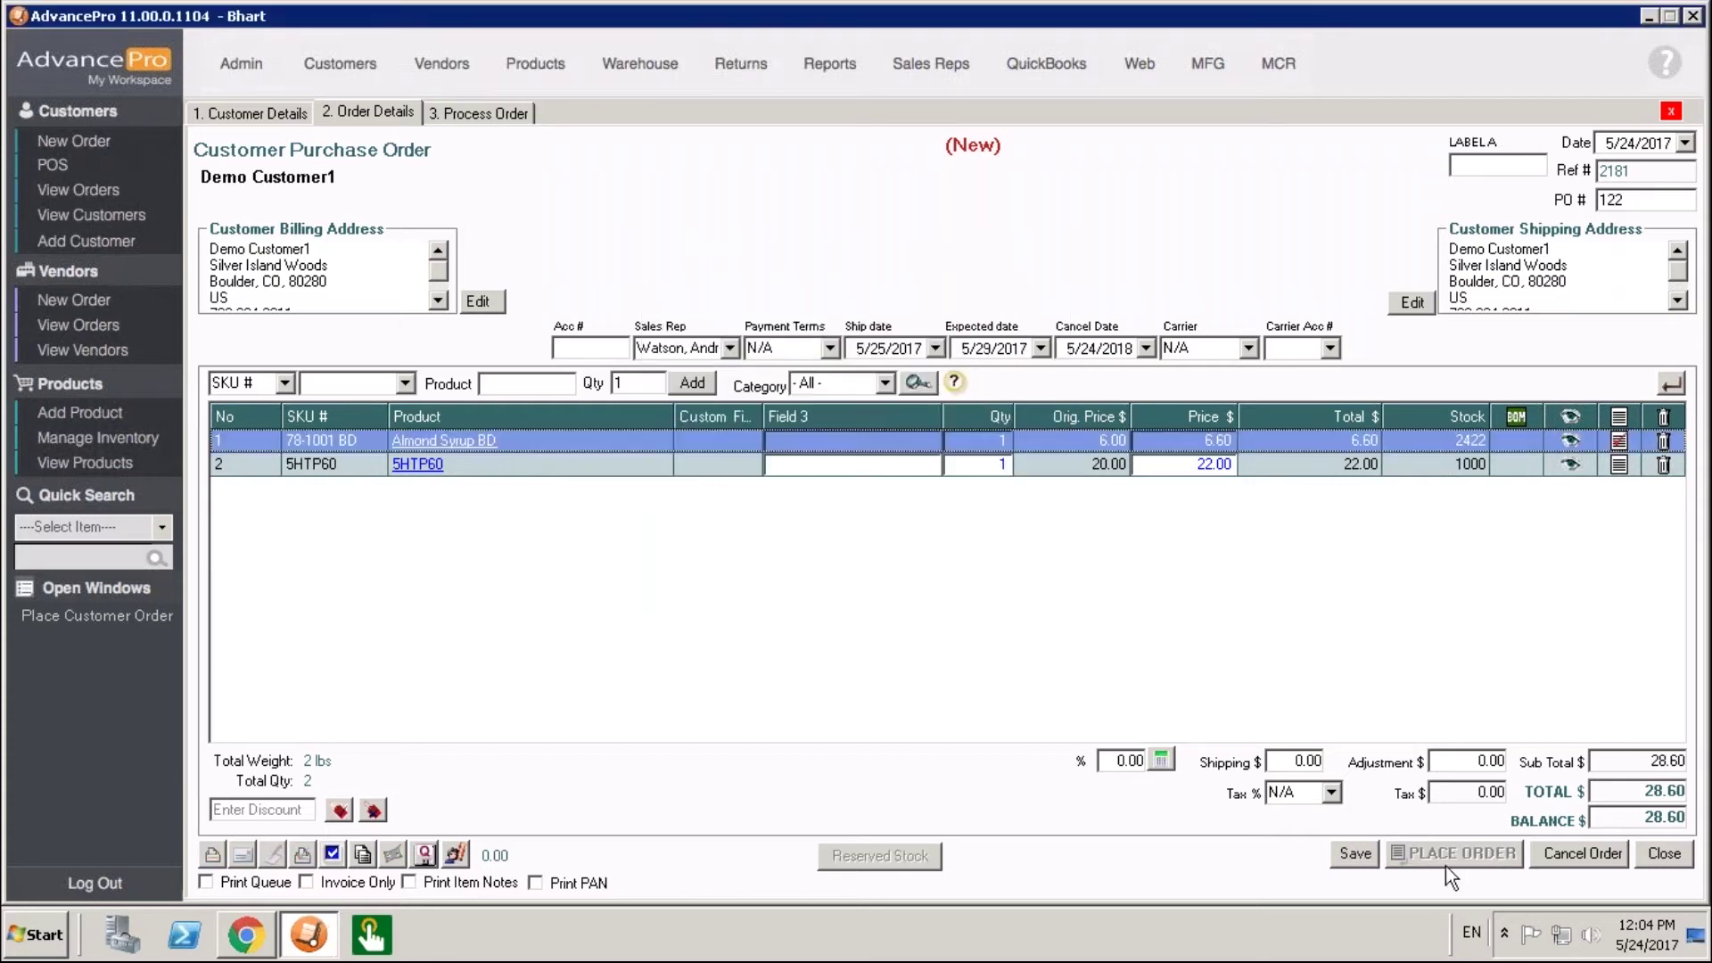
pyautogui.click(1348, 856)
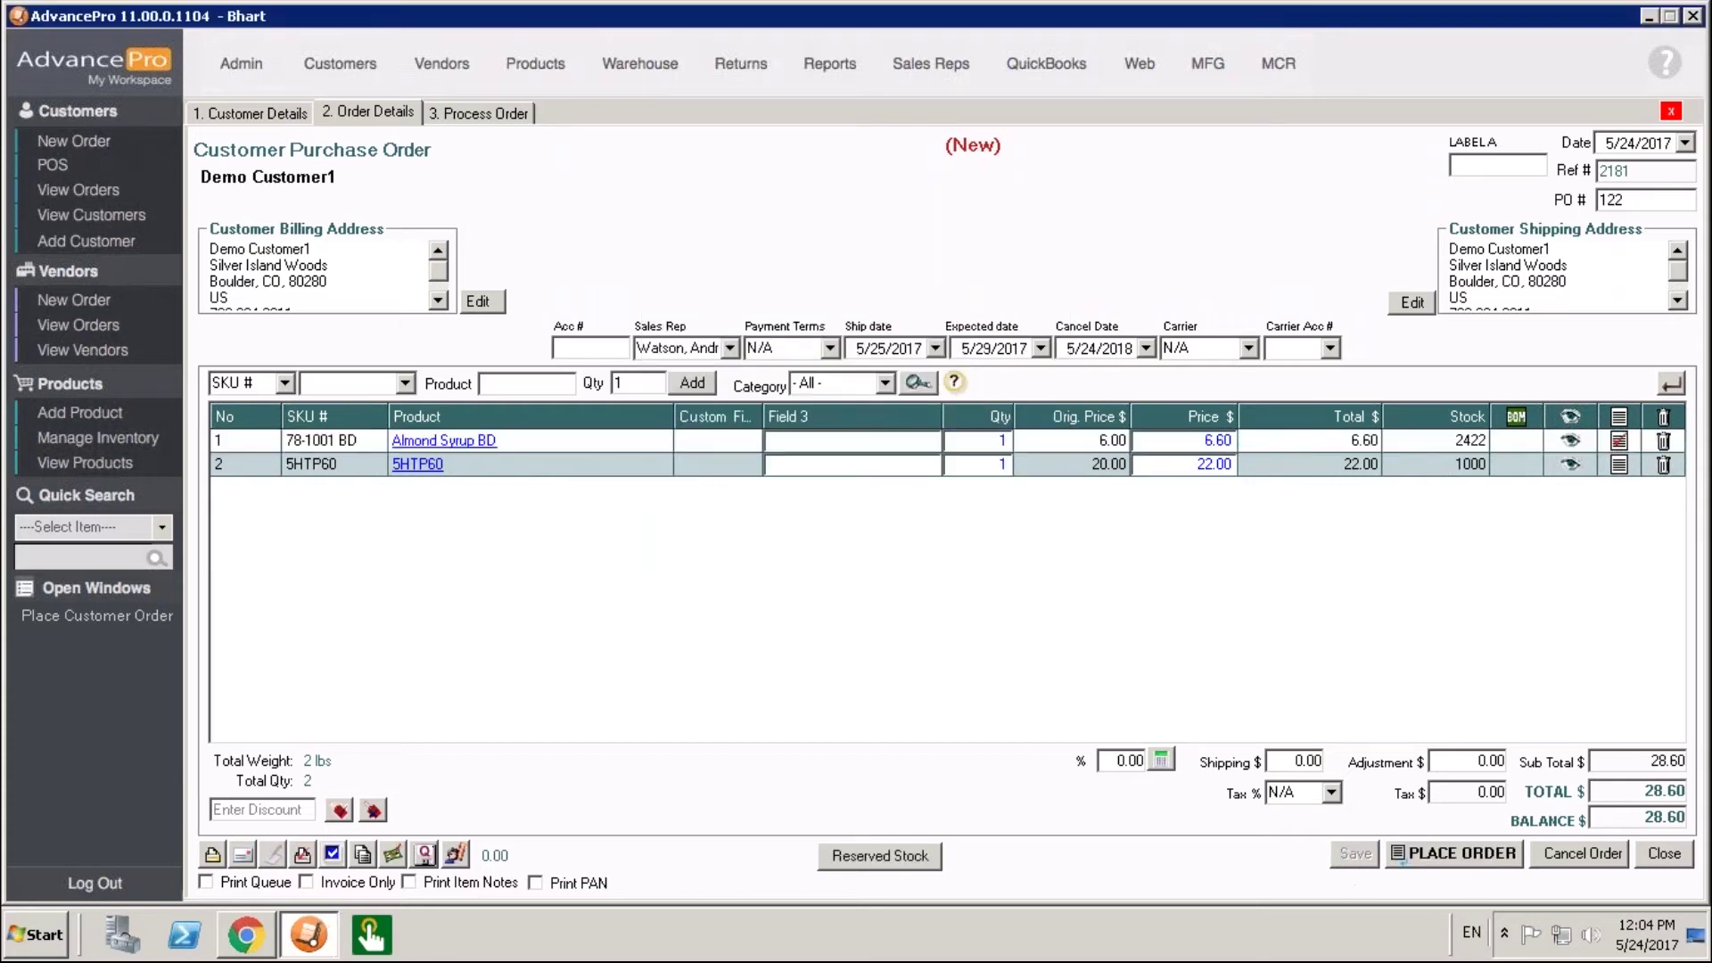
# Enable Print Item Notes for the order and check the notes in the sales order printout preview.
pyautogui.click(303, 856)
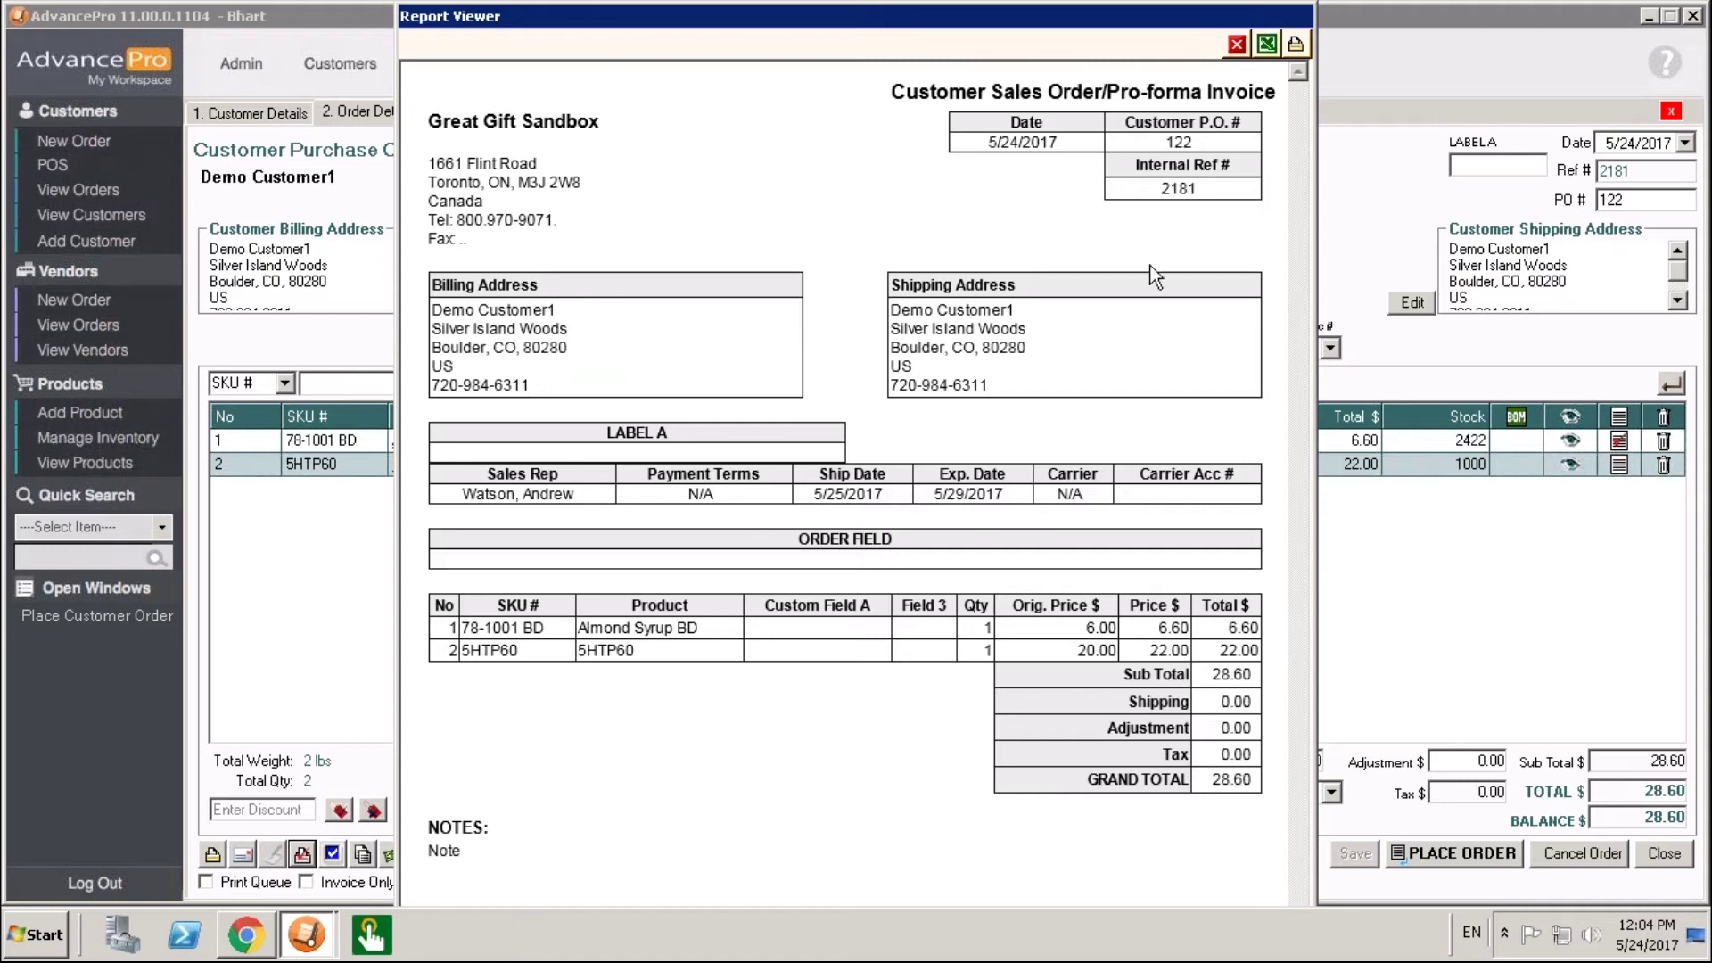
pyautogui.click(1236, 46)
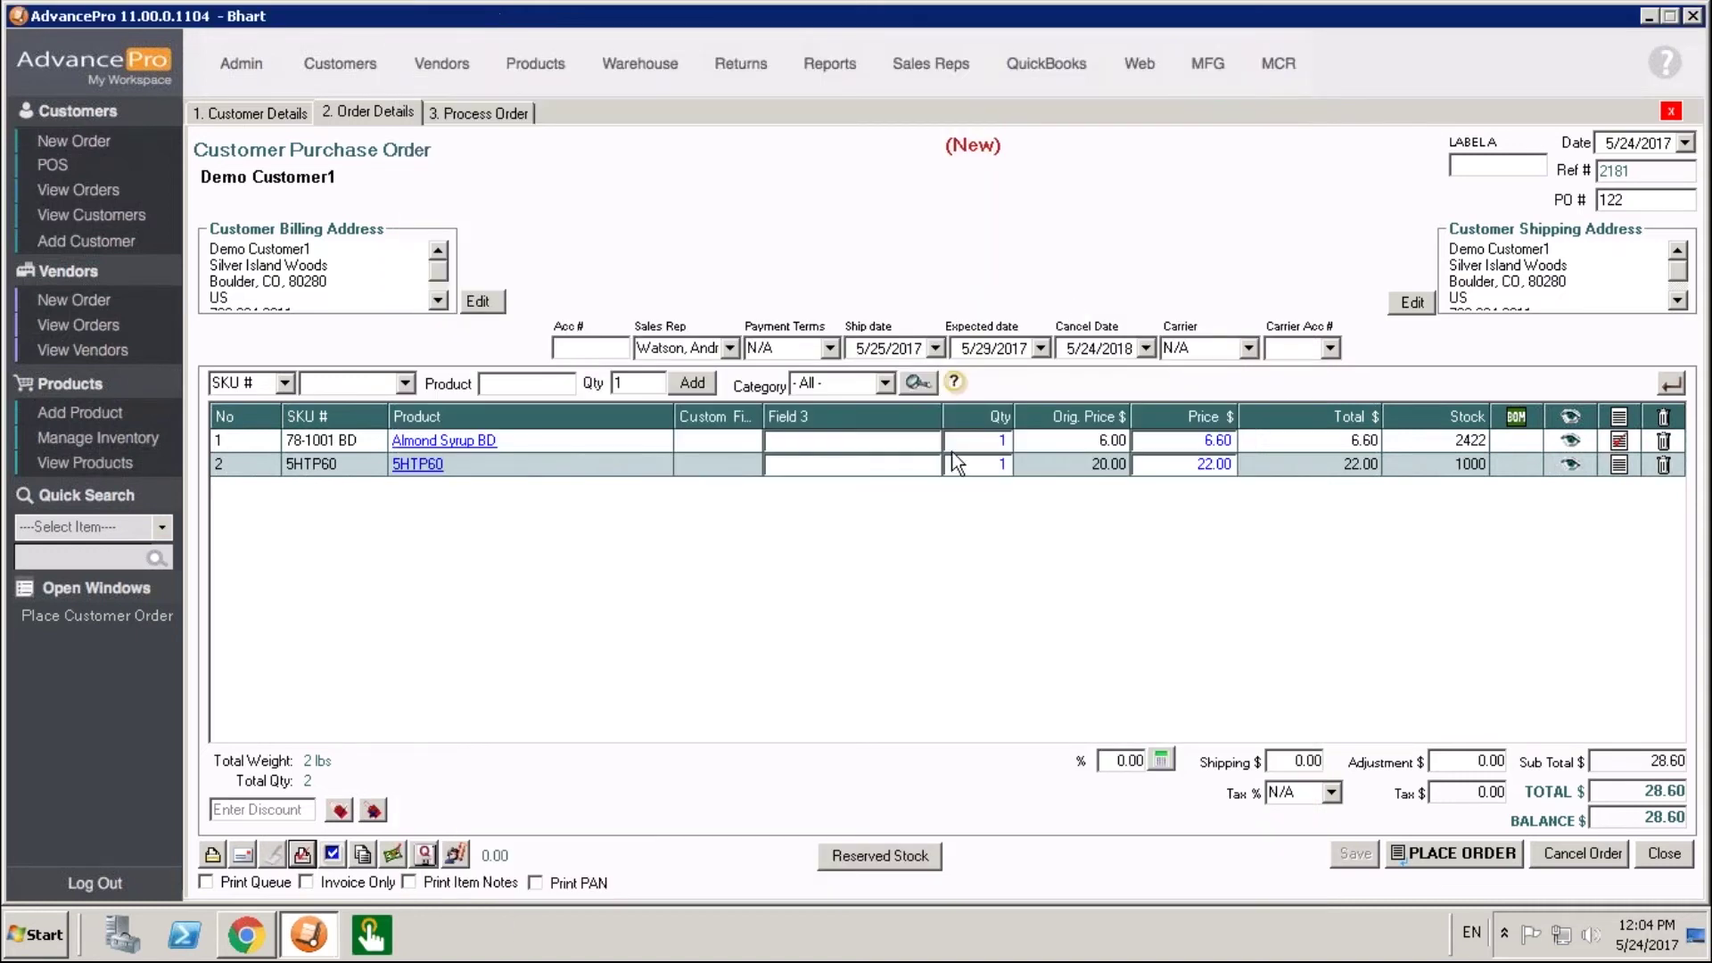
pyautogui.click(473, 885)
pyautogui.click(303, 856)
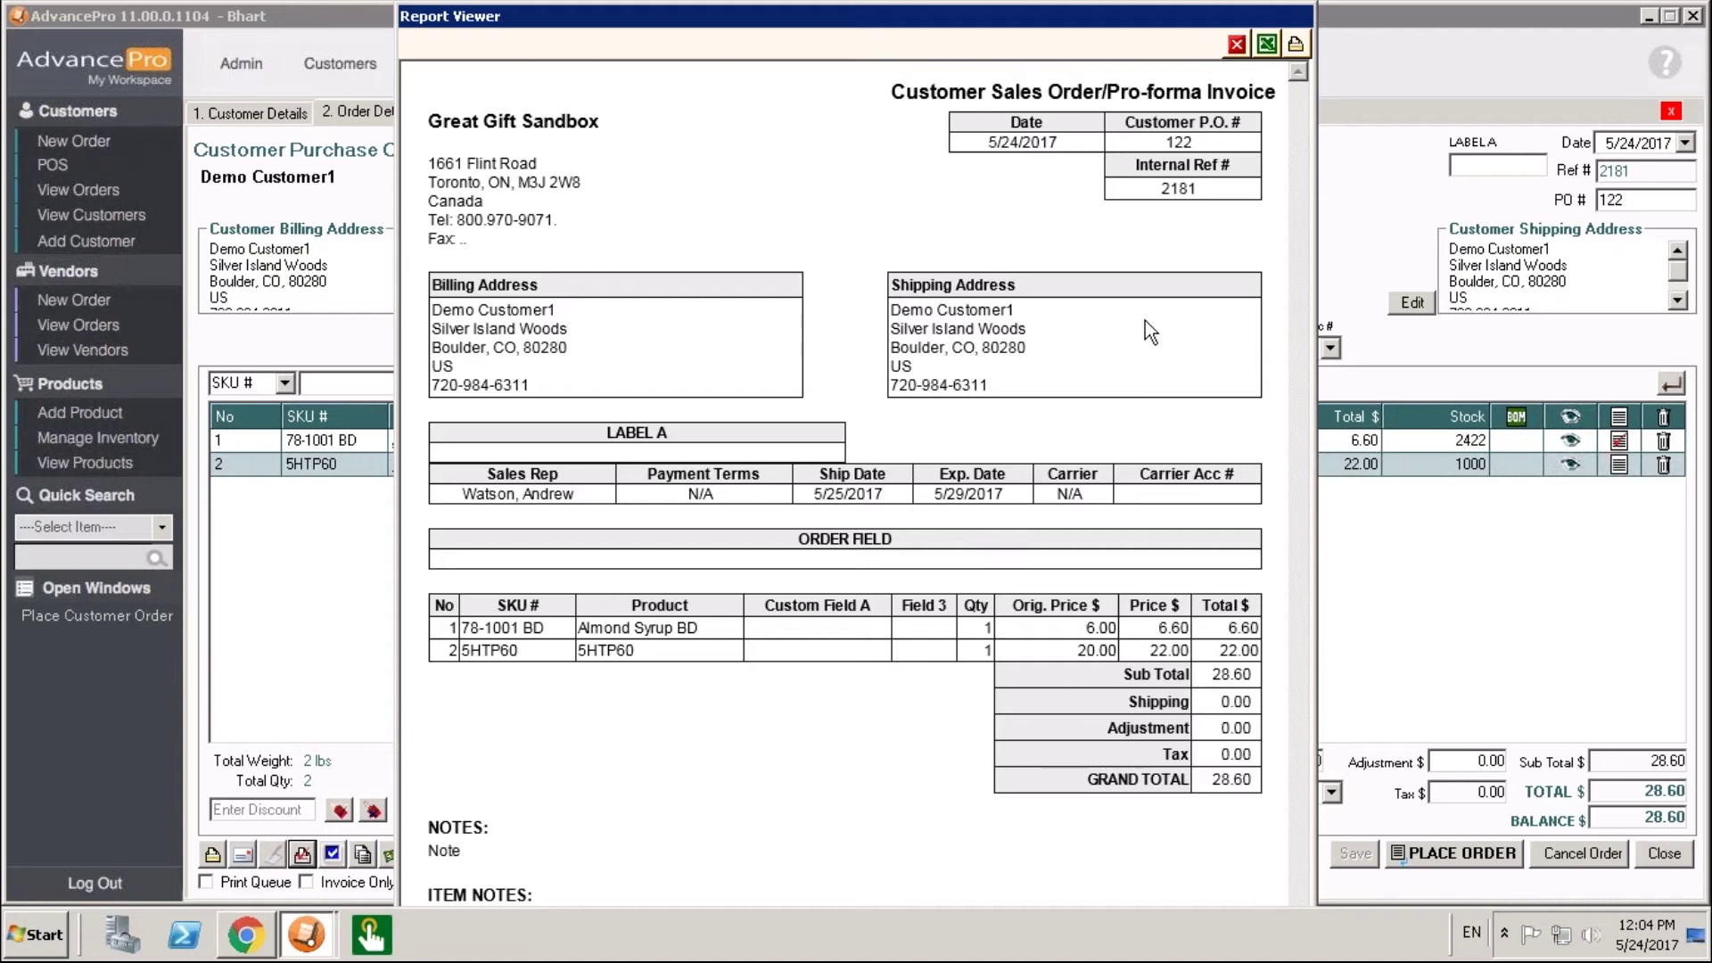
pyautogui.moveTo(1045, 3); pyautogui.dragTo(1045, 2)
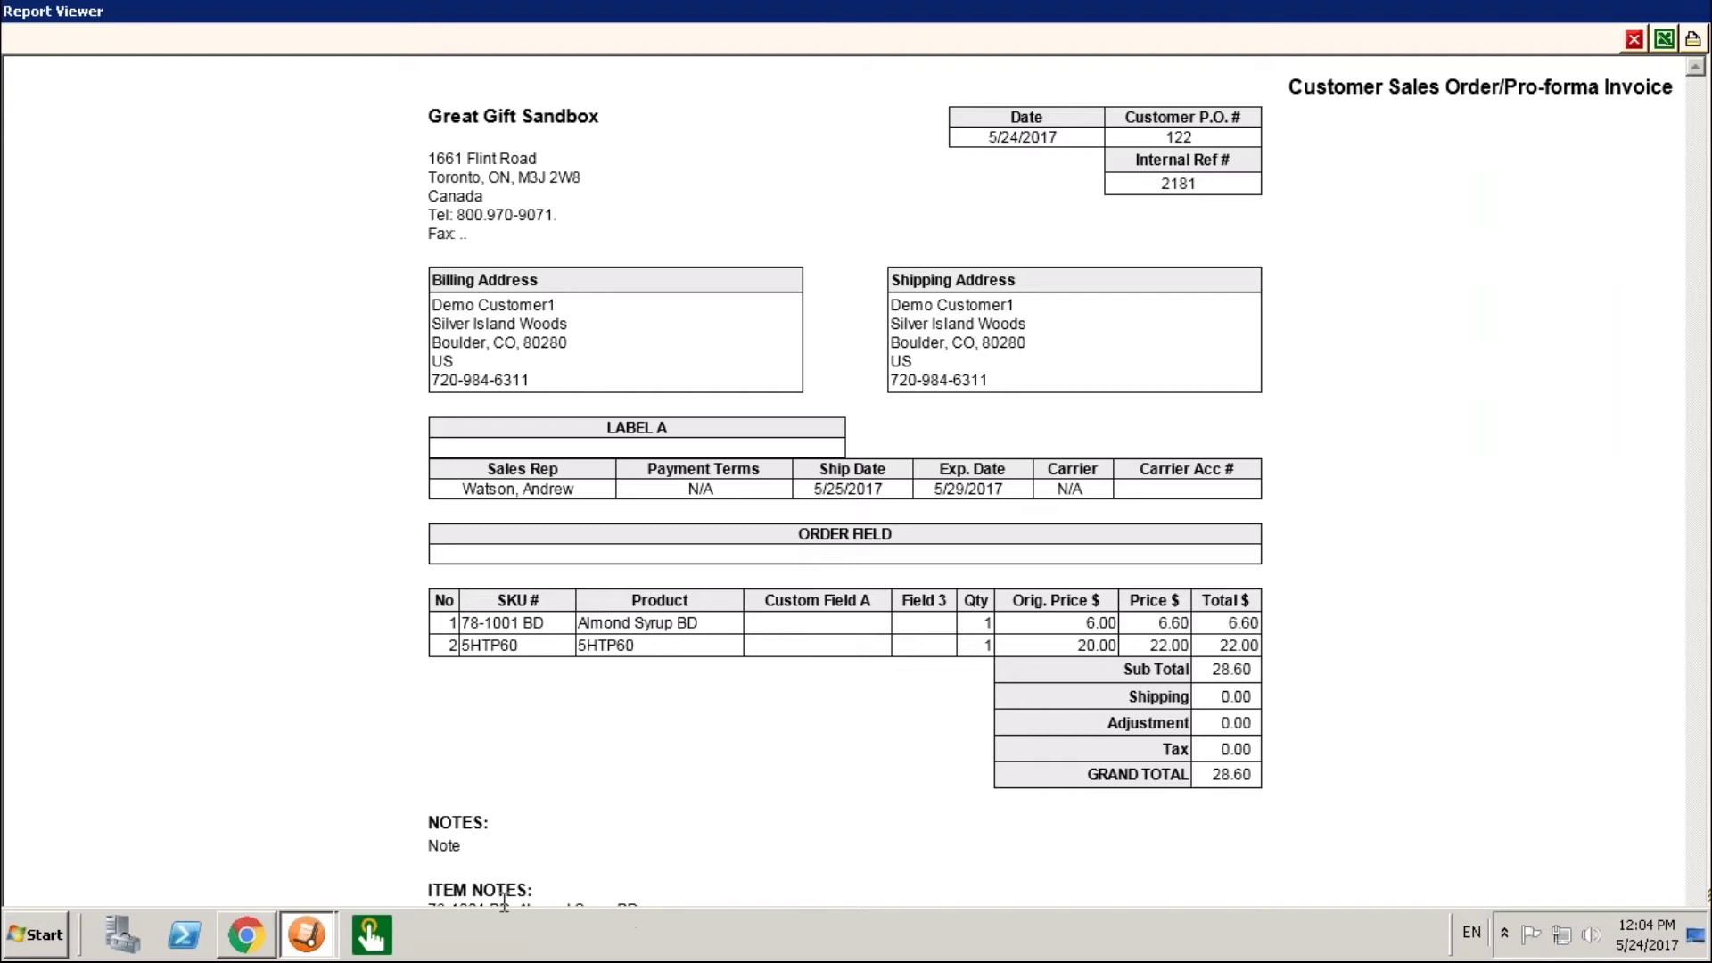
pyautogui.click(1633, 41)
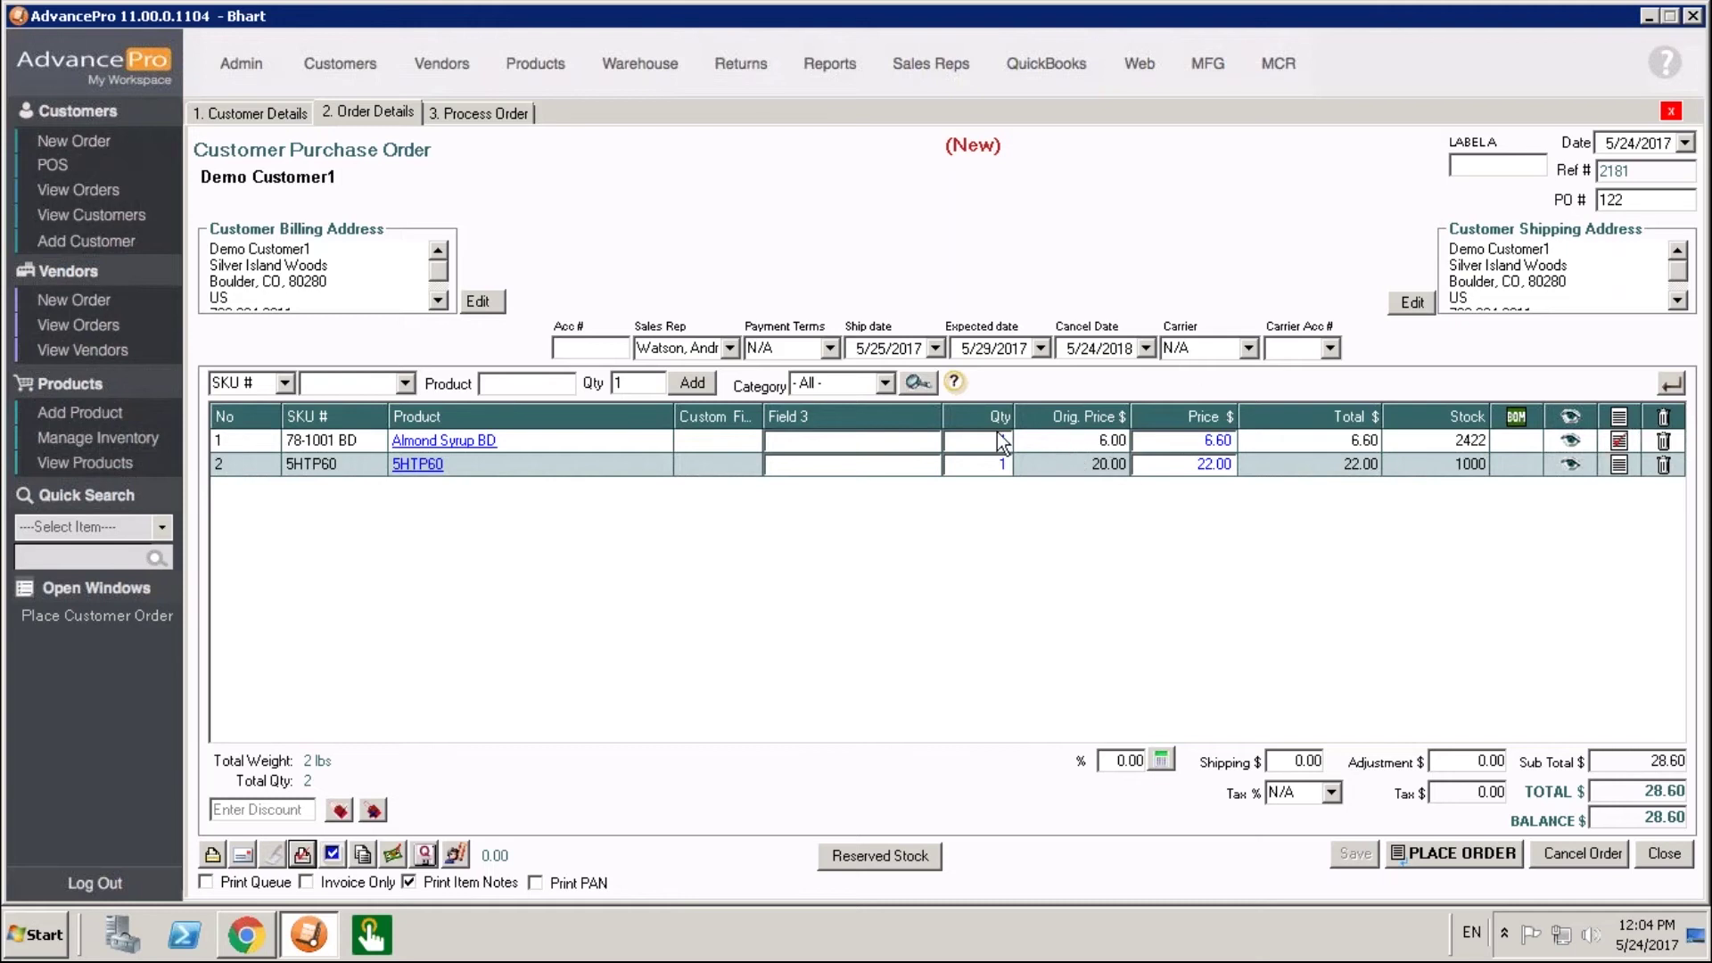
# Review the order's admin, customer and warehouse notes and their Save as Default options.
pyautogui.click(278, 440)
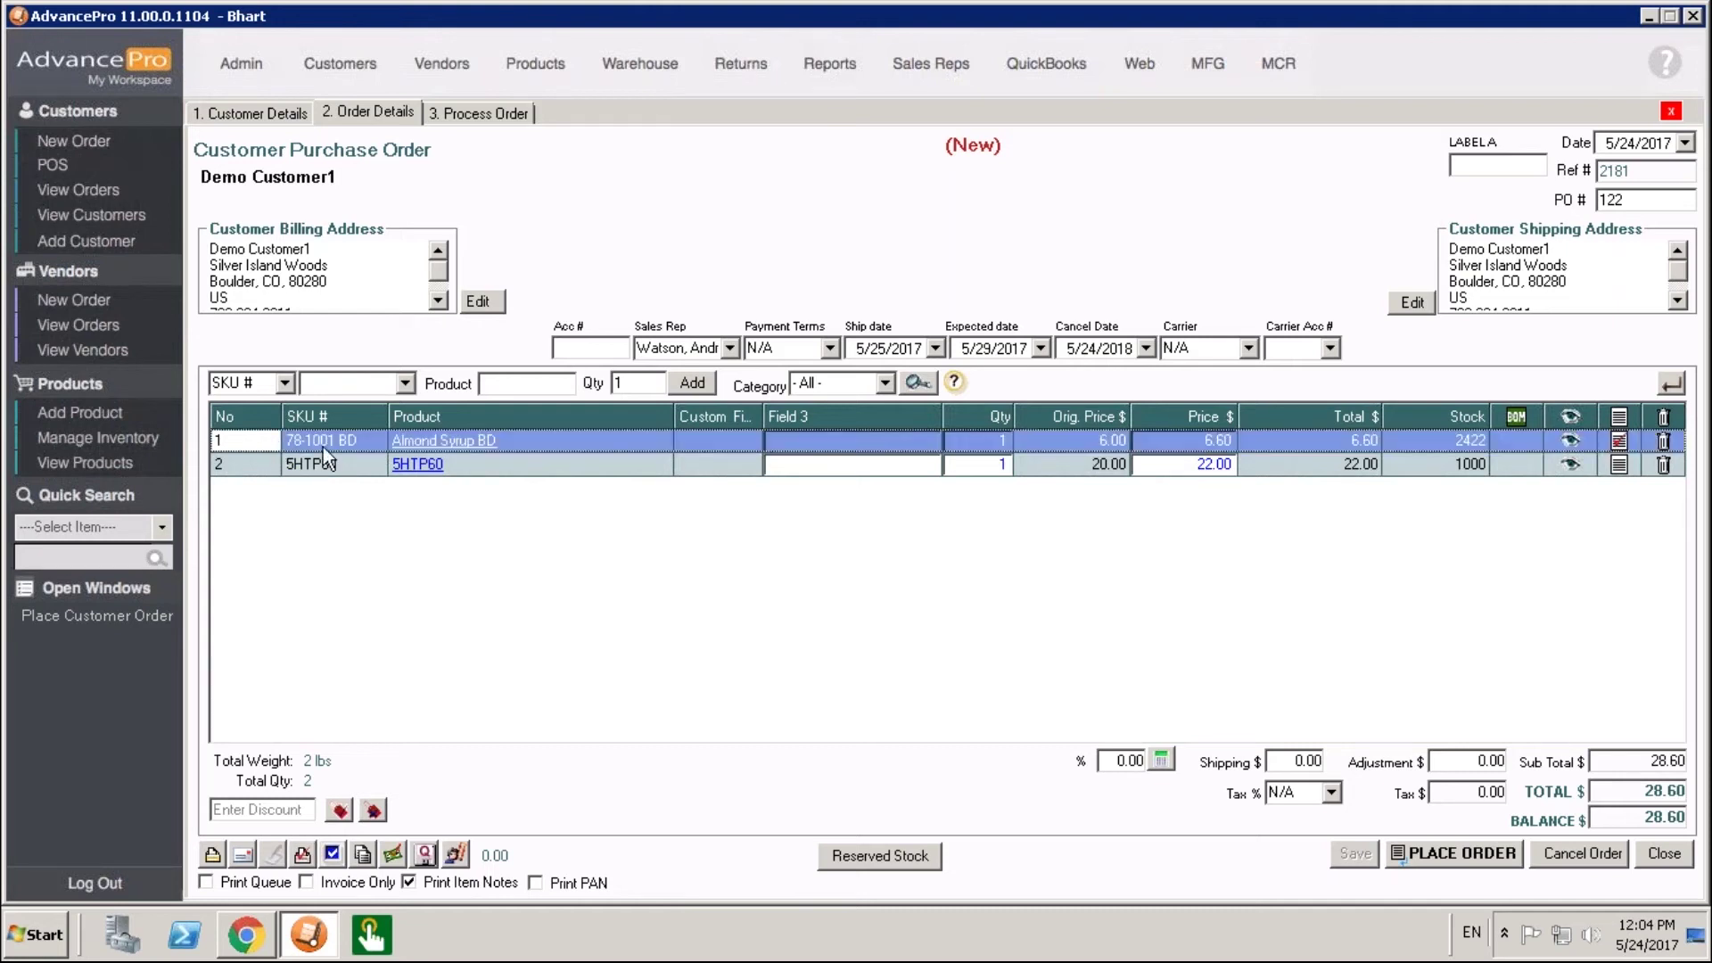
pyautogui.click(323, 444)
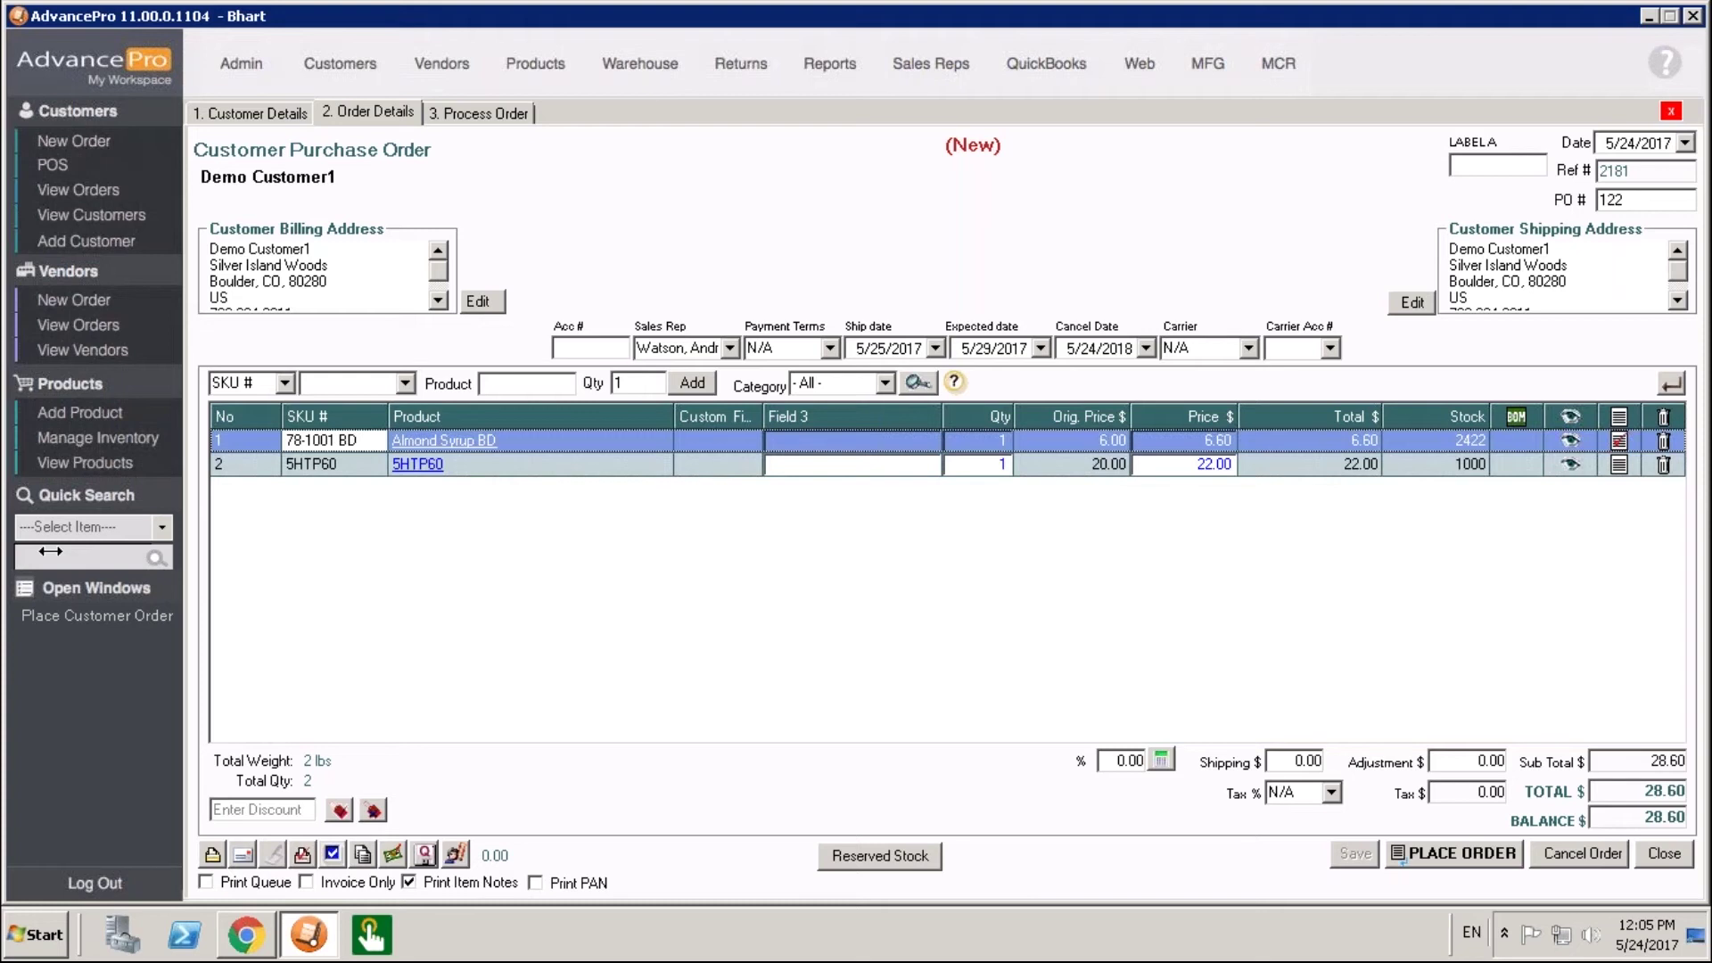
pyautogui.click(361, 854)
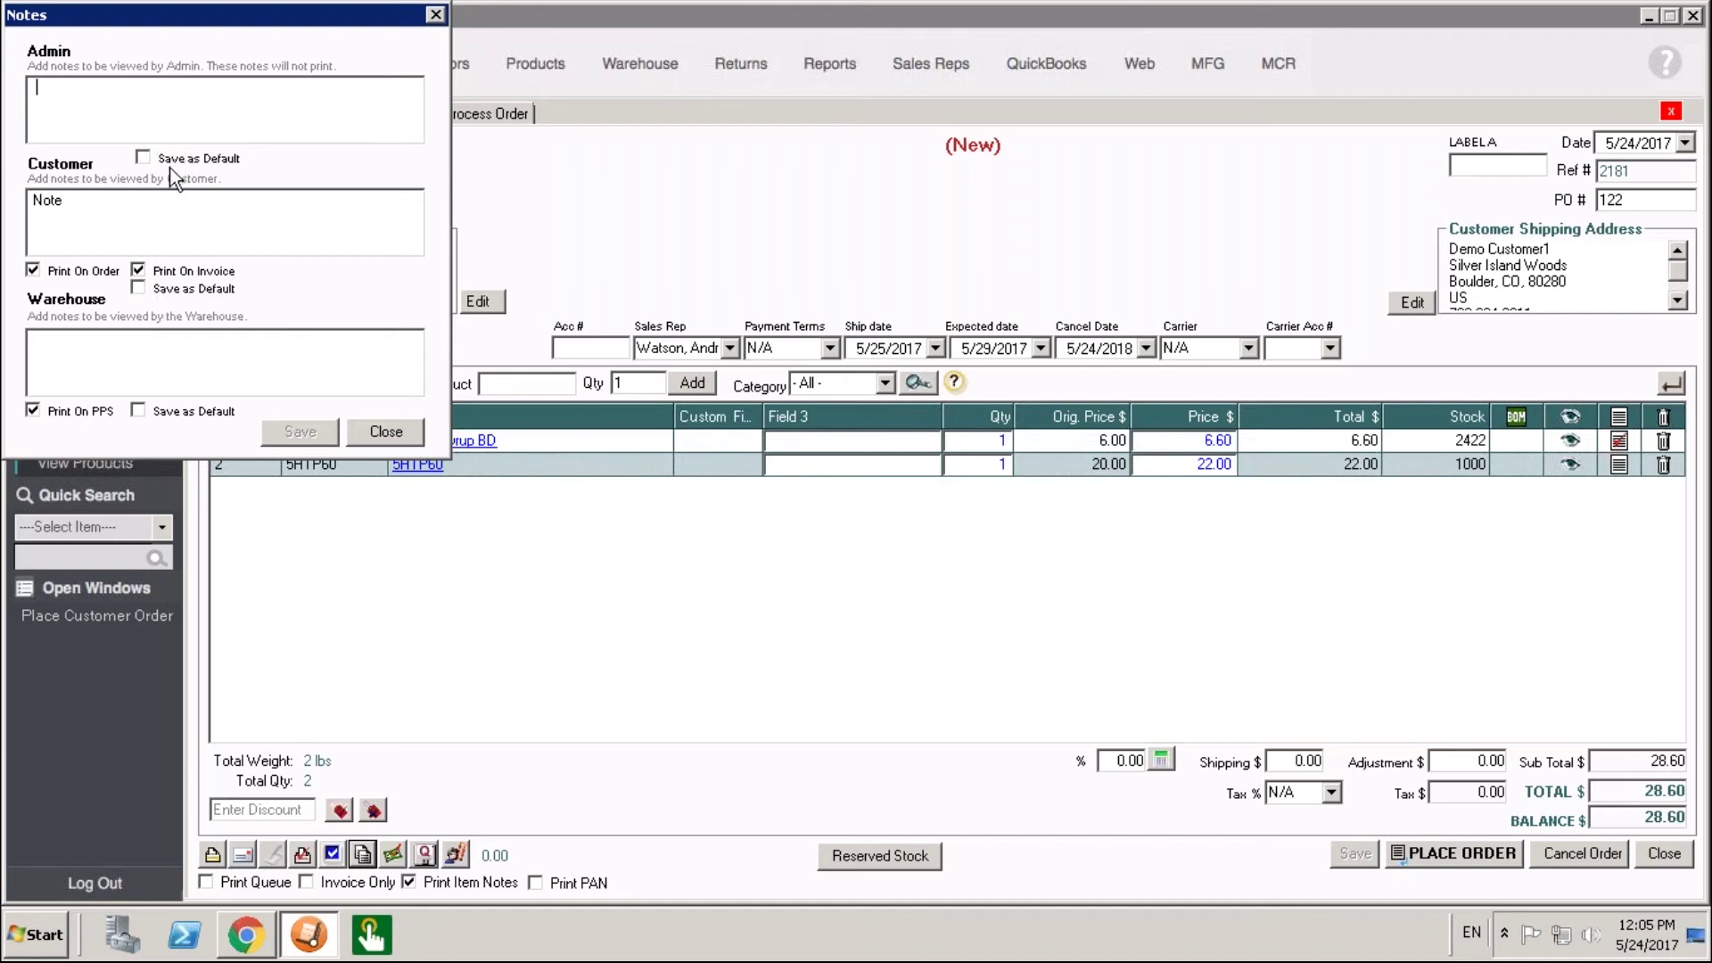
pyautogui.click(371, 432)
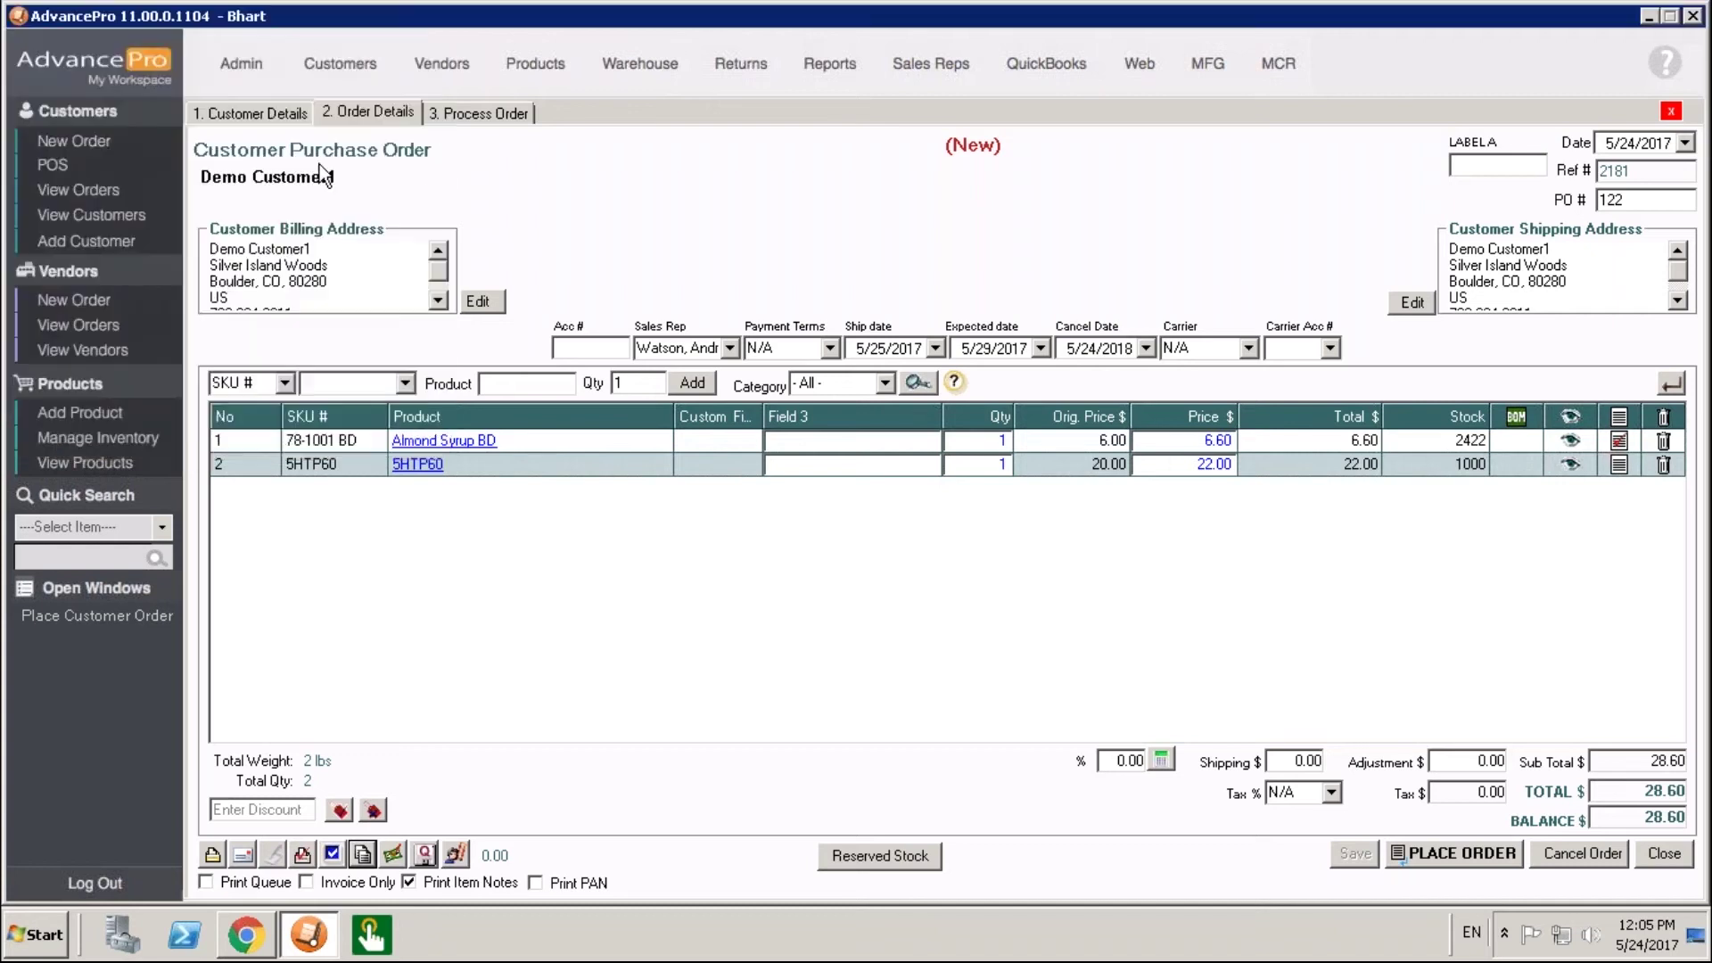
# Examine the general, additional and printing site settings for the options that display default notes on customer orders.
pyautogui.click(251, 72)
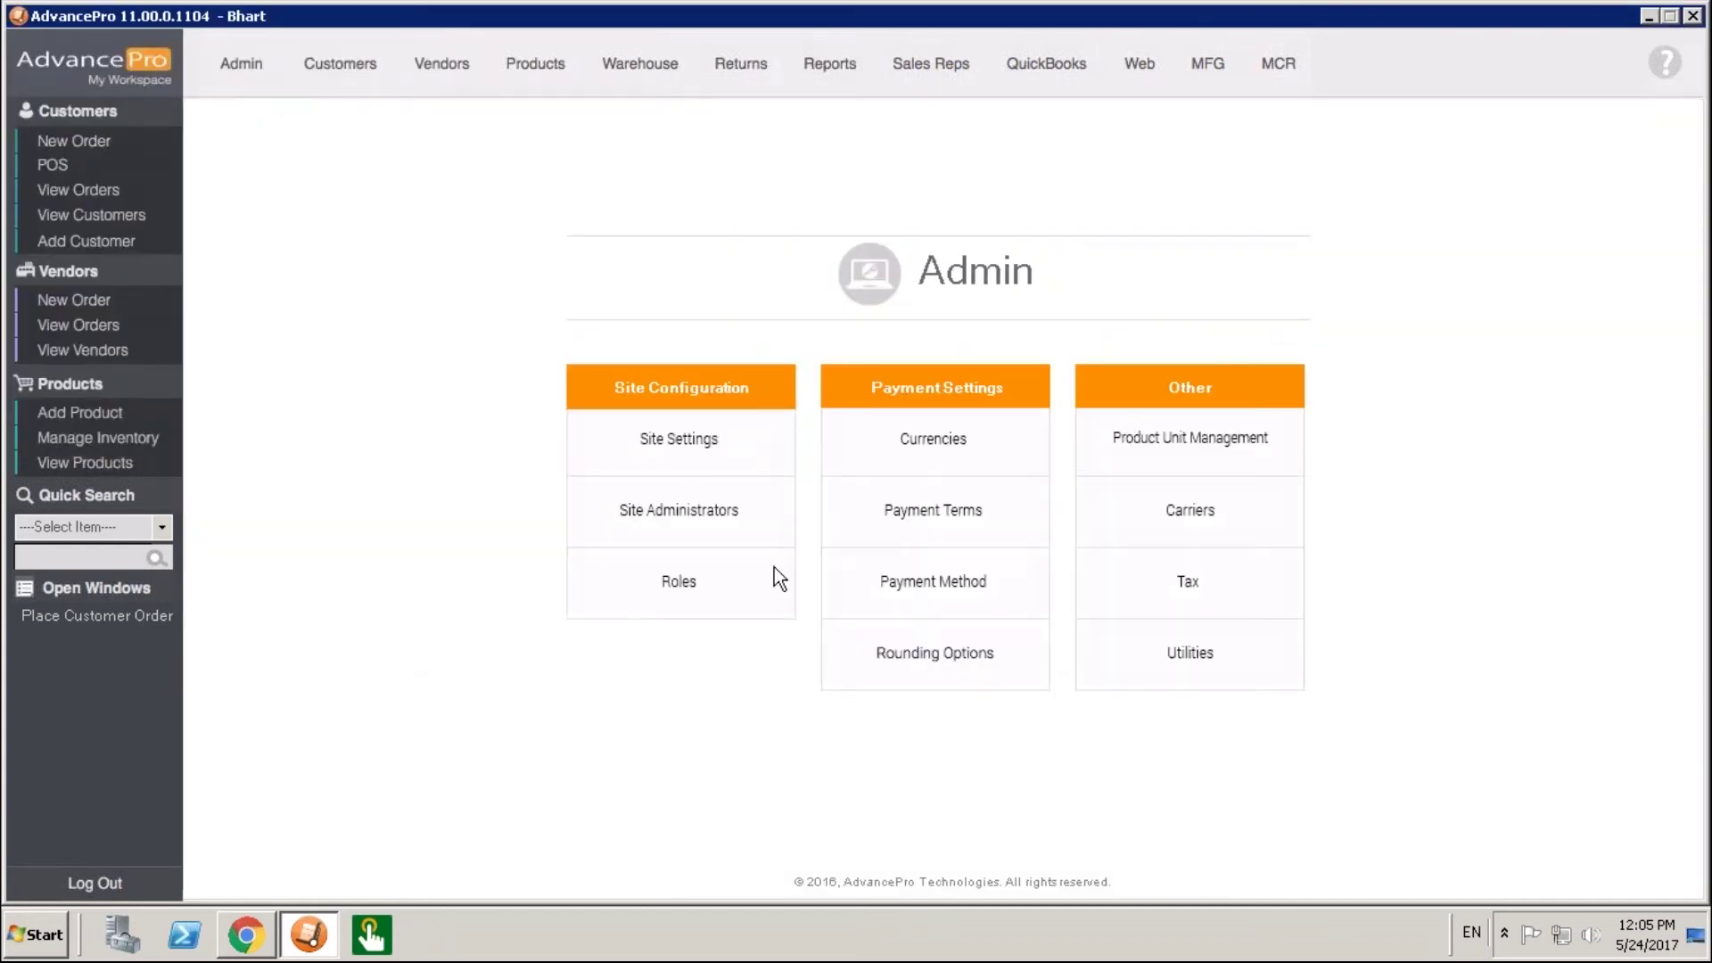
pyautogui.click(705, 461)
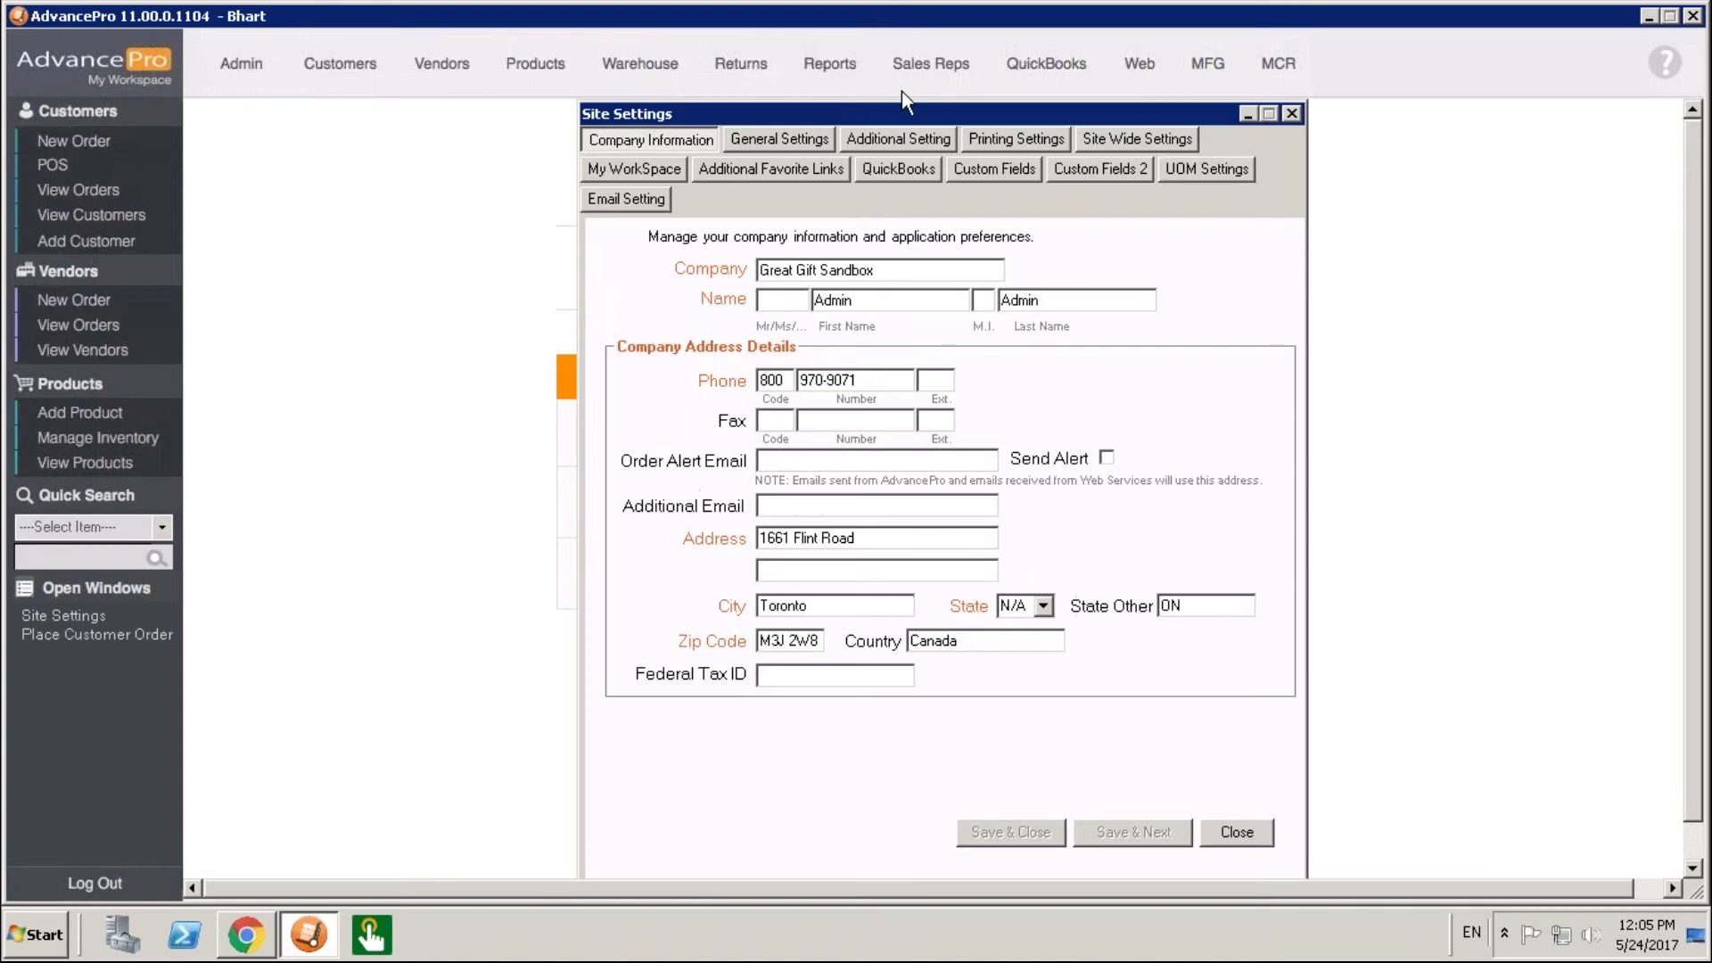
pyautogui.click(914, 143)
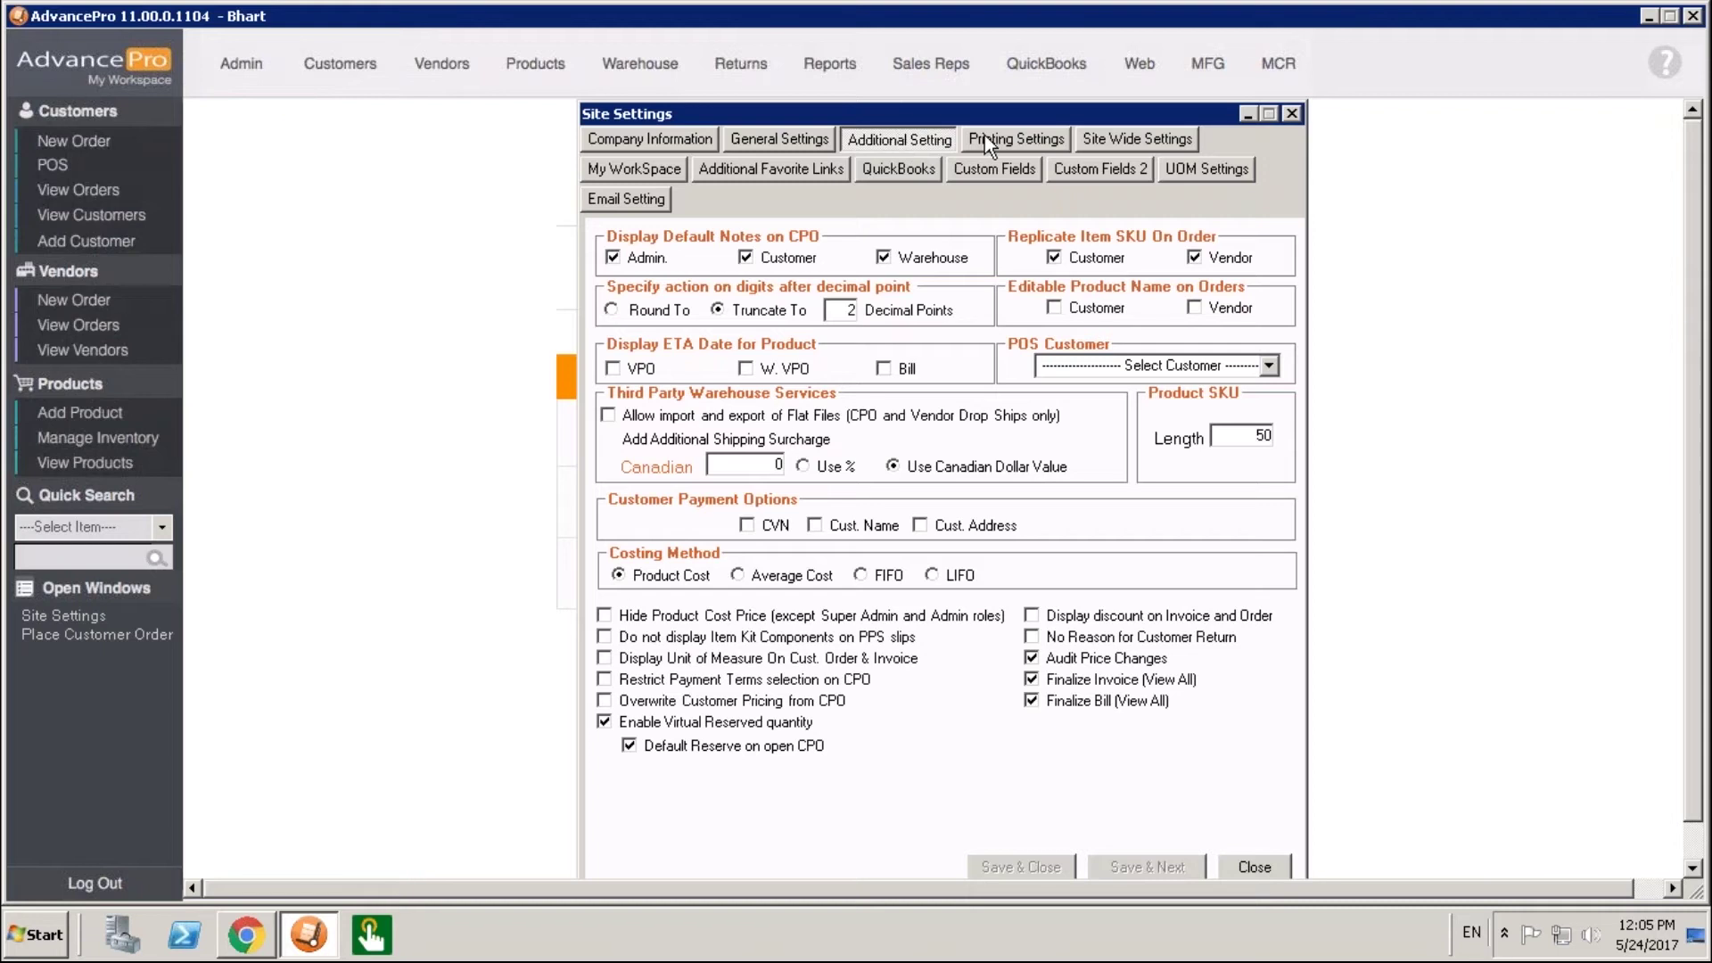
pyautogui.click(1009, 140)
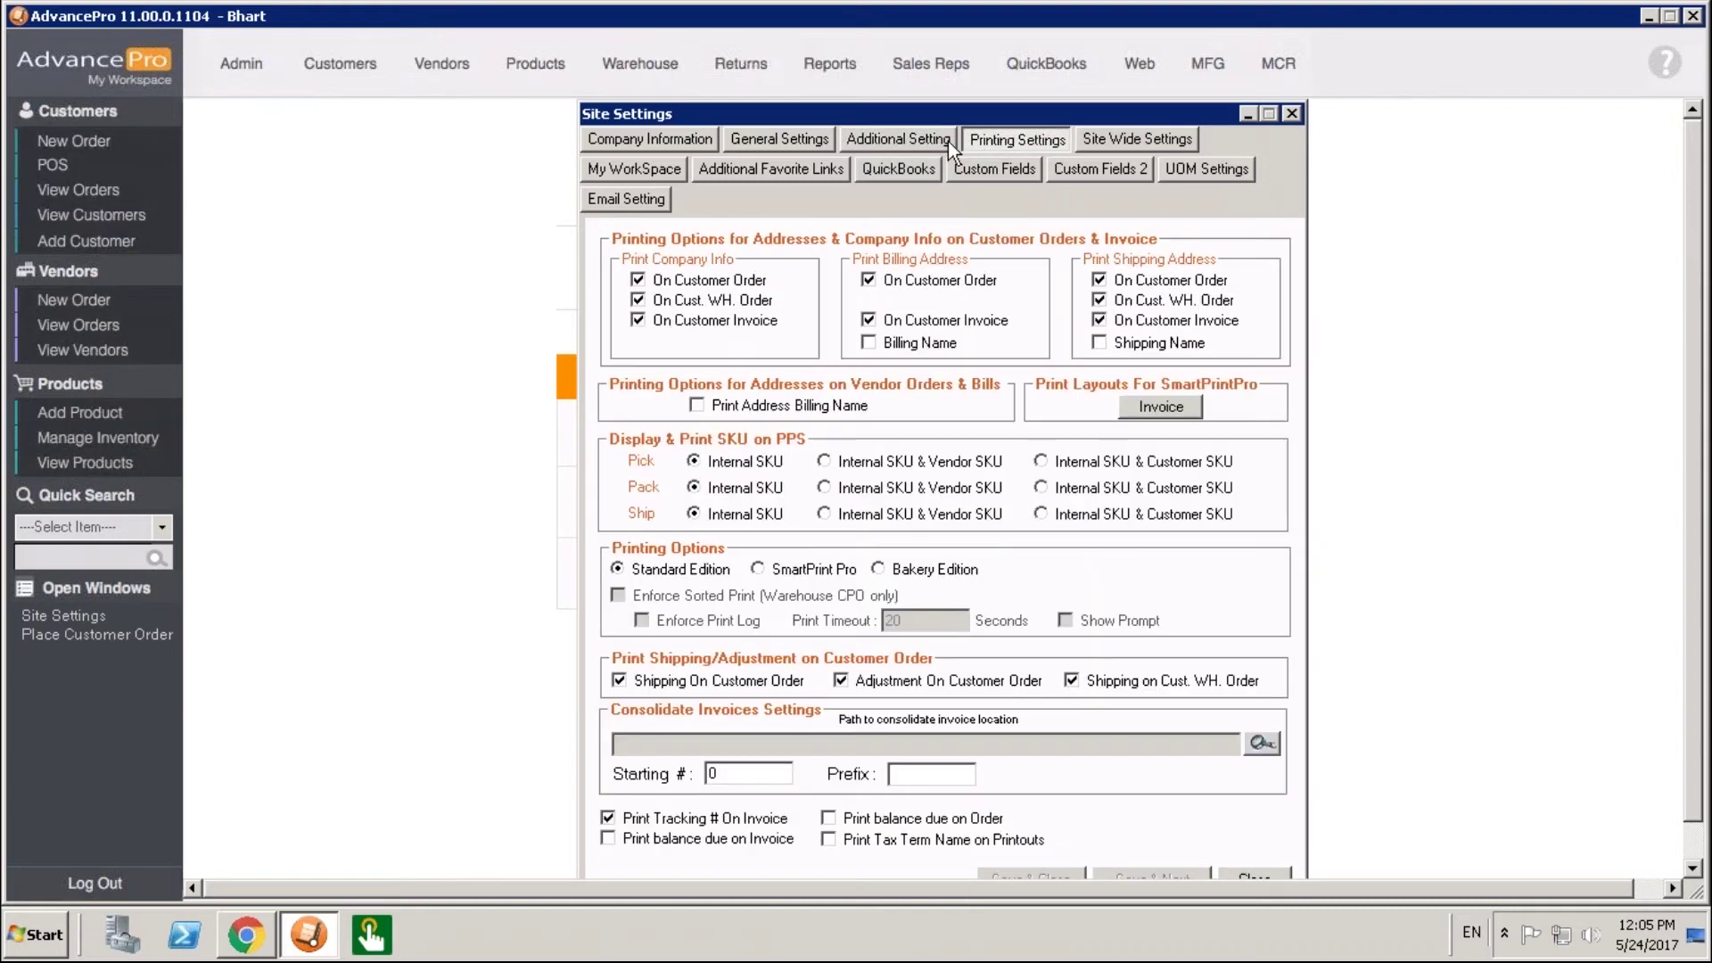
pyautogui.click(817, 139)
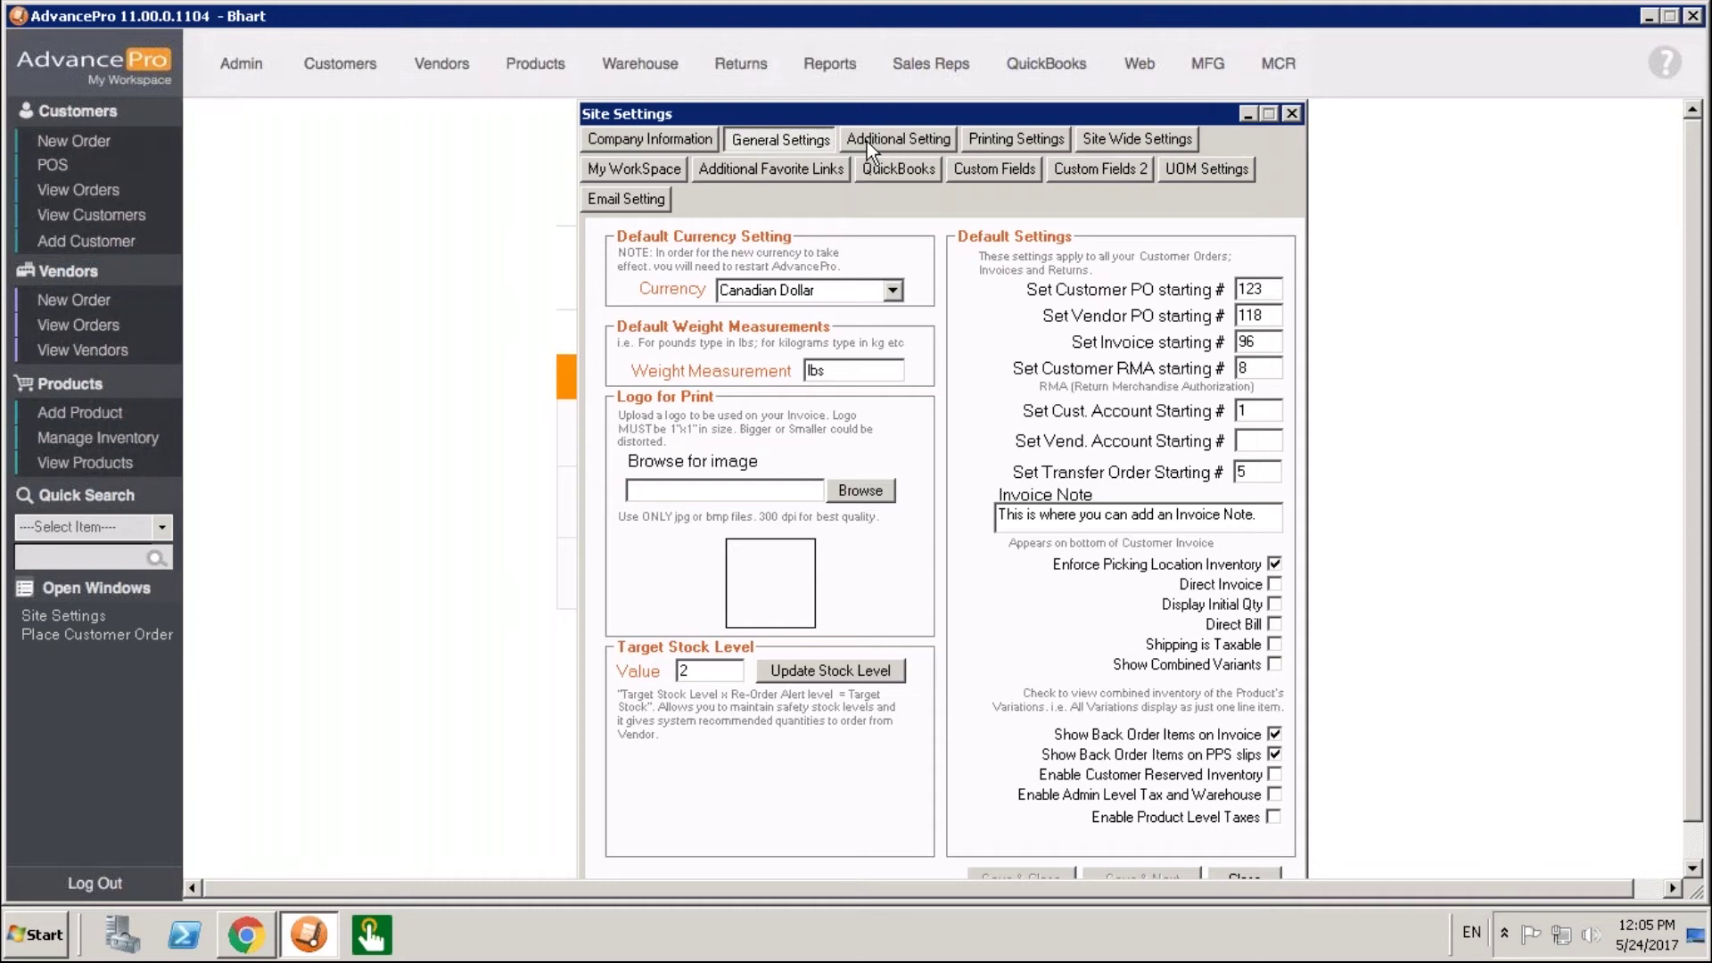
pyautogui.click(867, 141)
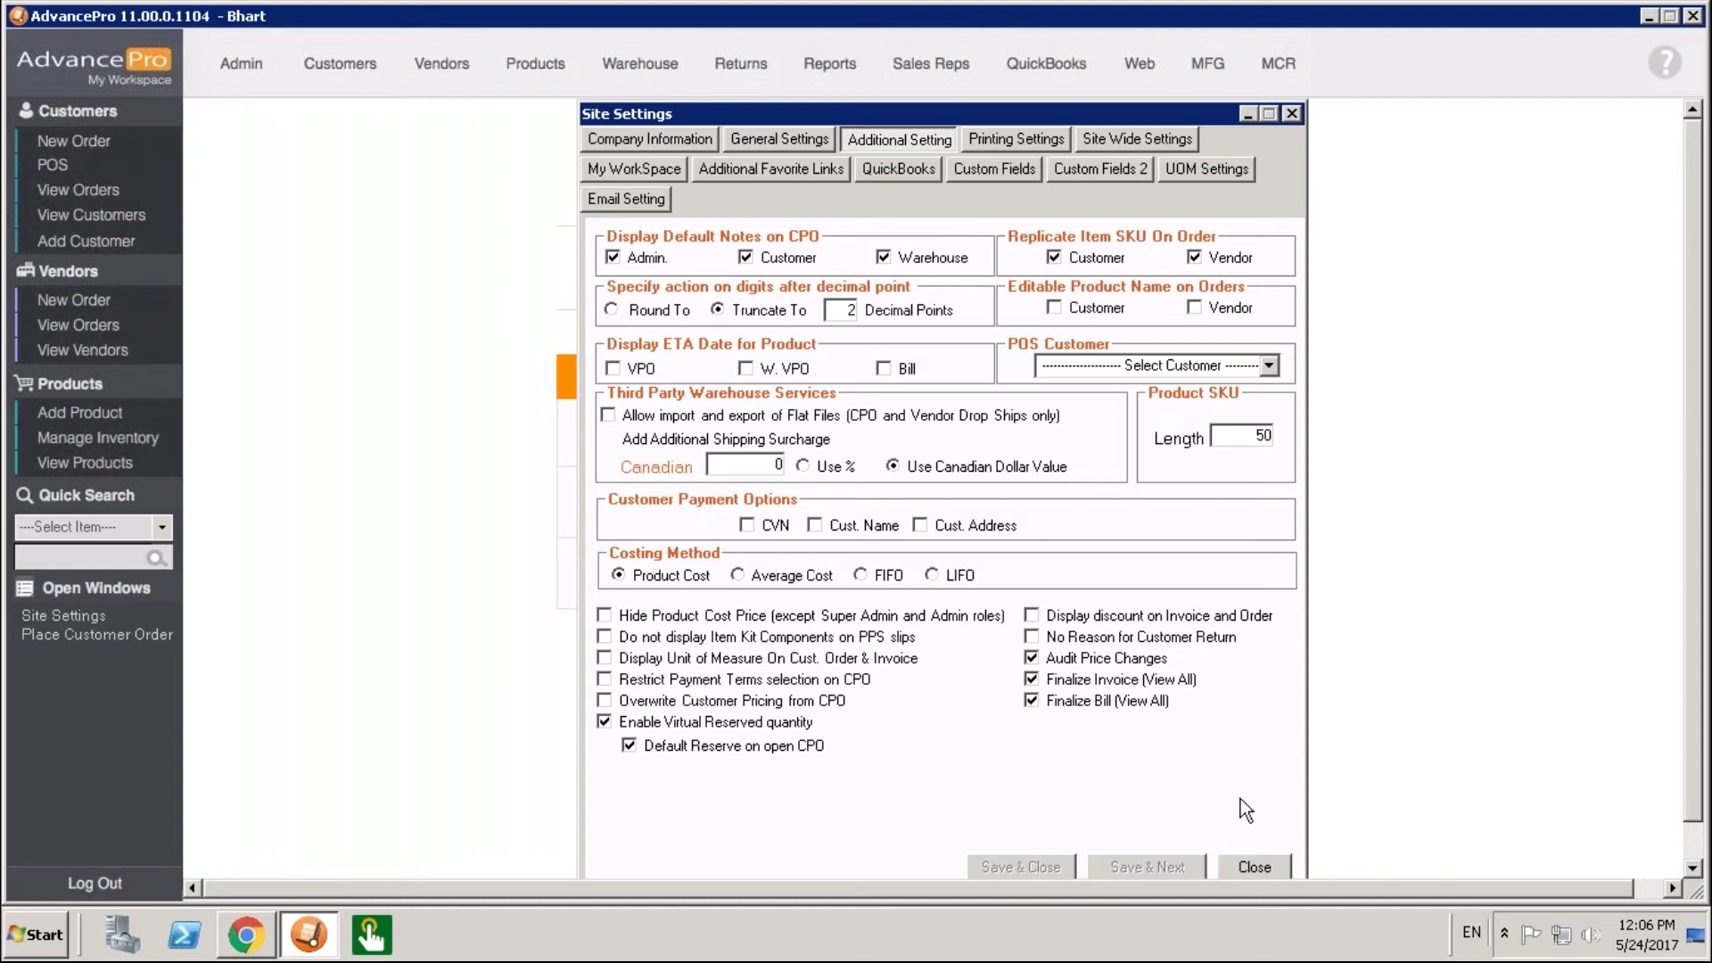
pyautogui.click(1253, 867)
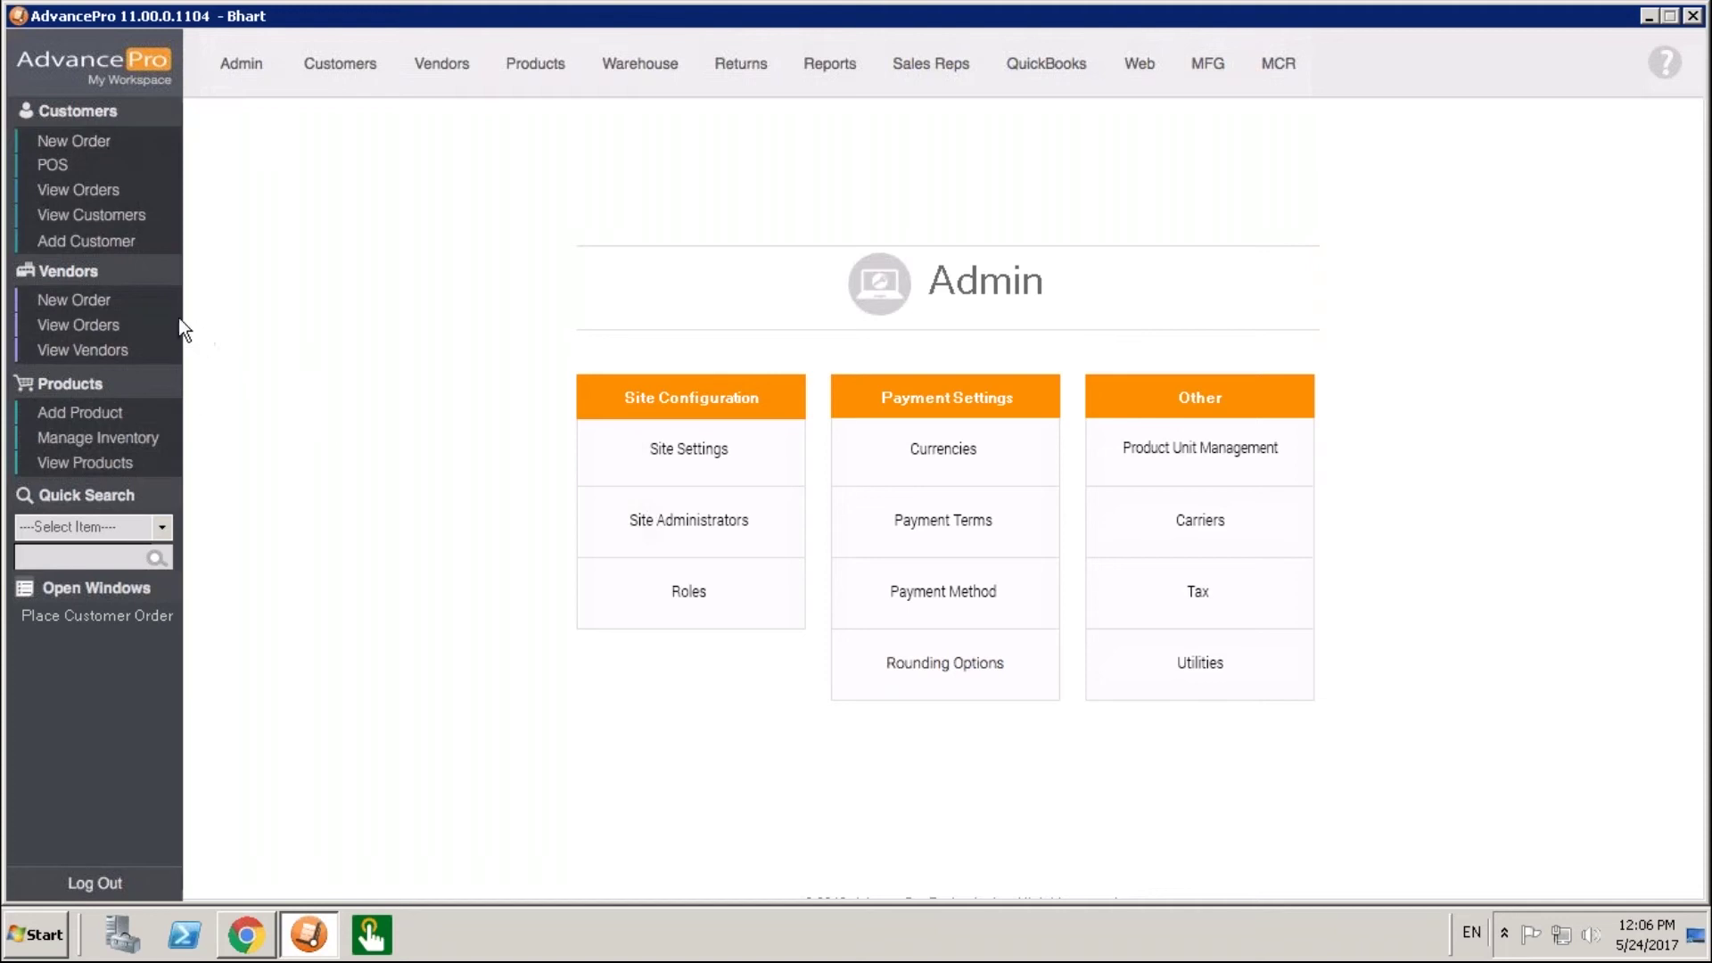
# View the Demo Customer1 record from the customer list to examine its Notes field.
pyautogui.click(111, 217)
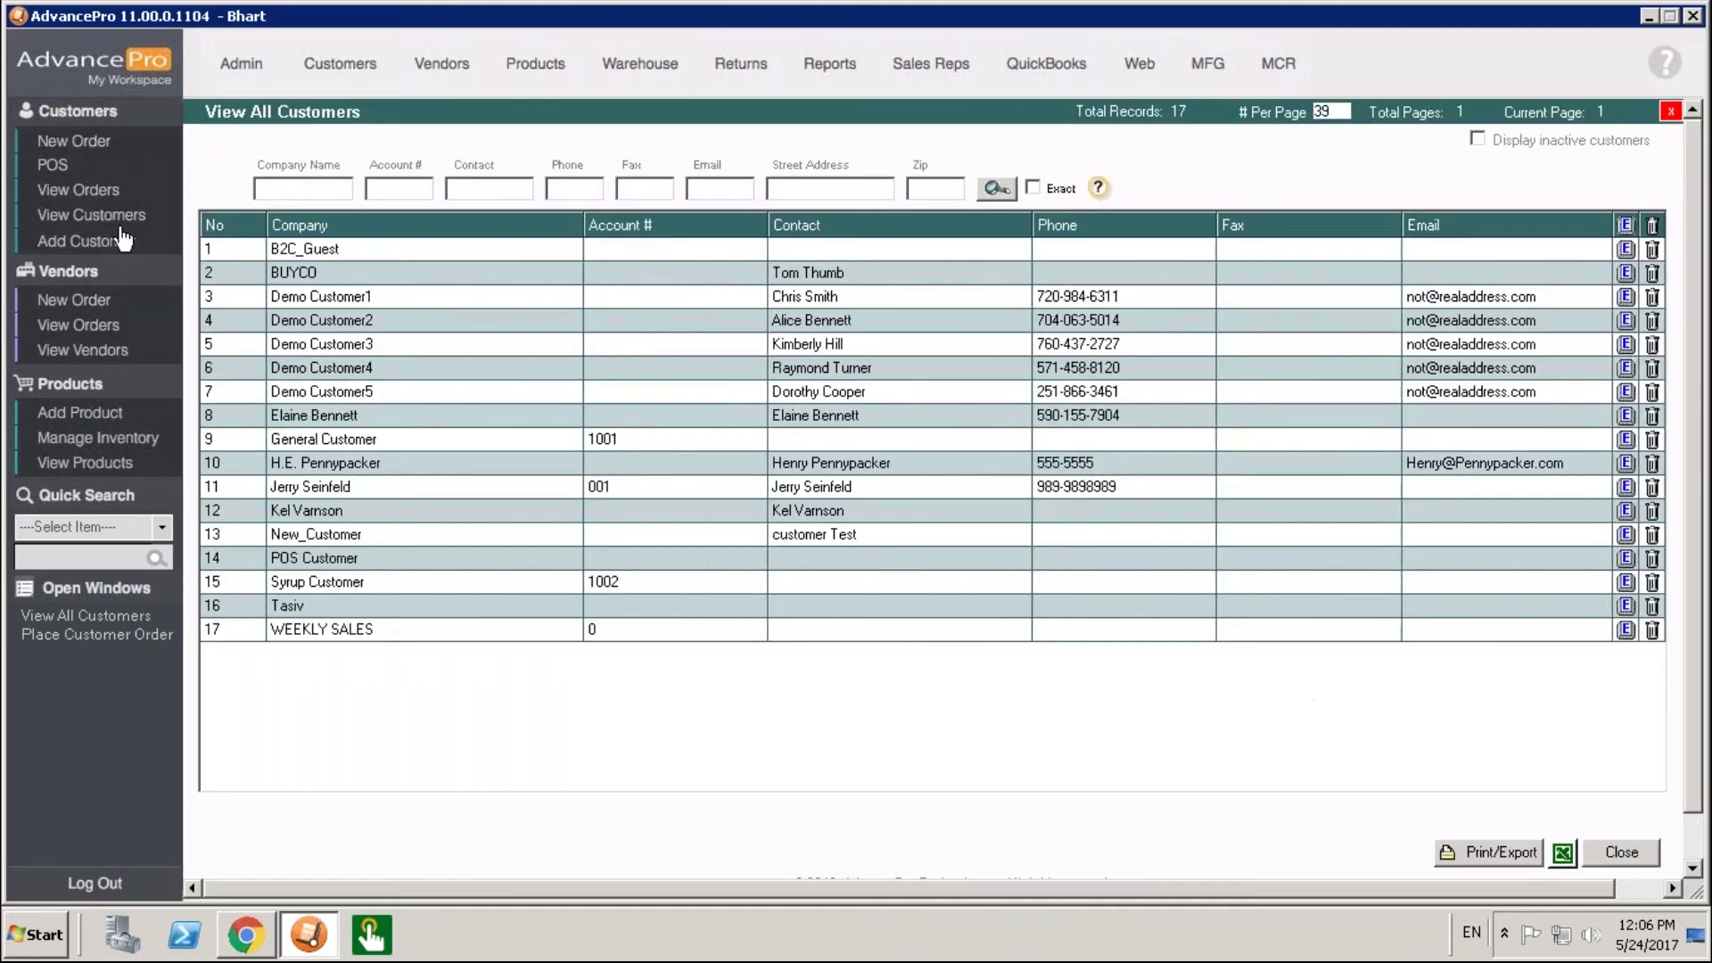
pyautogui.click(1624, 300)
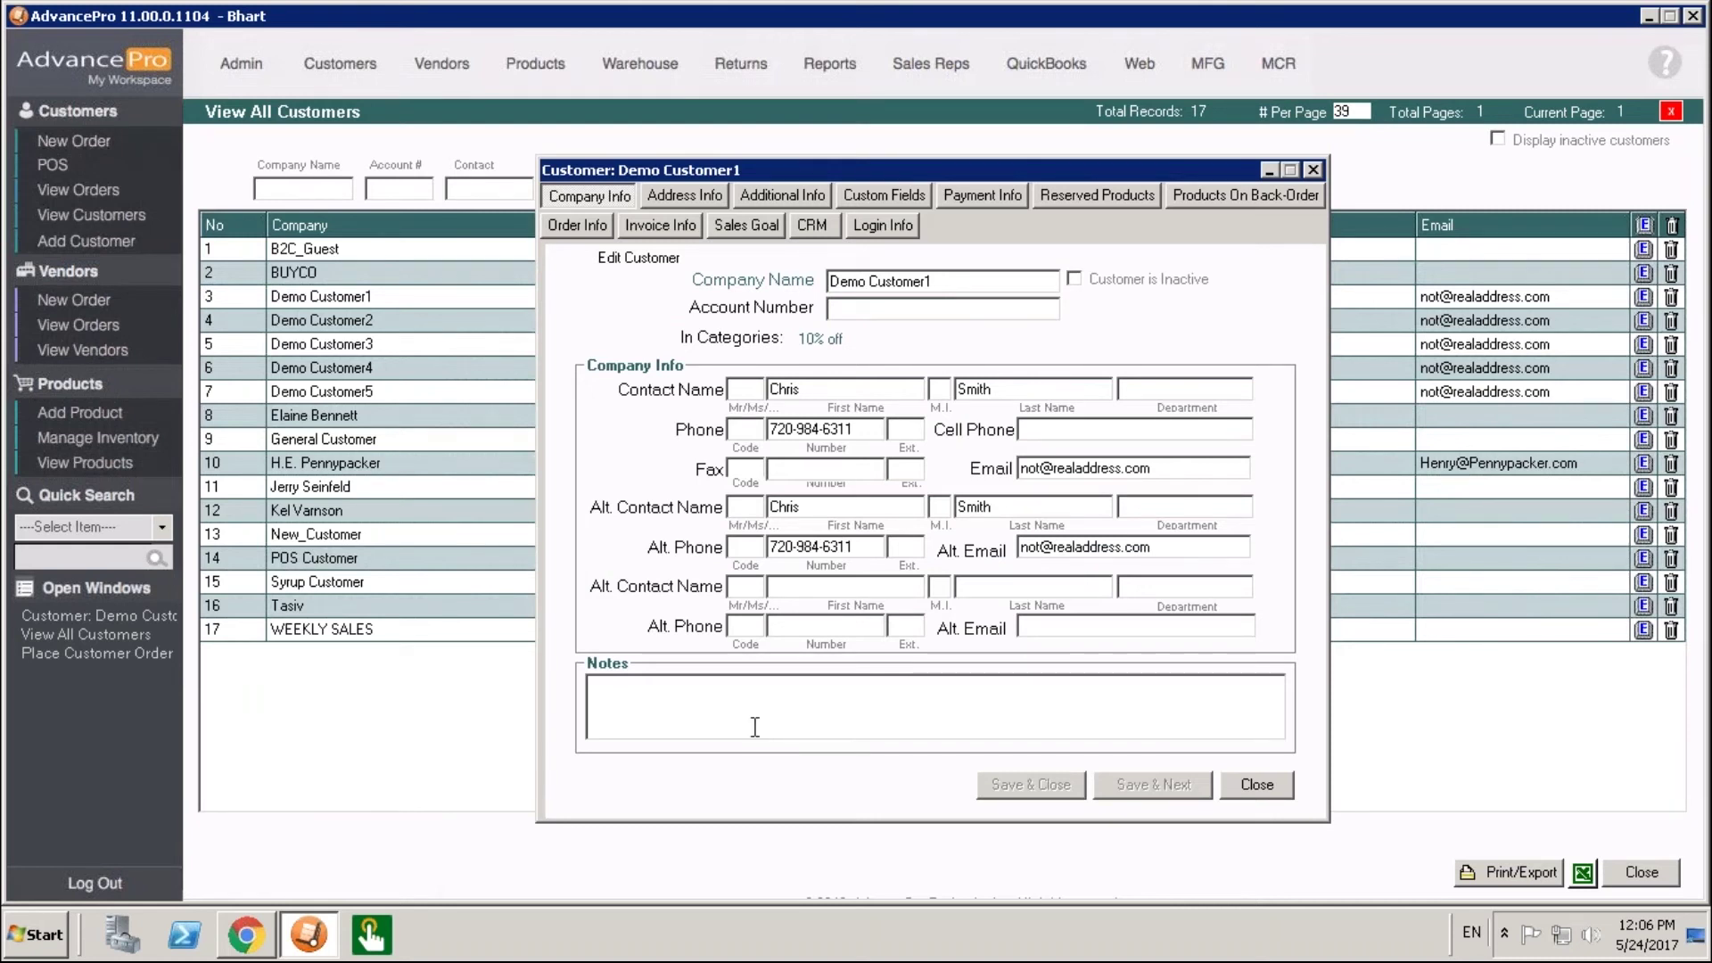
pyautogui.click(1255, 785)
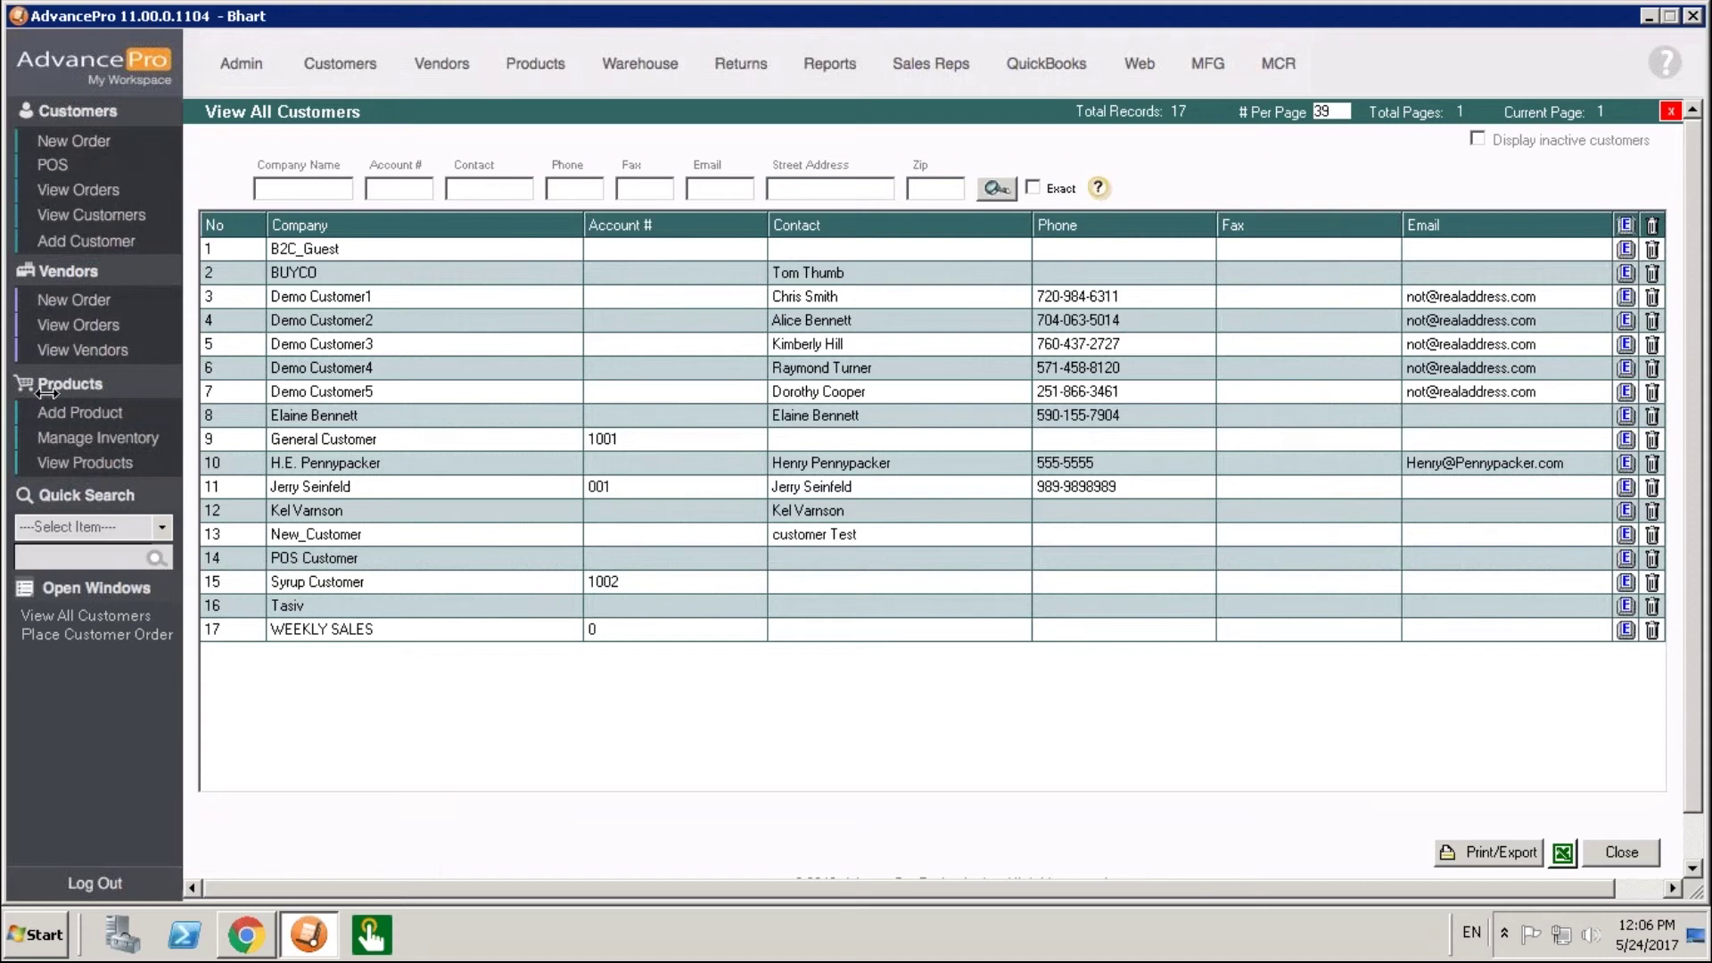
# Switch to Chrome to view the Communication Tools slide.
pyautogui.click(245, 934)
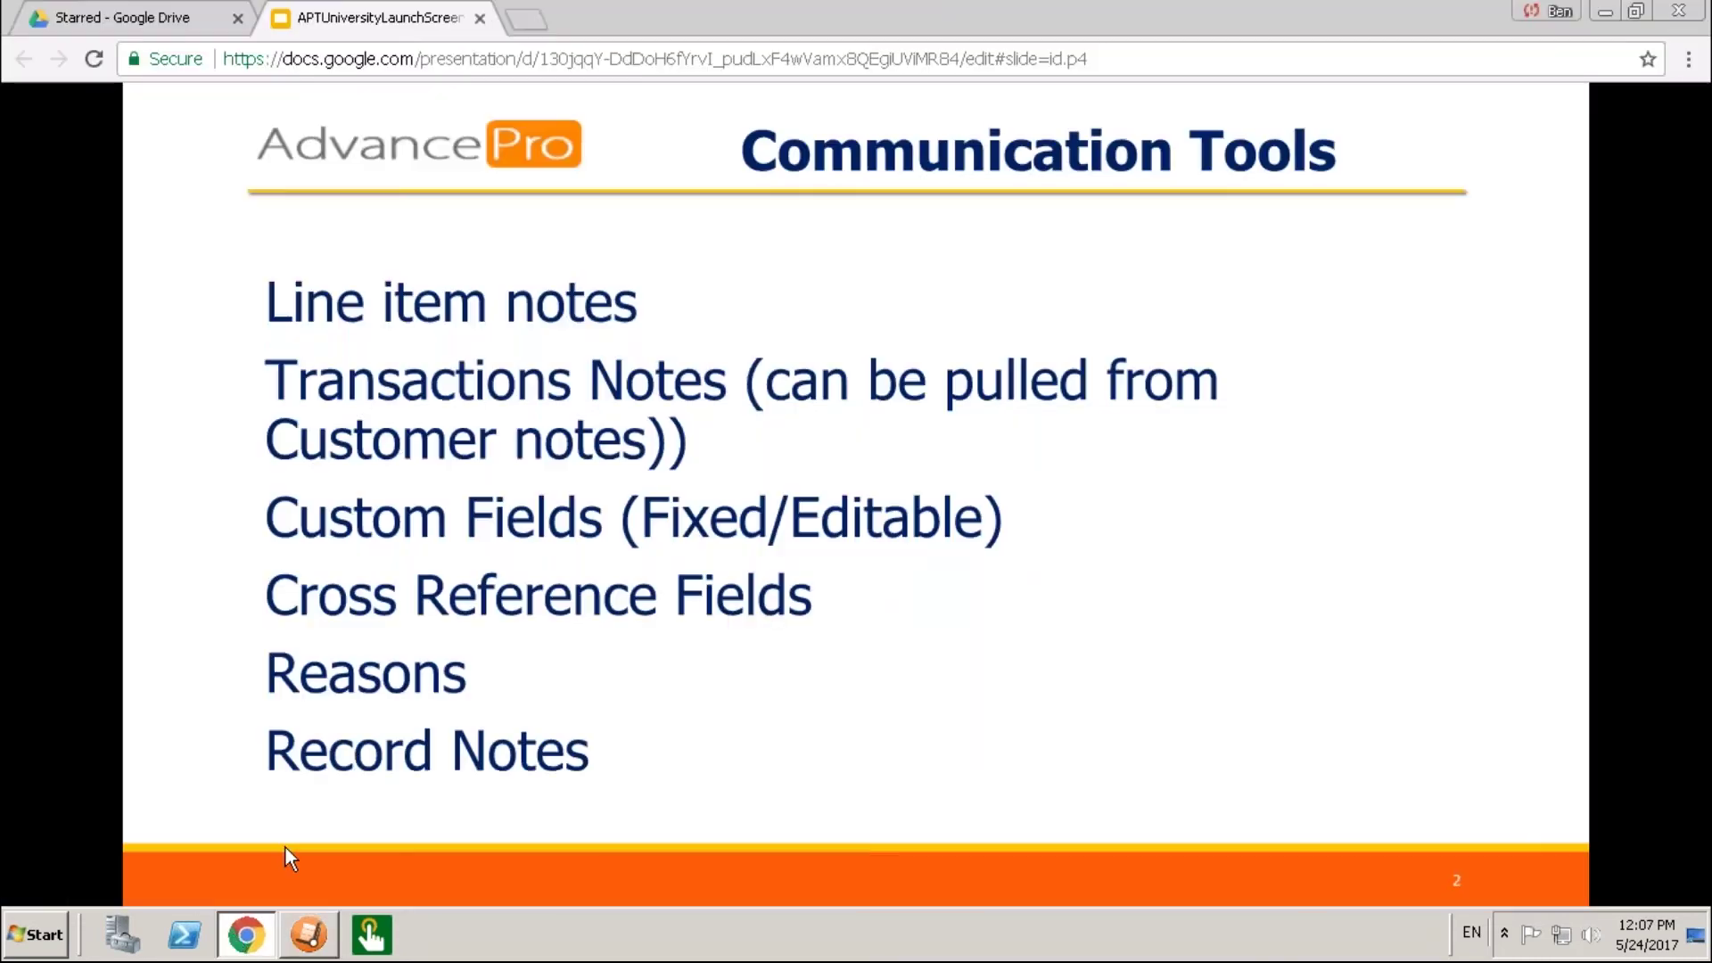
# Advance the presentation through the Transaction notes and Line Item Notes slides.
pyautogui.click(355, 751)
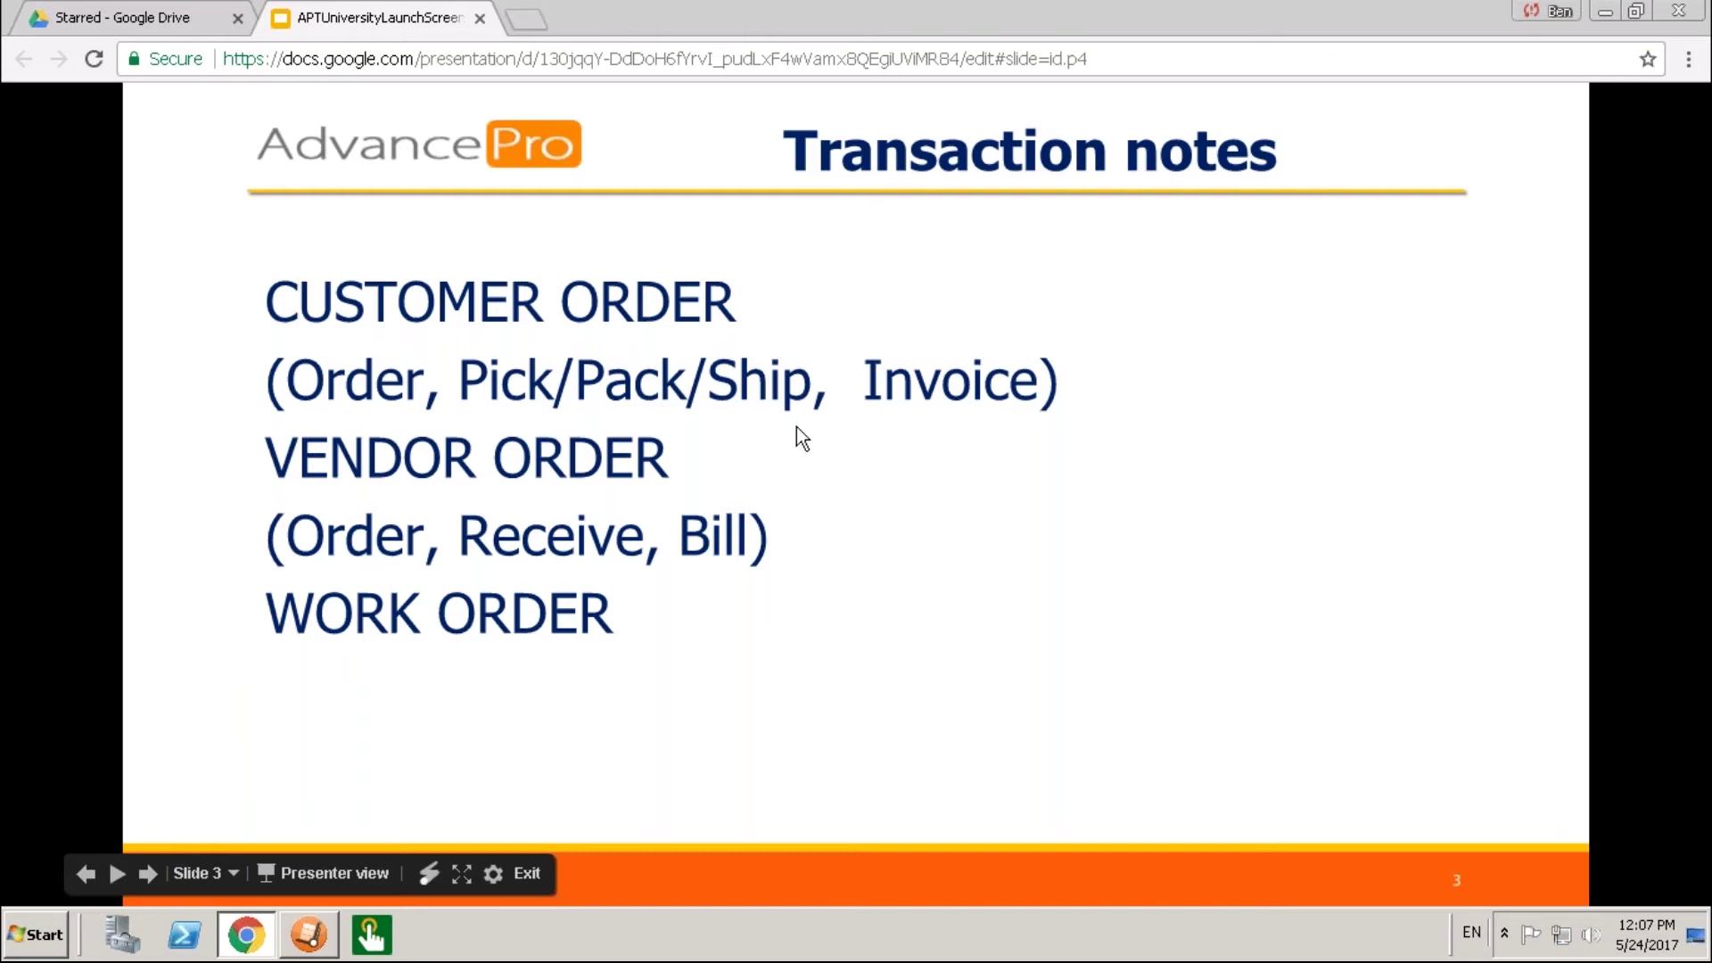
pyautogui.click(619, 292)
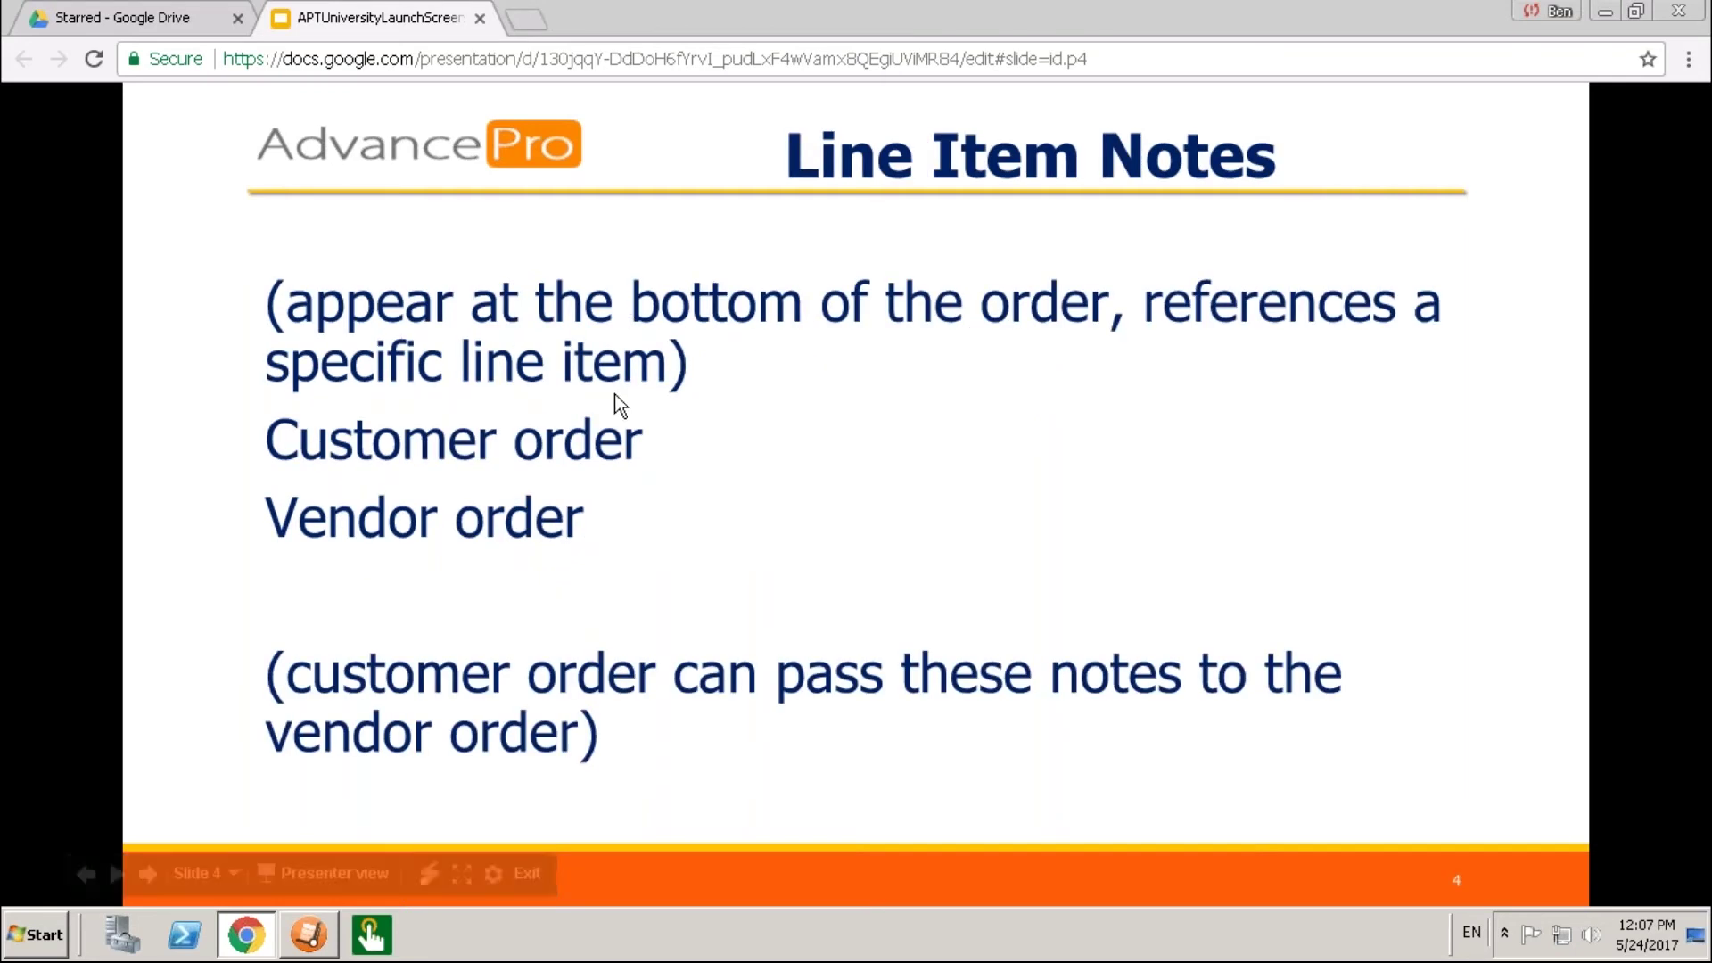
pyautogui.click(84, 874)
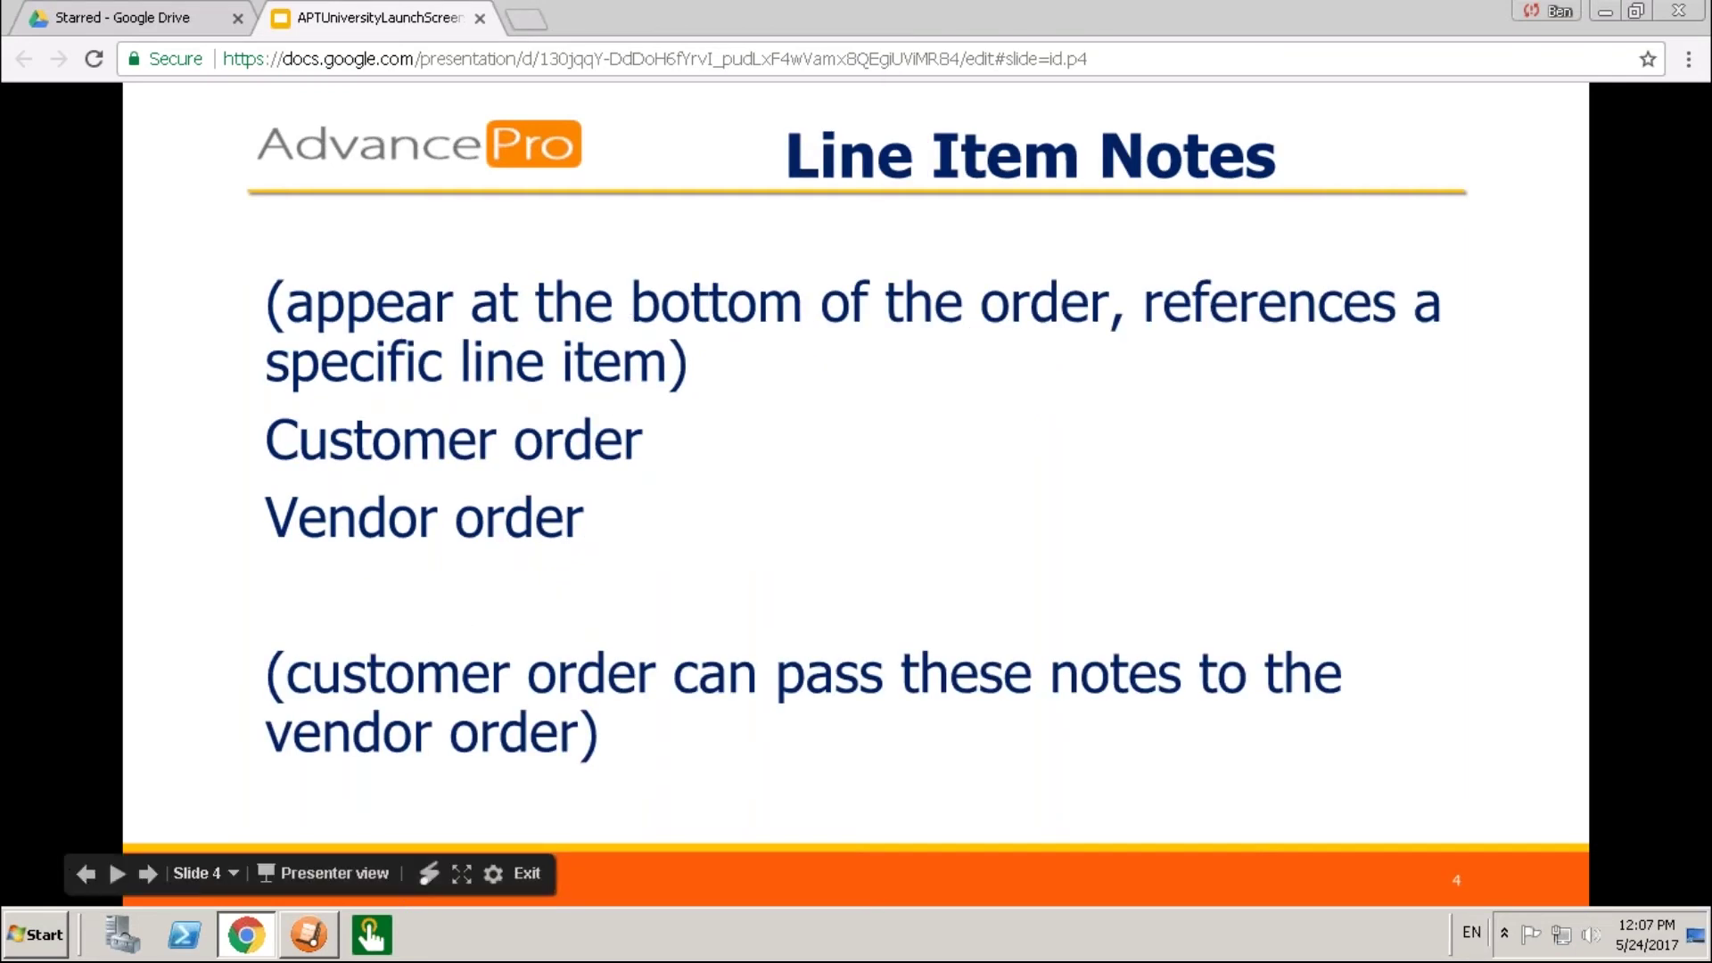
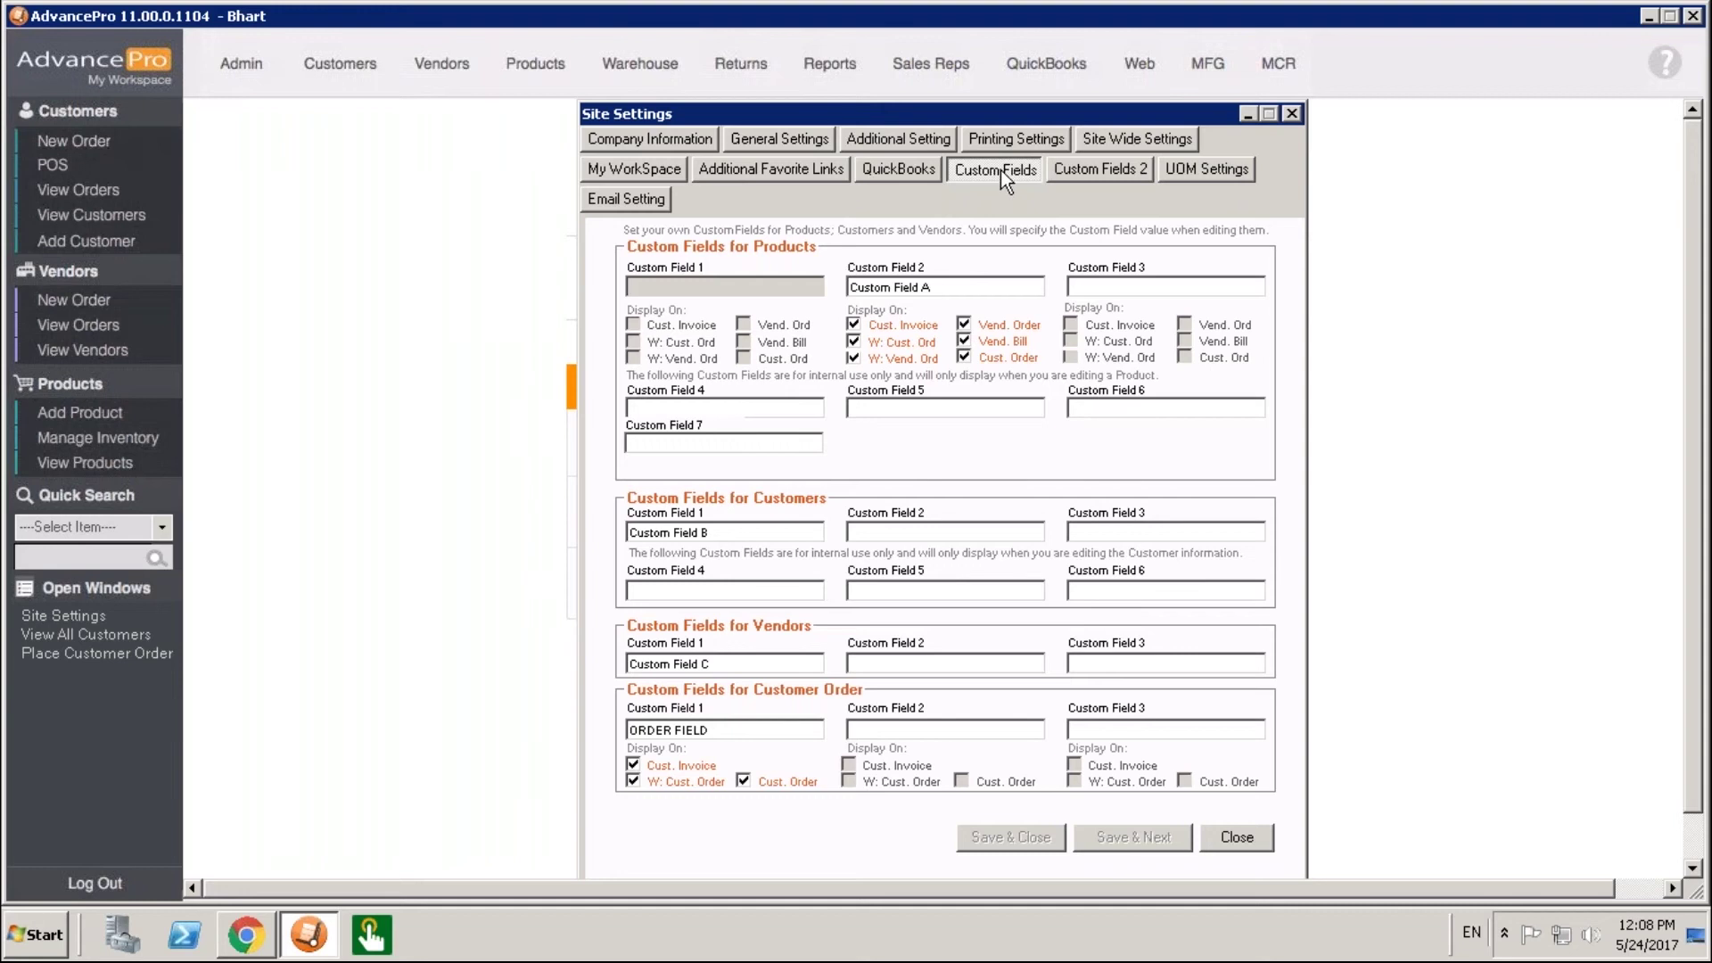
# Examine the editable custom fields and cross-reference labels in the second set of custom field site settings.
pyautogui.click(1121, 172)
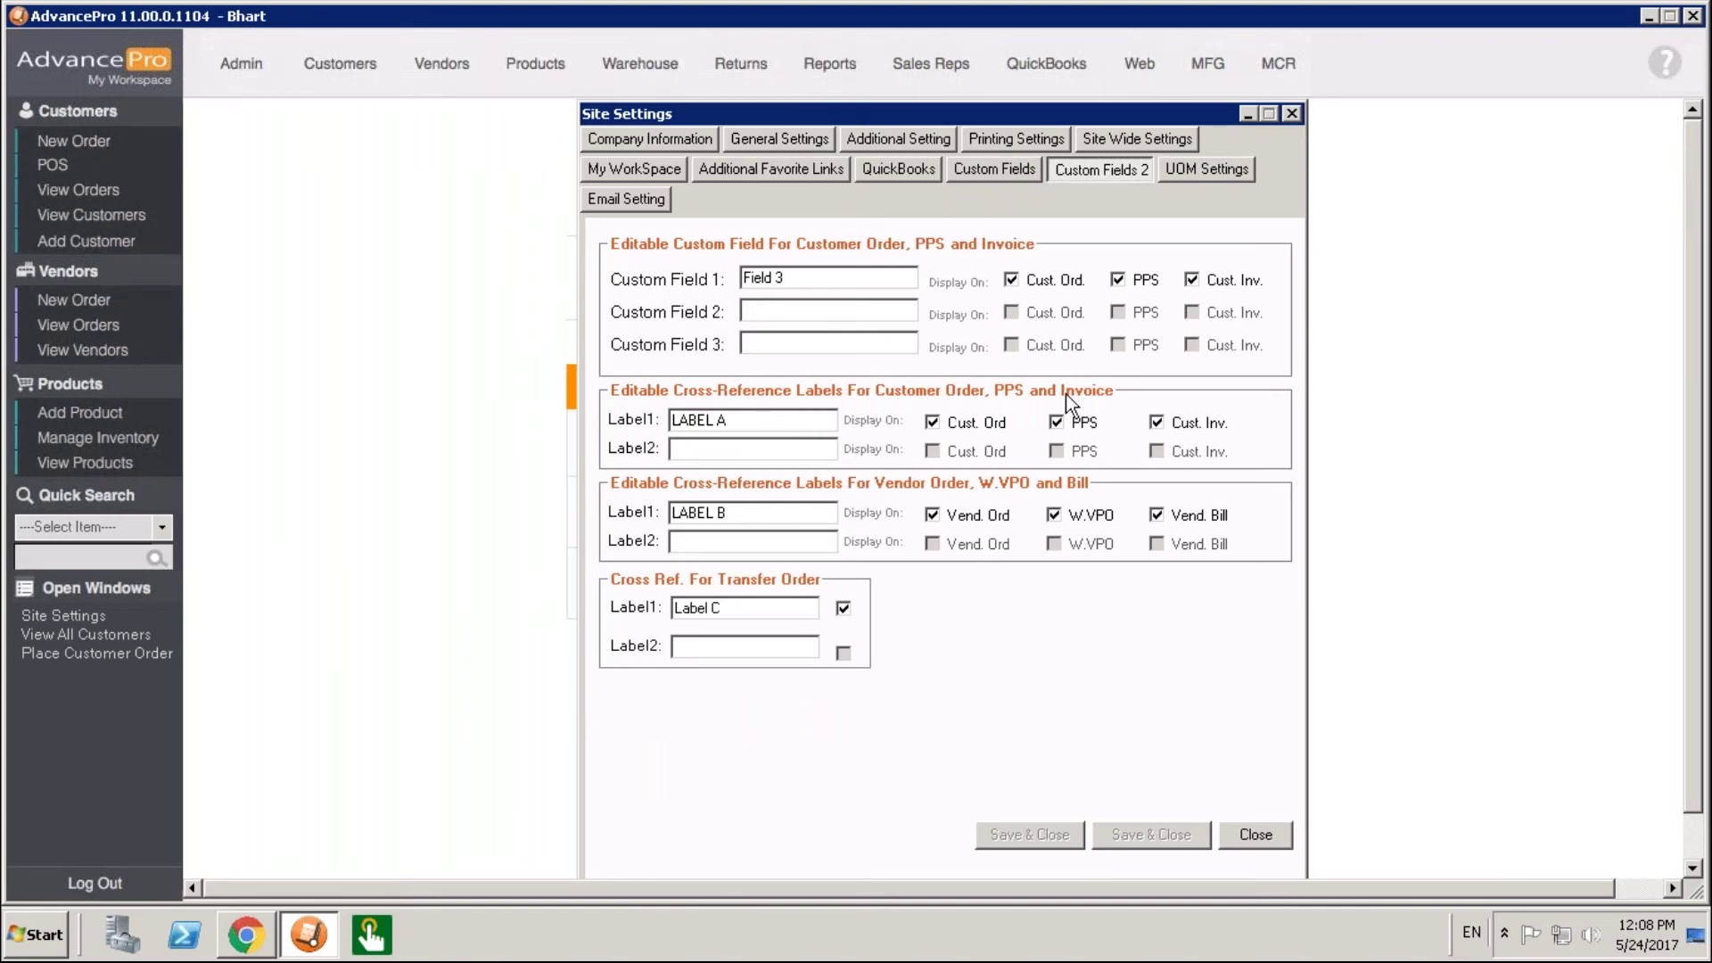
pyautogui.click(1230, 835)
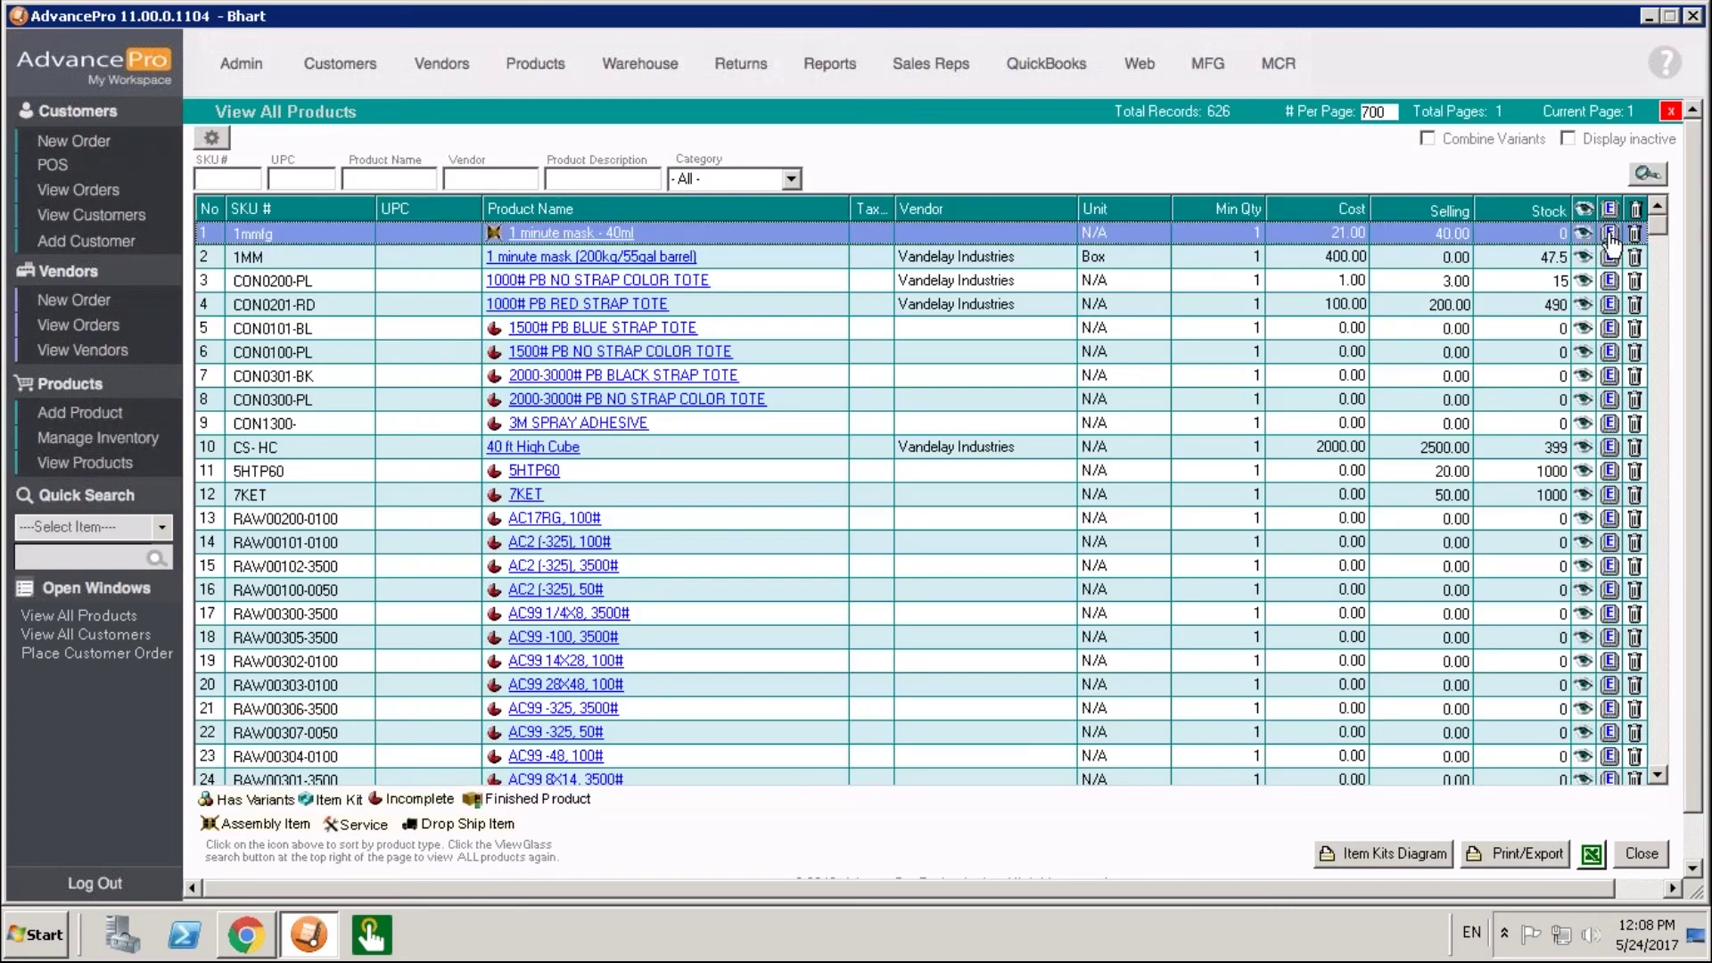
# Set Custom Field A to 12345 on the product 1 minute mask (200kg/55gal barrel) and save the product.
pyautogui.click(1609, 235)
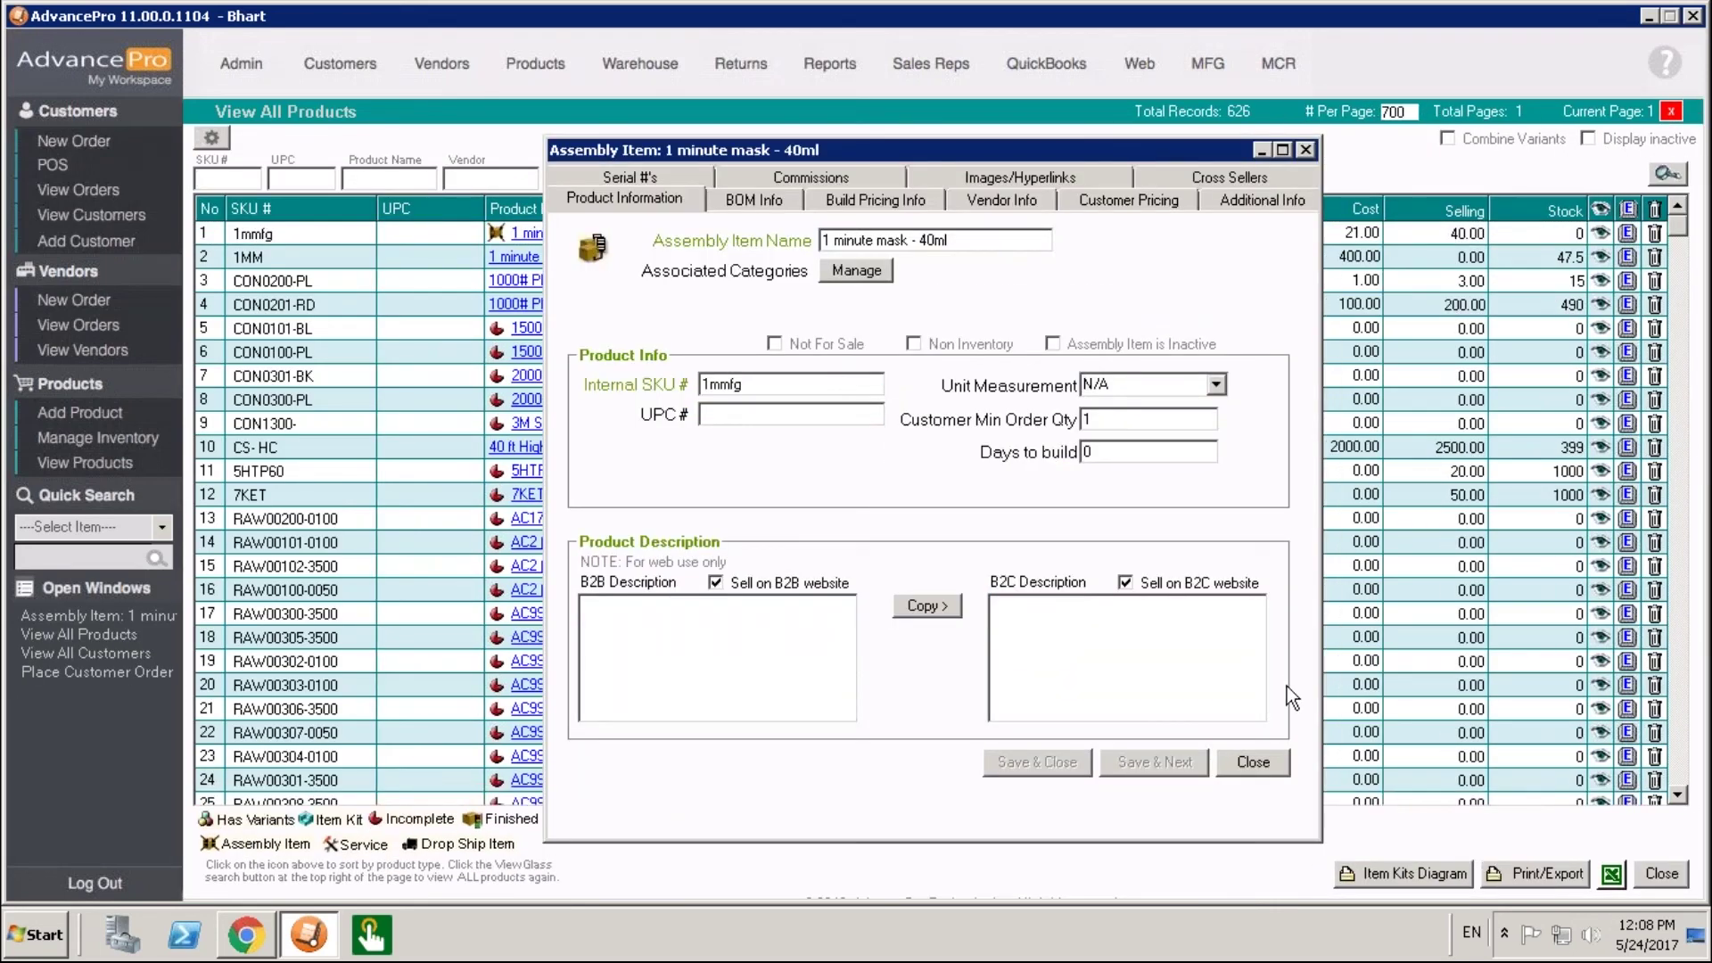
pyautogui.click(1257, 763)
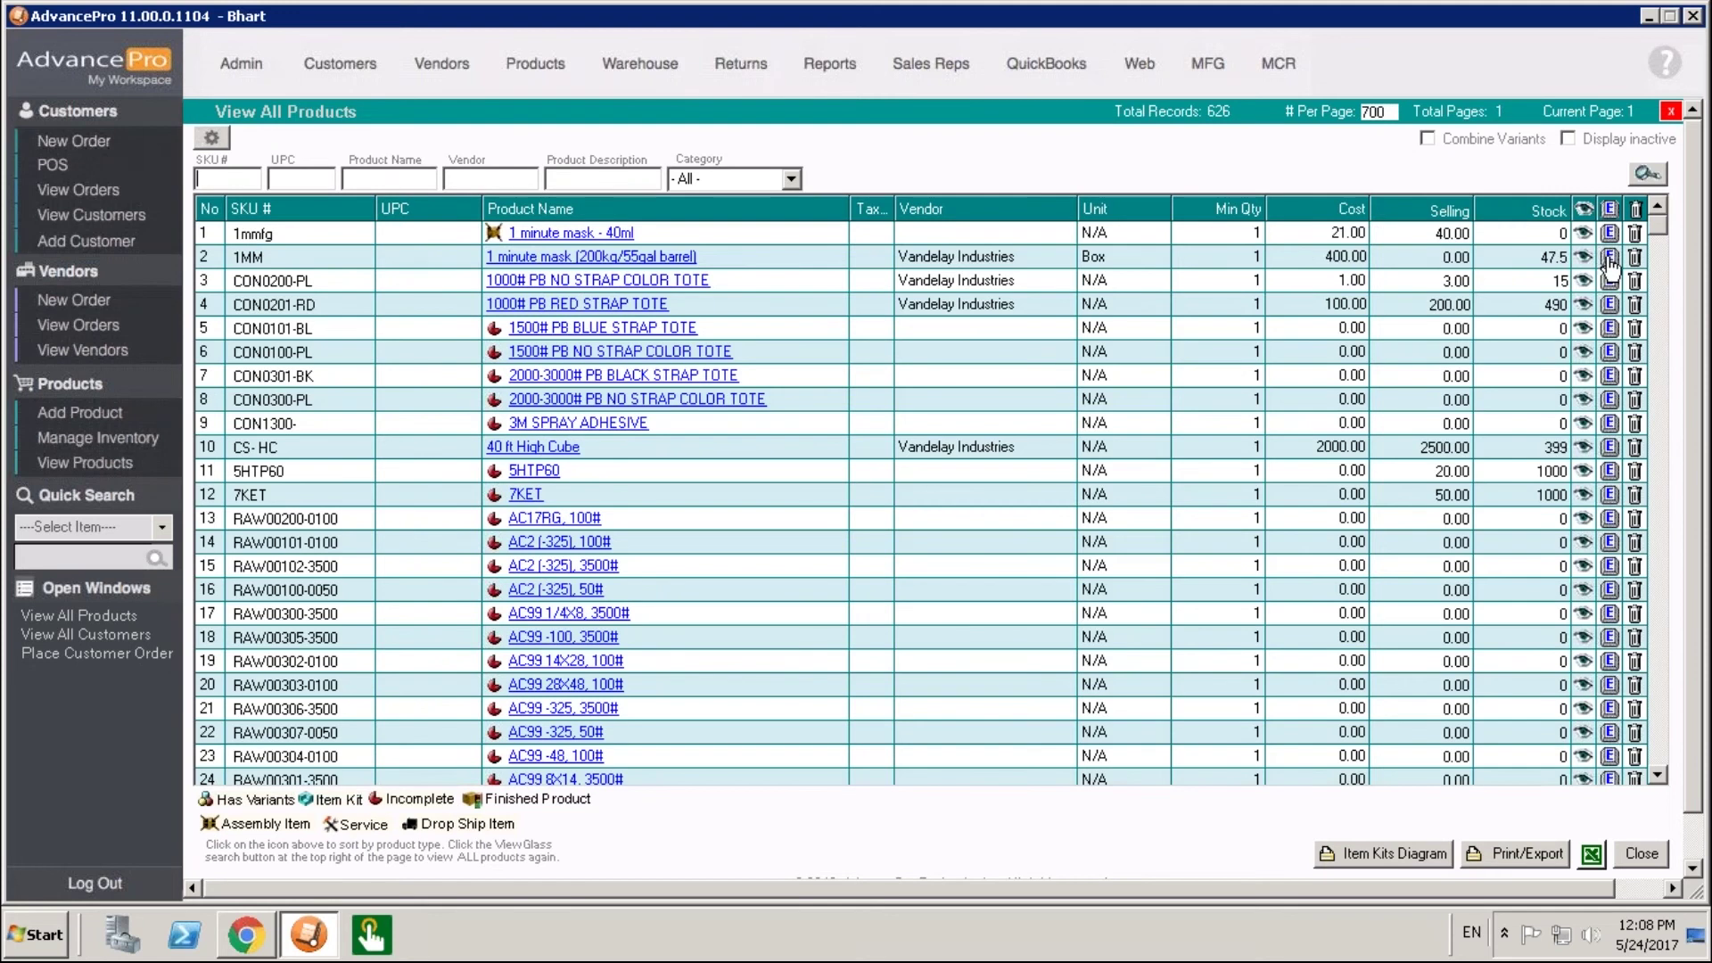
pyautogui.click(1609, 257)
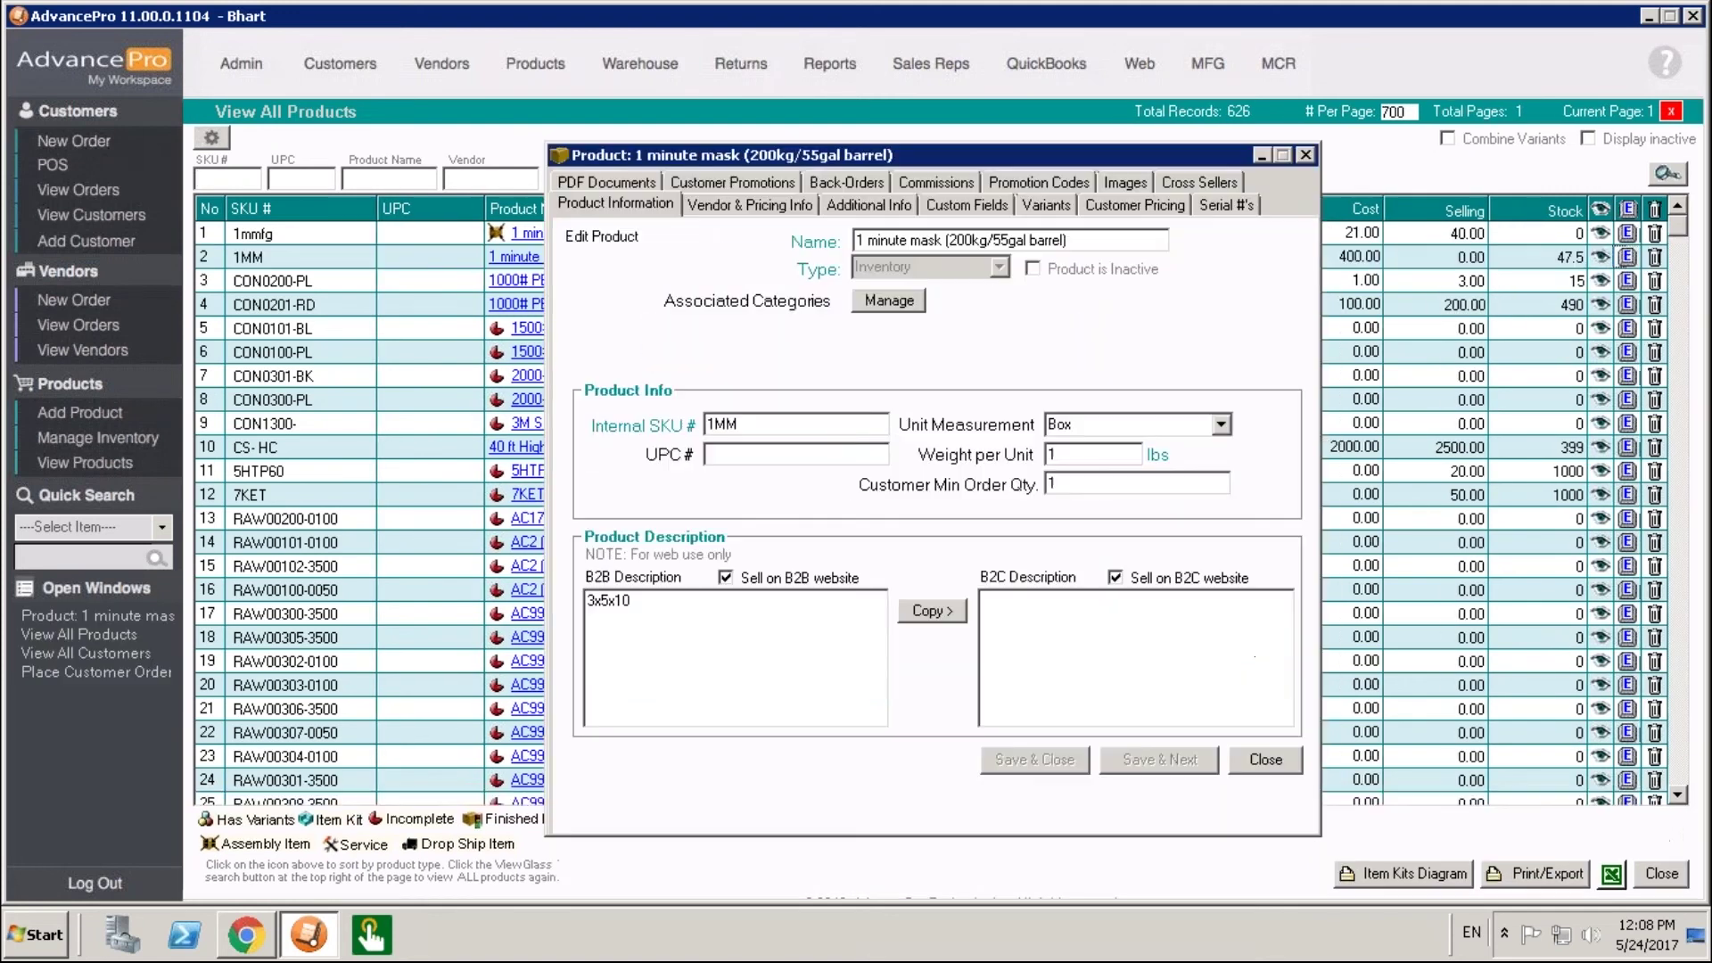
pyautogui.click(991, 208)
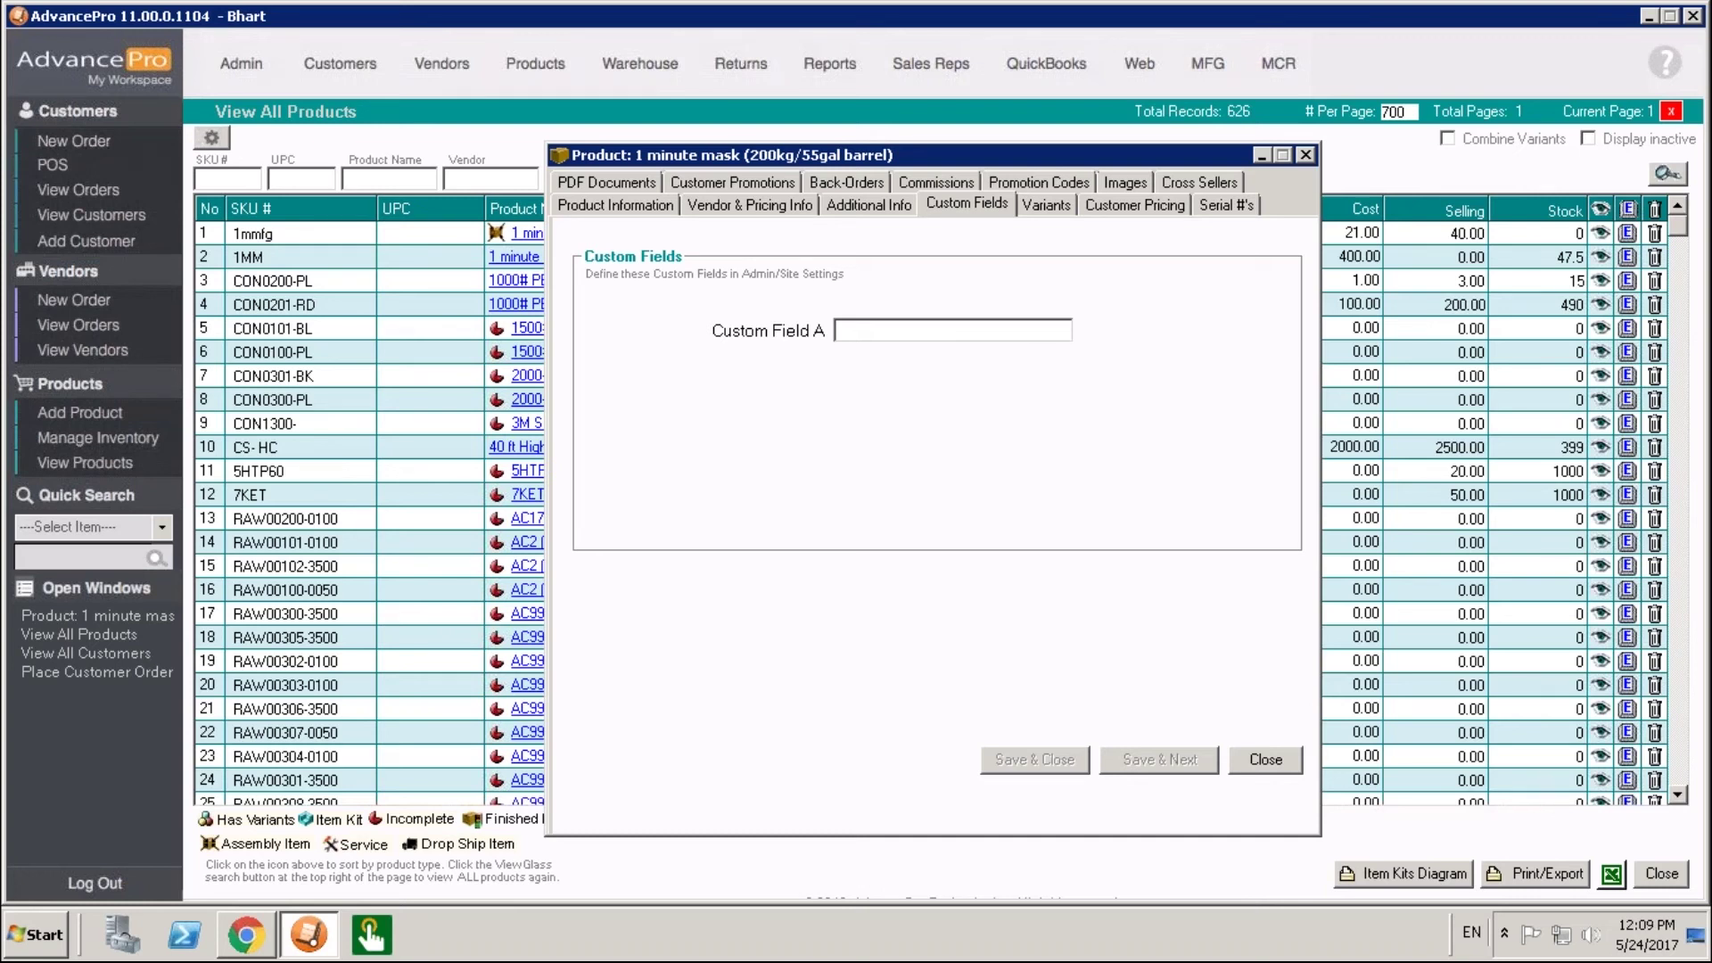
pyautogui.click(970, 333)
pyautogui.write('12345')
pyautogui.click(1055, 765)
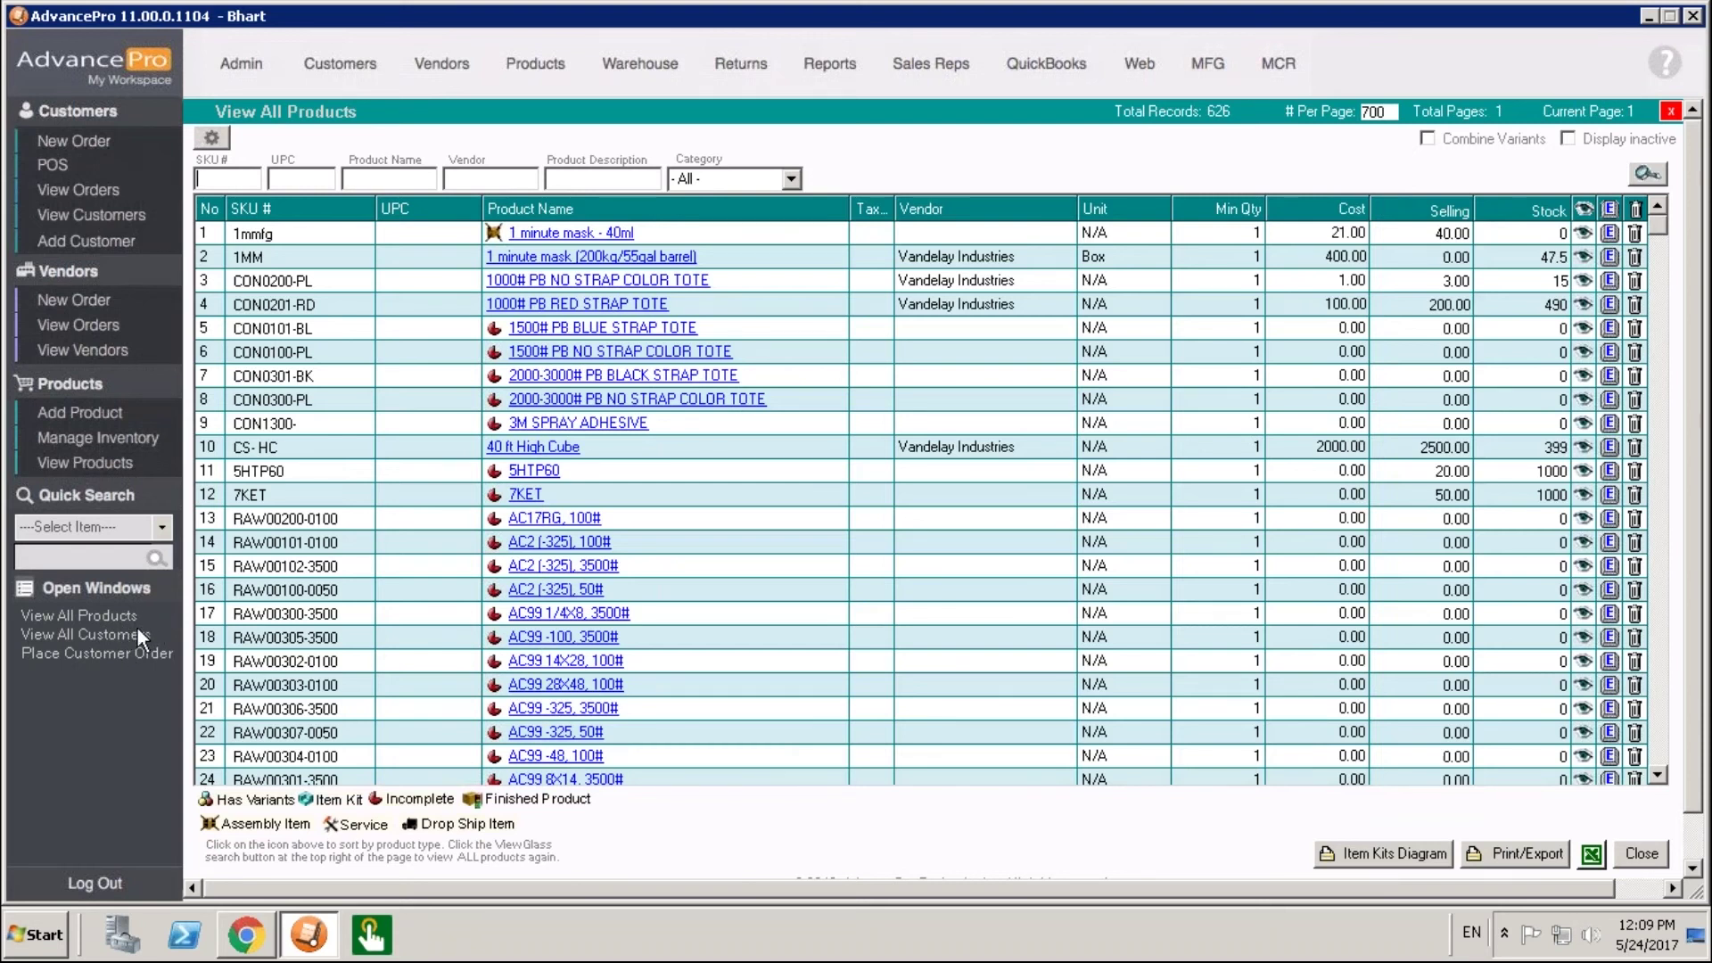
# Add 1 minute mask (200kg/55gal barrel) to the open customer order and widen the Custom Field A column.
pyautogui.click(135, 652)
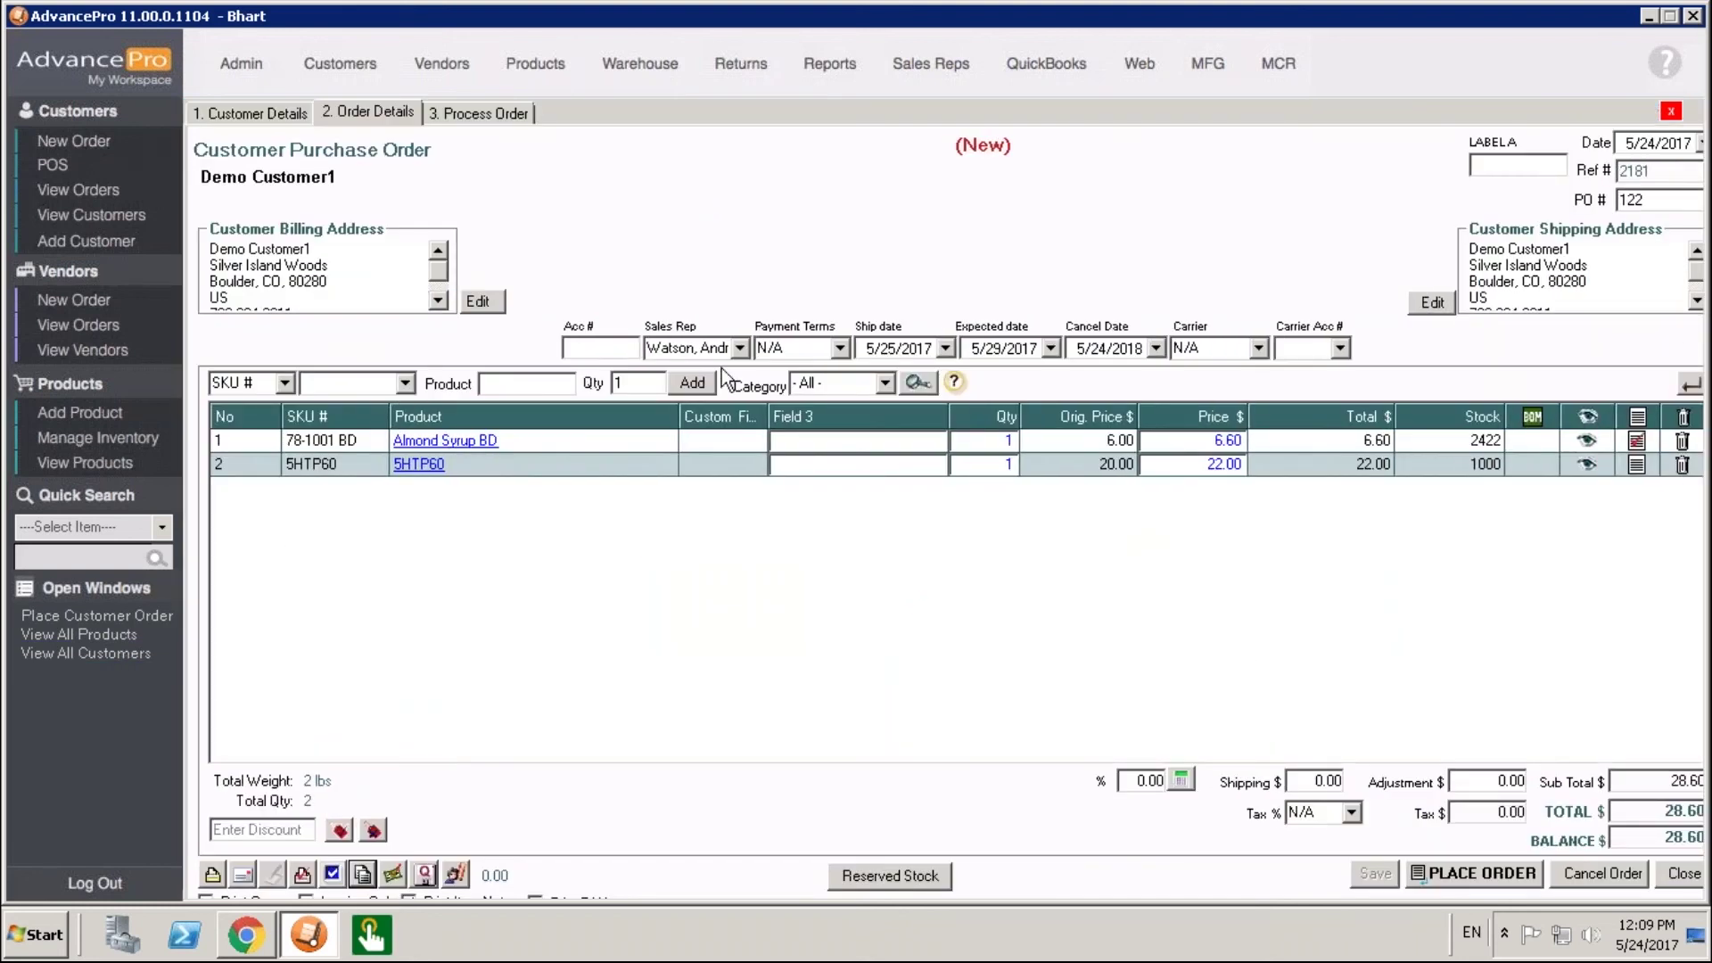
pyautogui.click(919, 382)
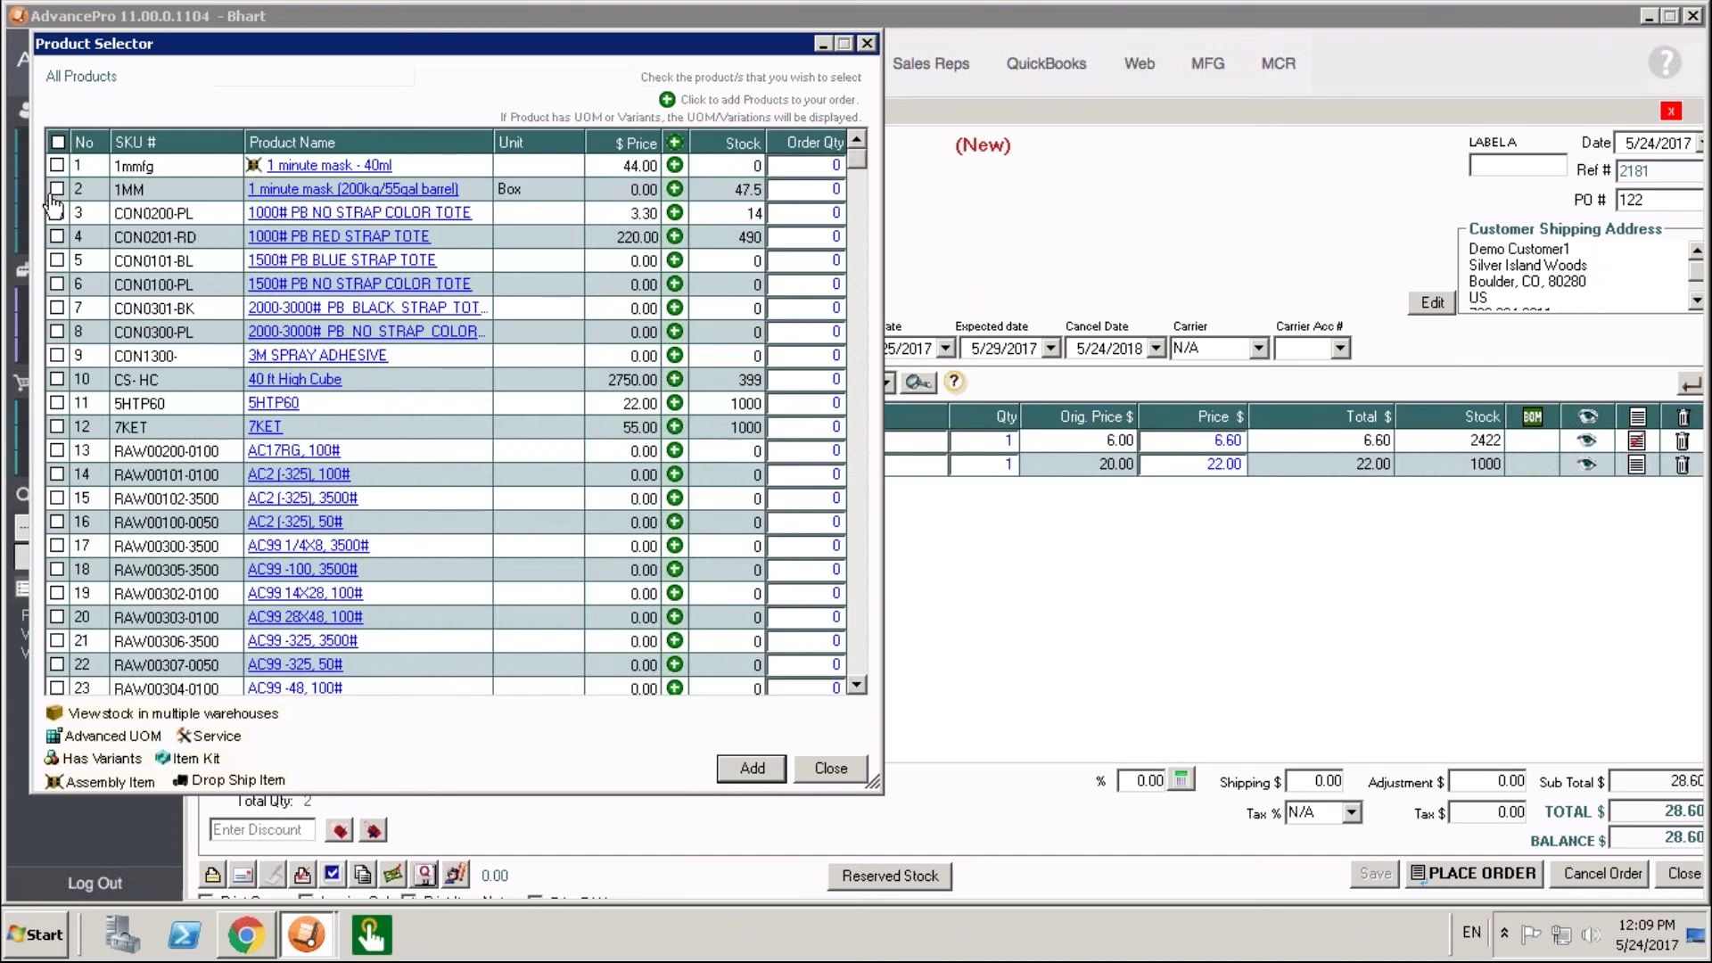
pyautogui.click(57, 188)
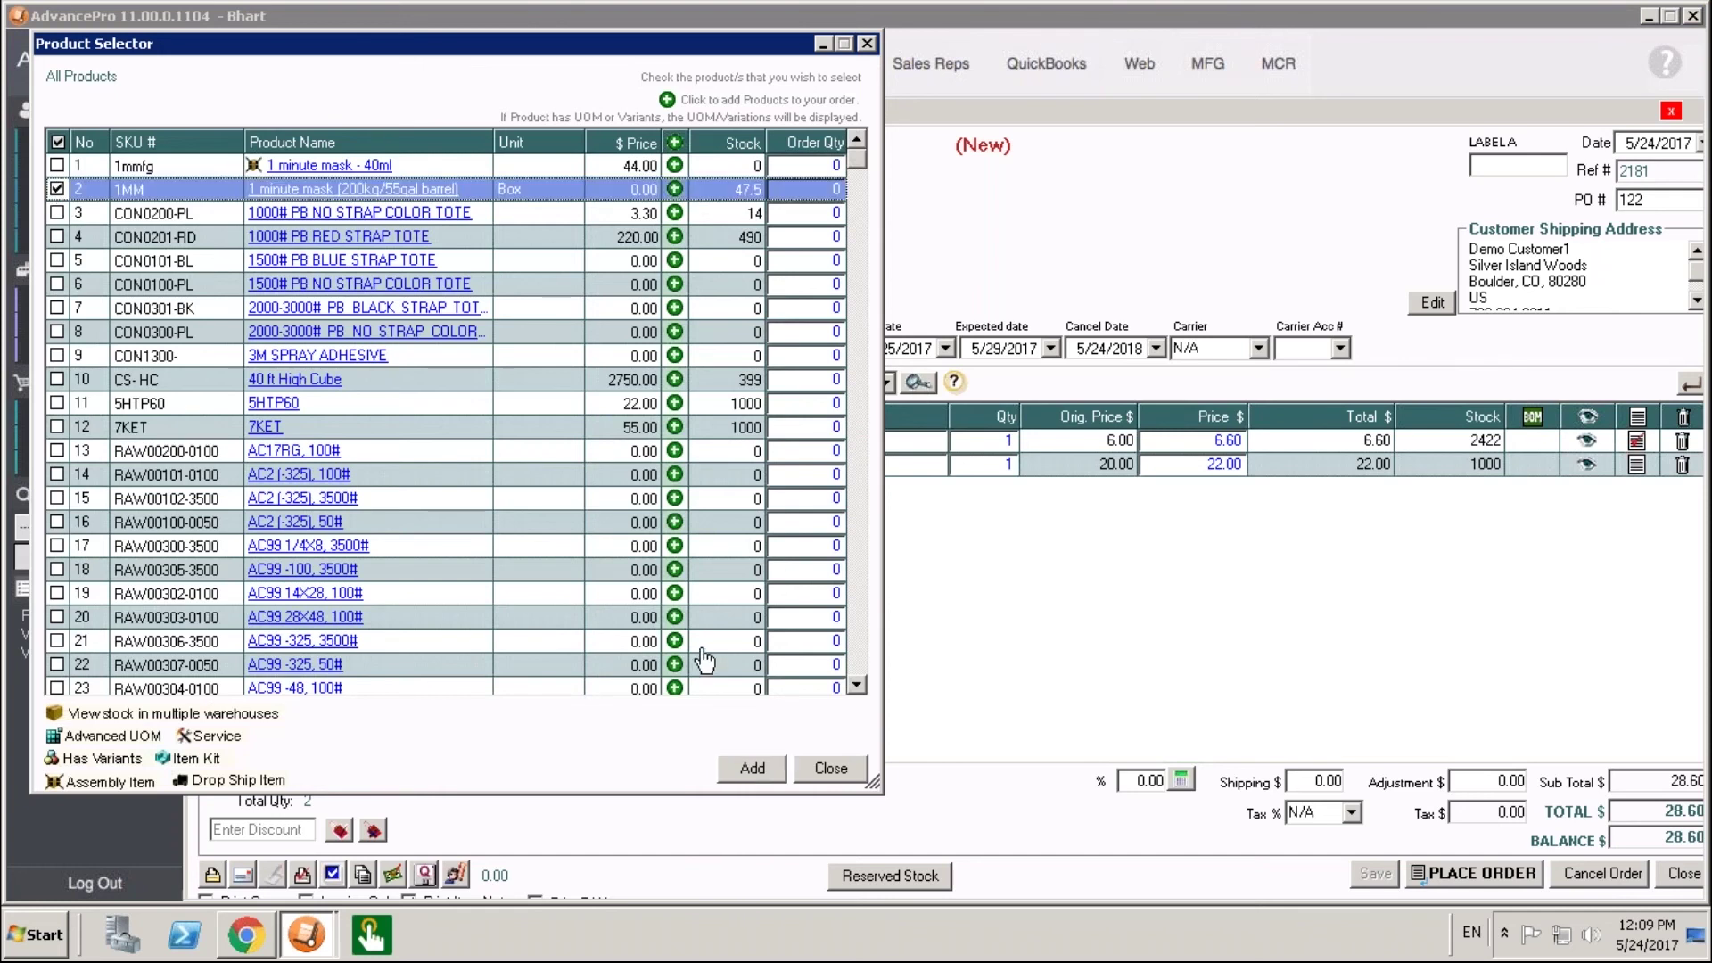
pyautogui.click(765, 770)
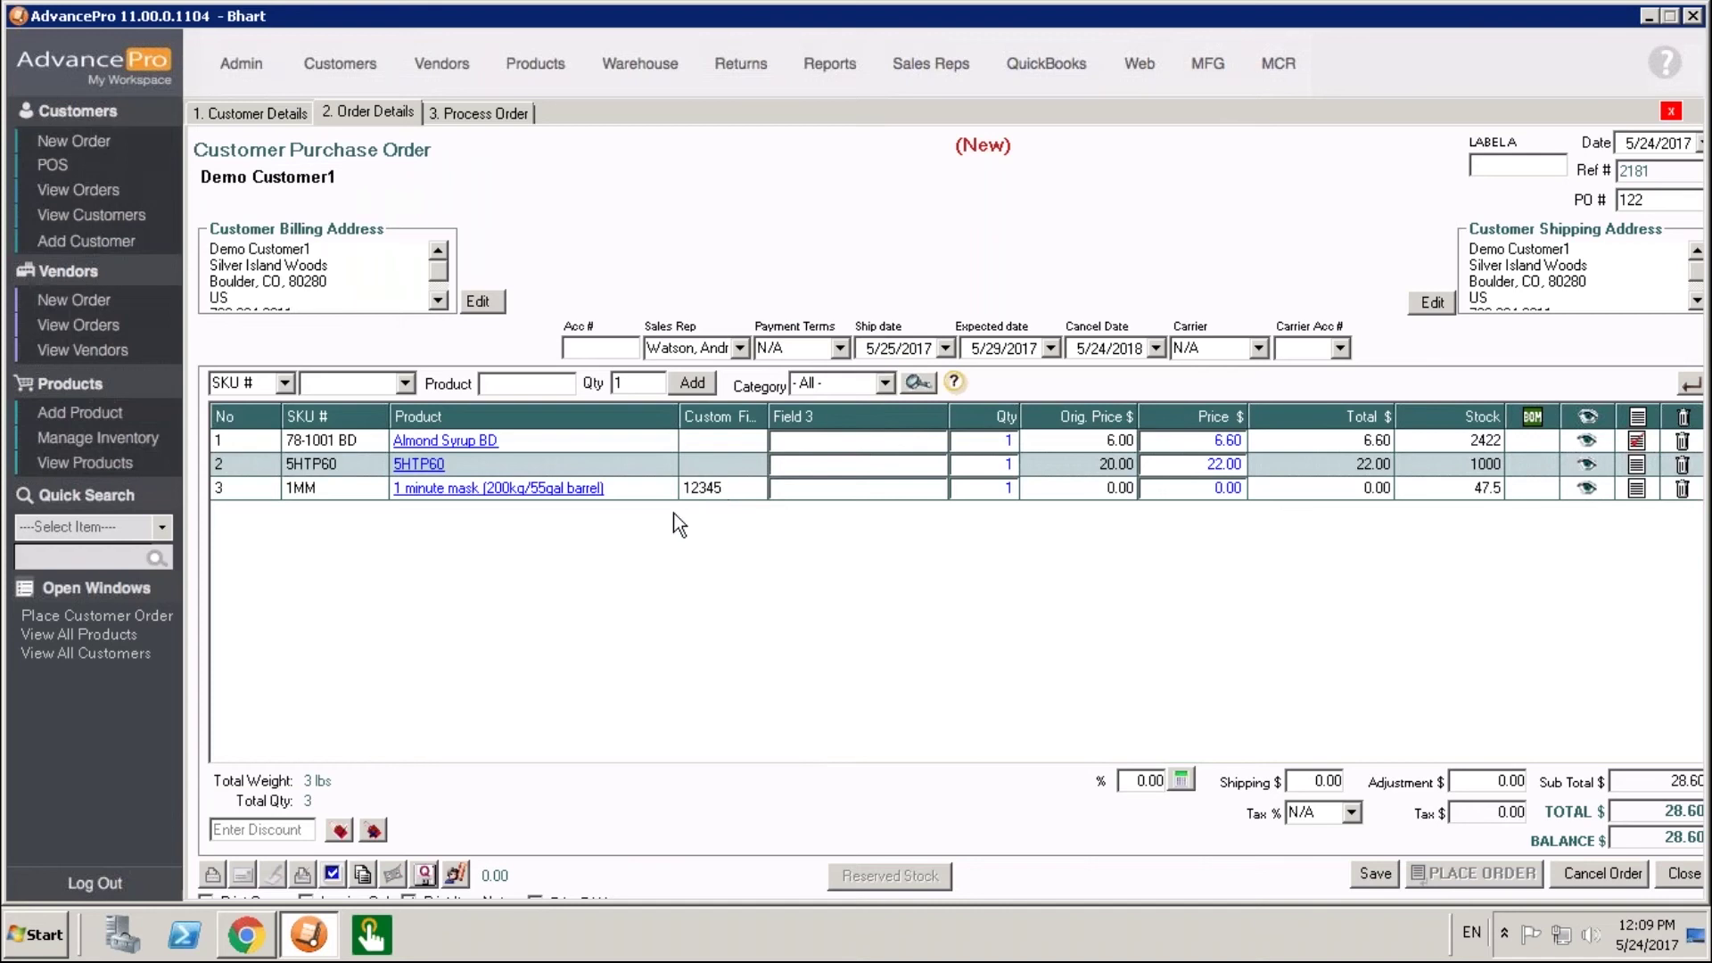
pyautogui.moveTo(768, 412); pyautogui.dragTo(817, 414)
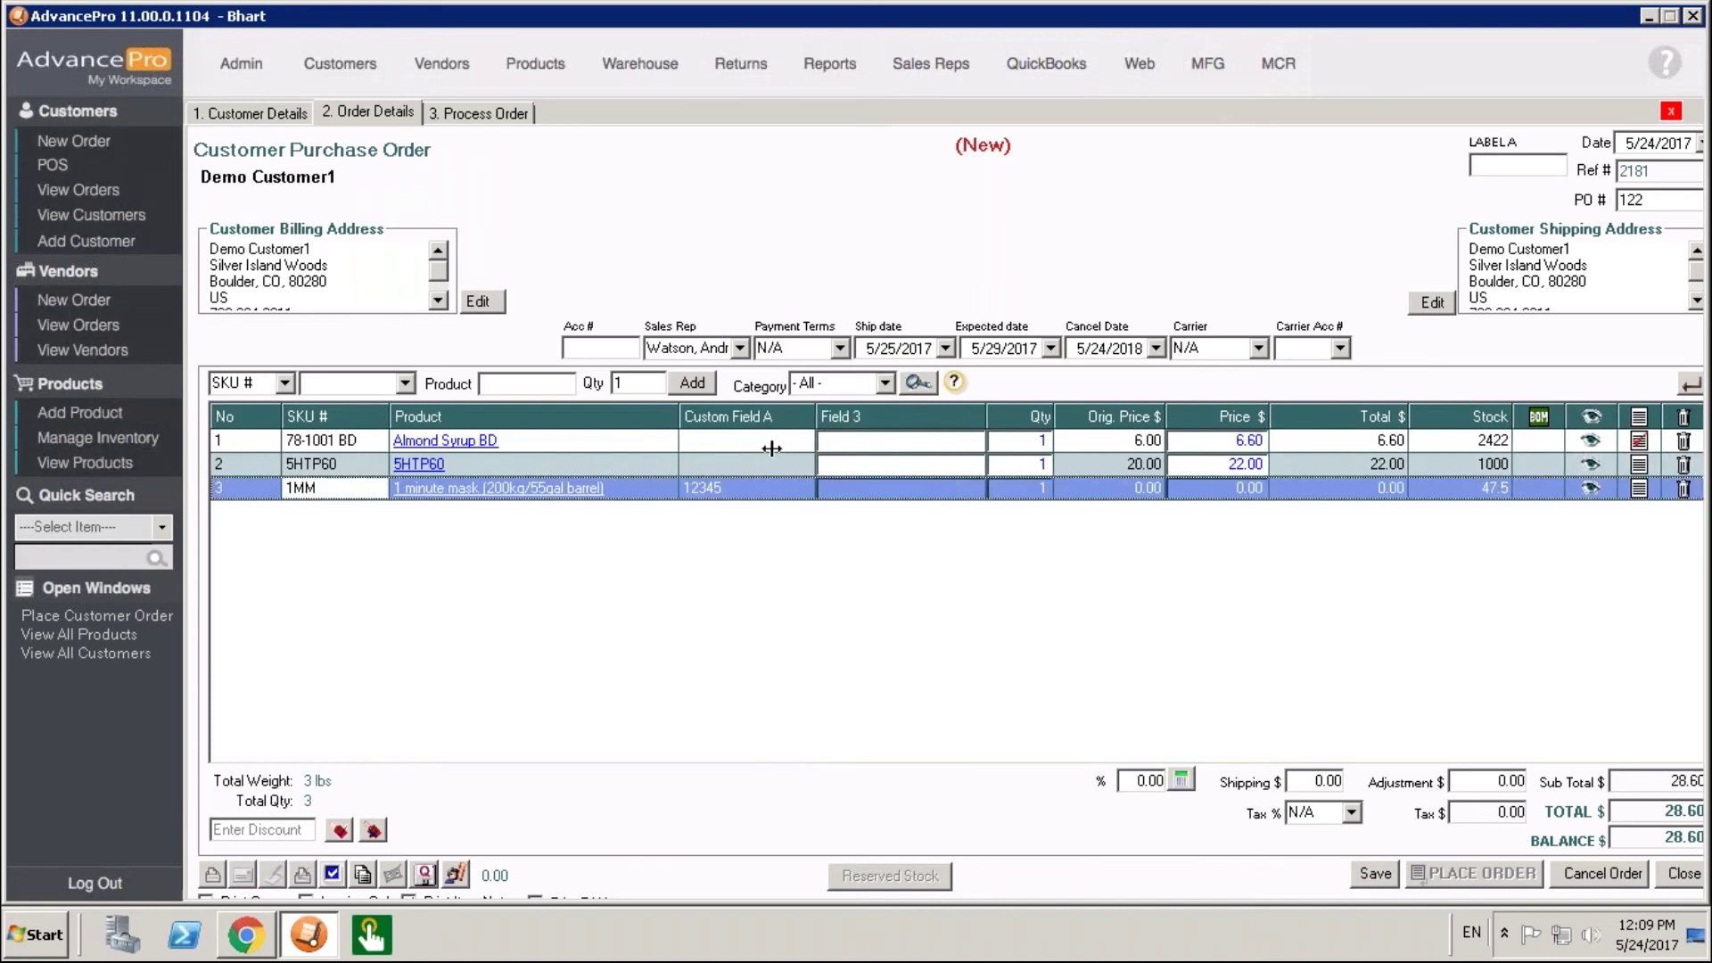
pyautogui.click(720, 493)
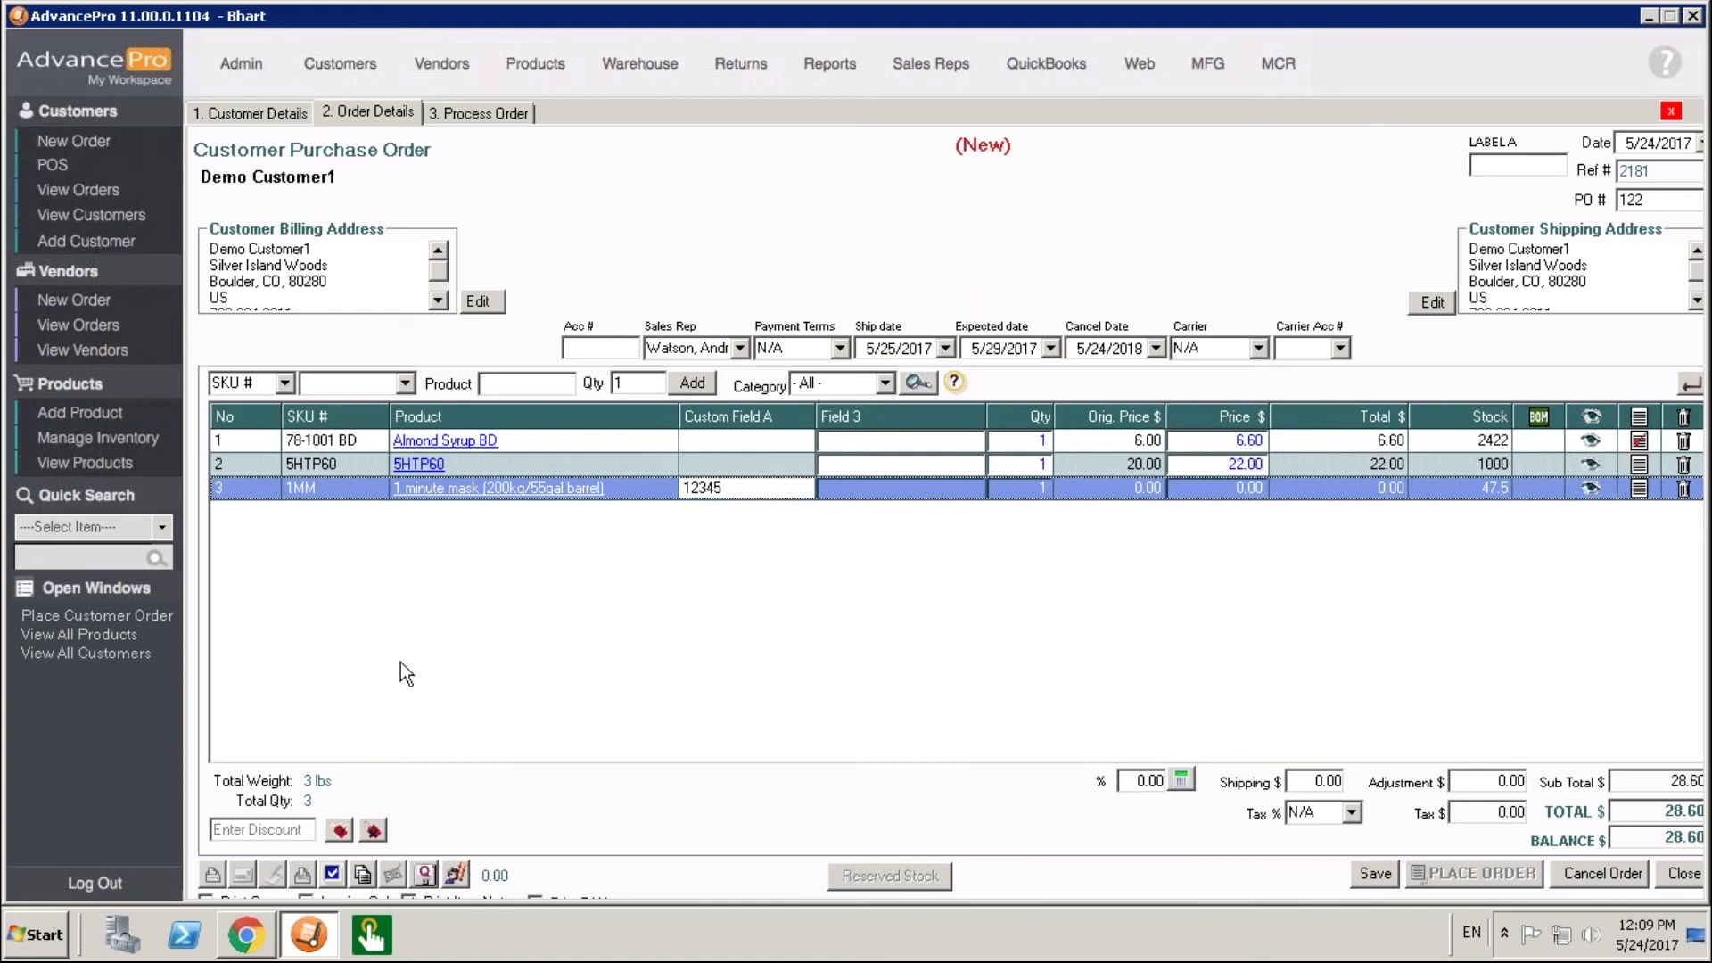
# Enter "Description" in Field 3 of the 1 minute mask line and save the order.
pyautogui.click(857, 446)
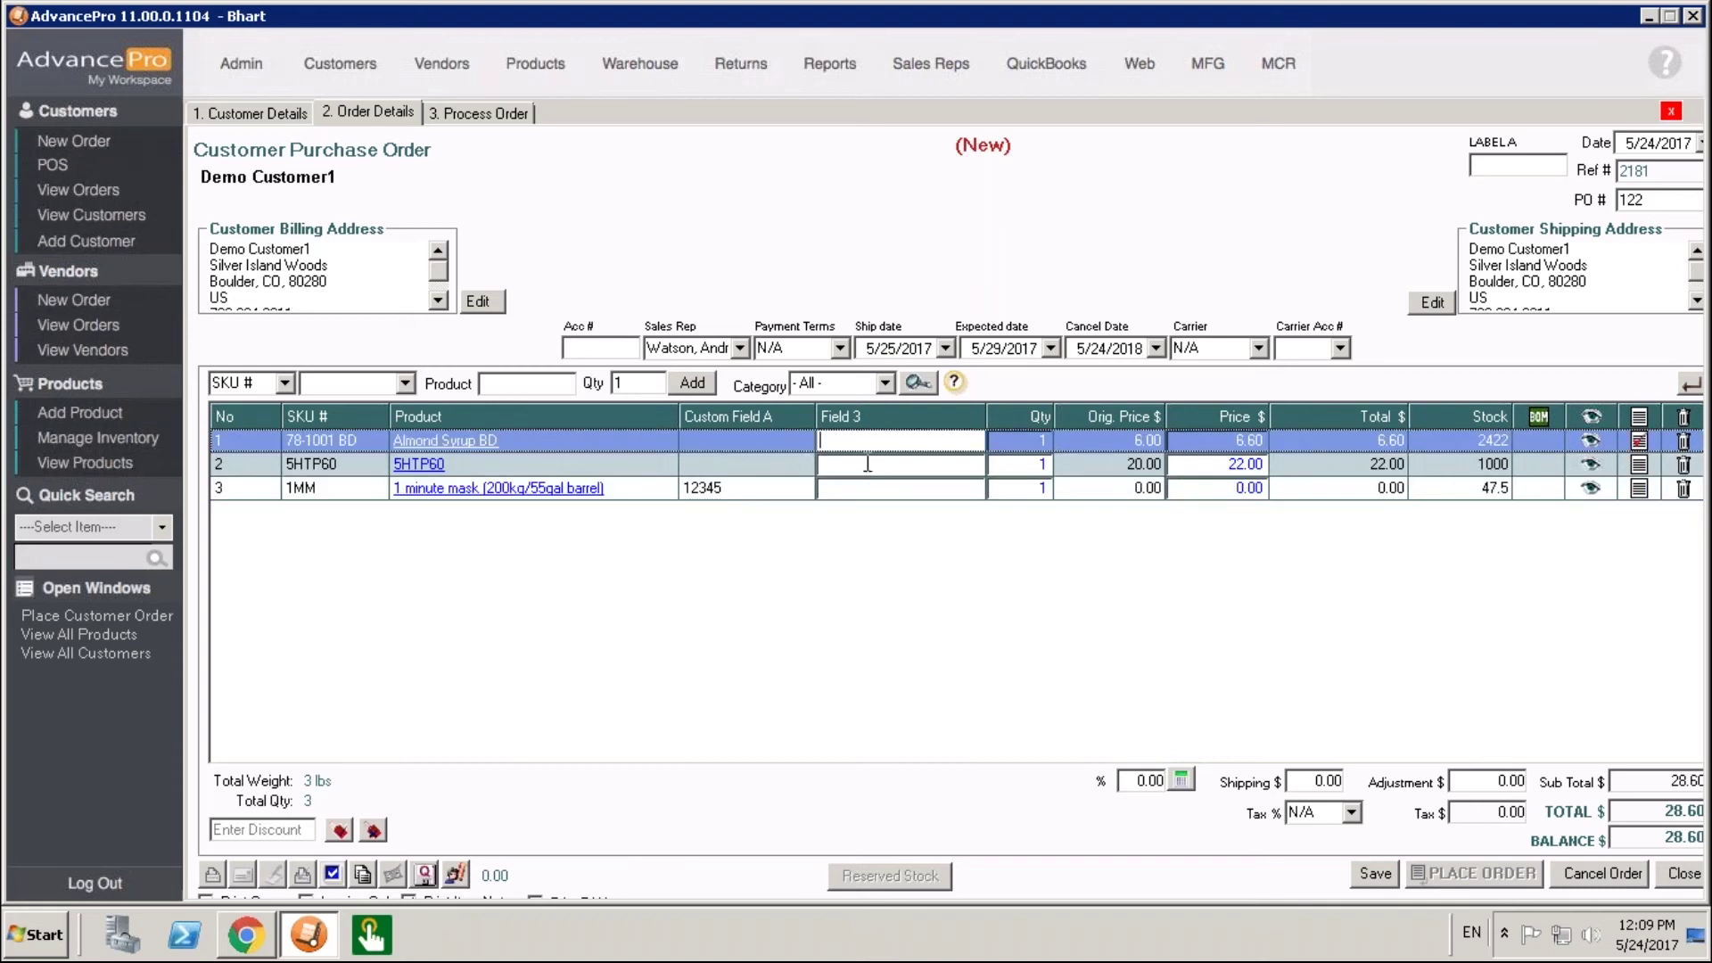
pyautogui.click(866, 464)
pyautogui.click(854, 493)
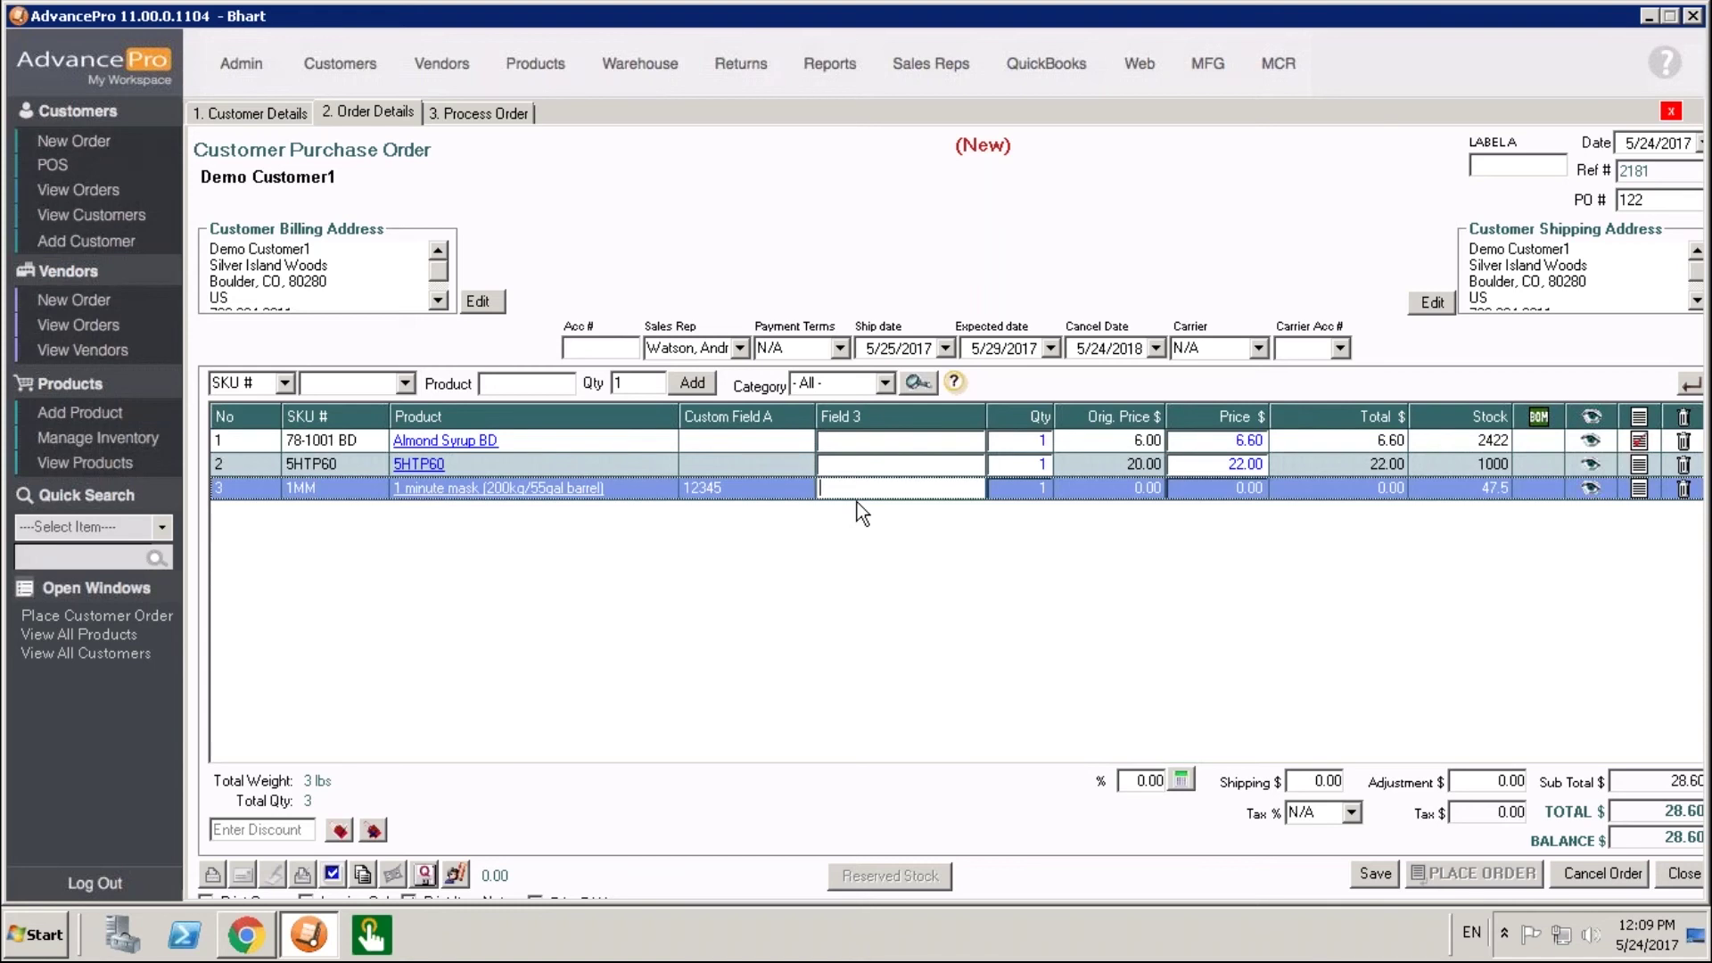
pyautogui.write('Description')
pyautogui.click(1375, 874)
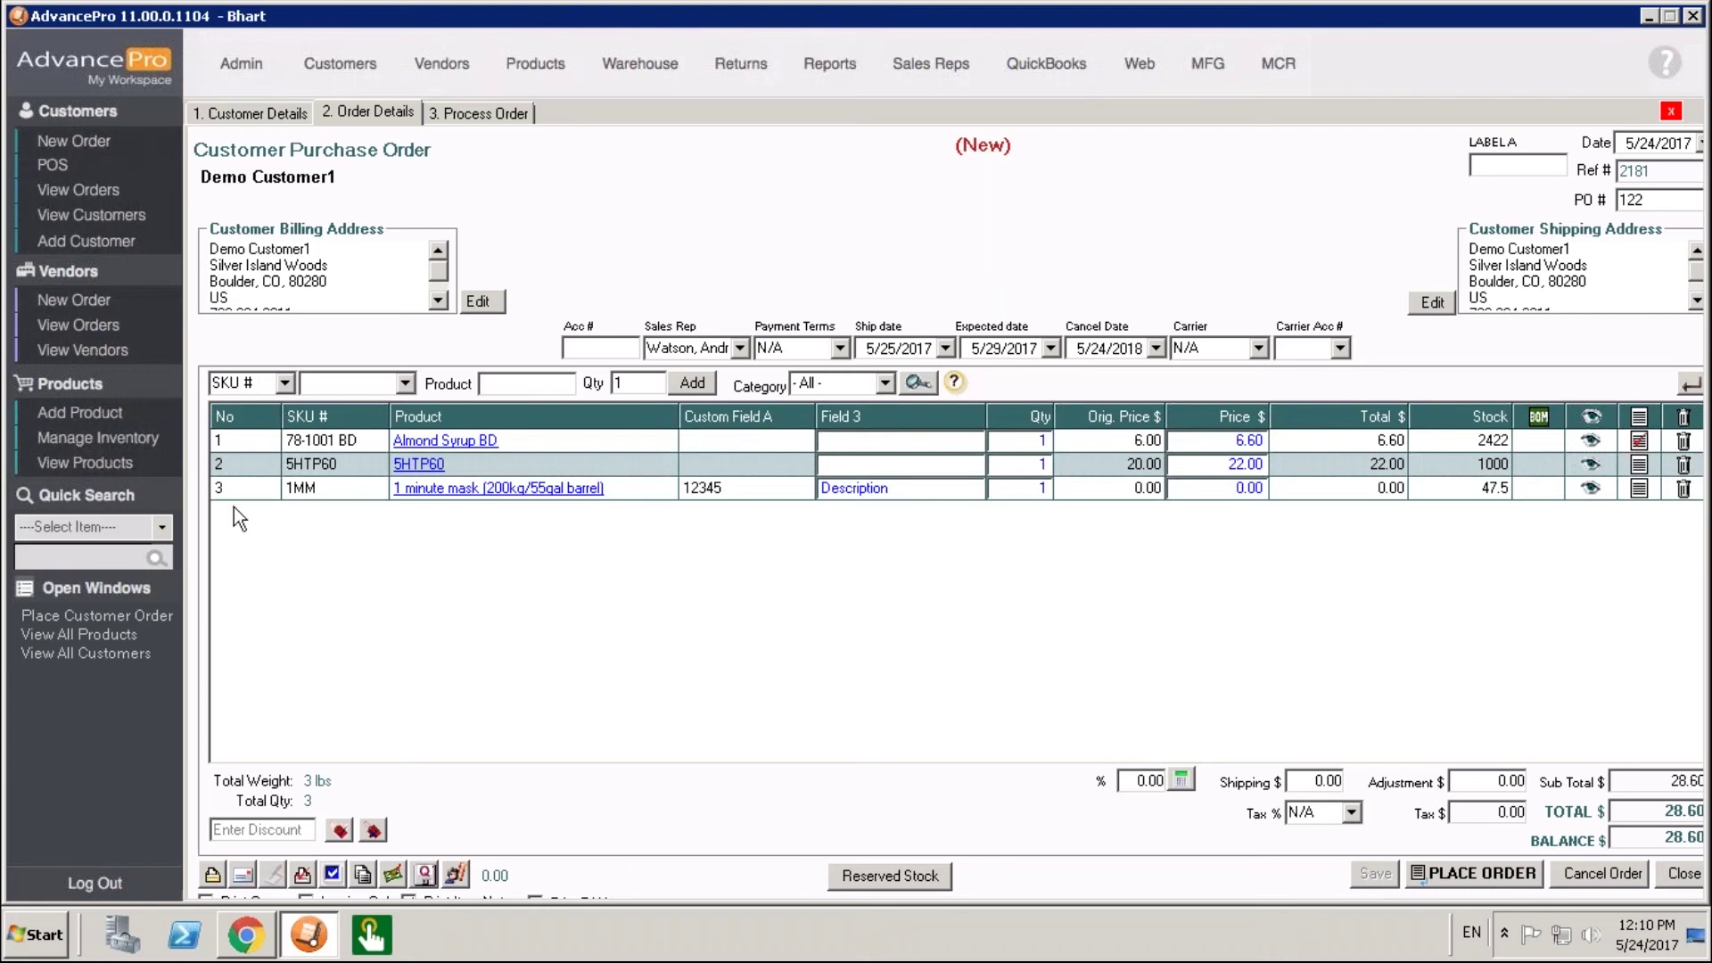
# Switch to Chrome to review the Custom Fields slide and return to AdvancePro.
pyautogui.click(272, 952)
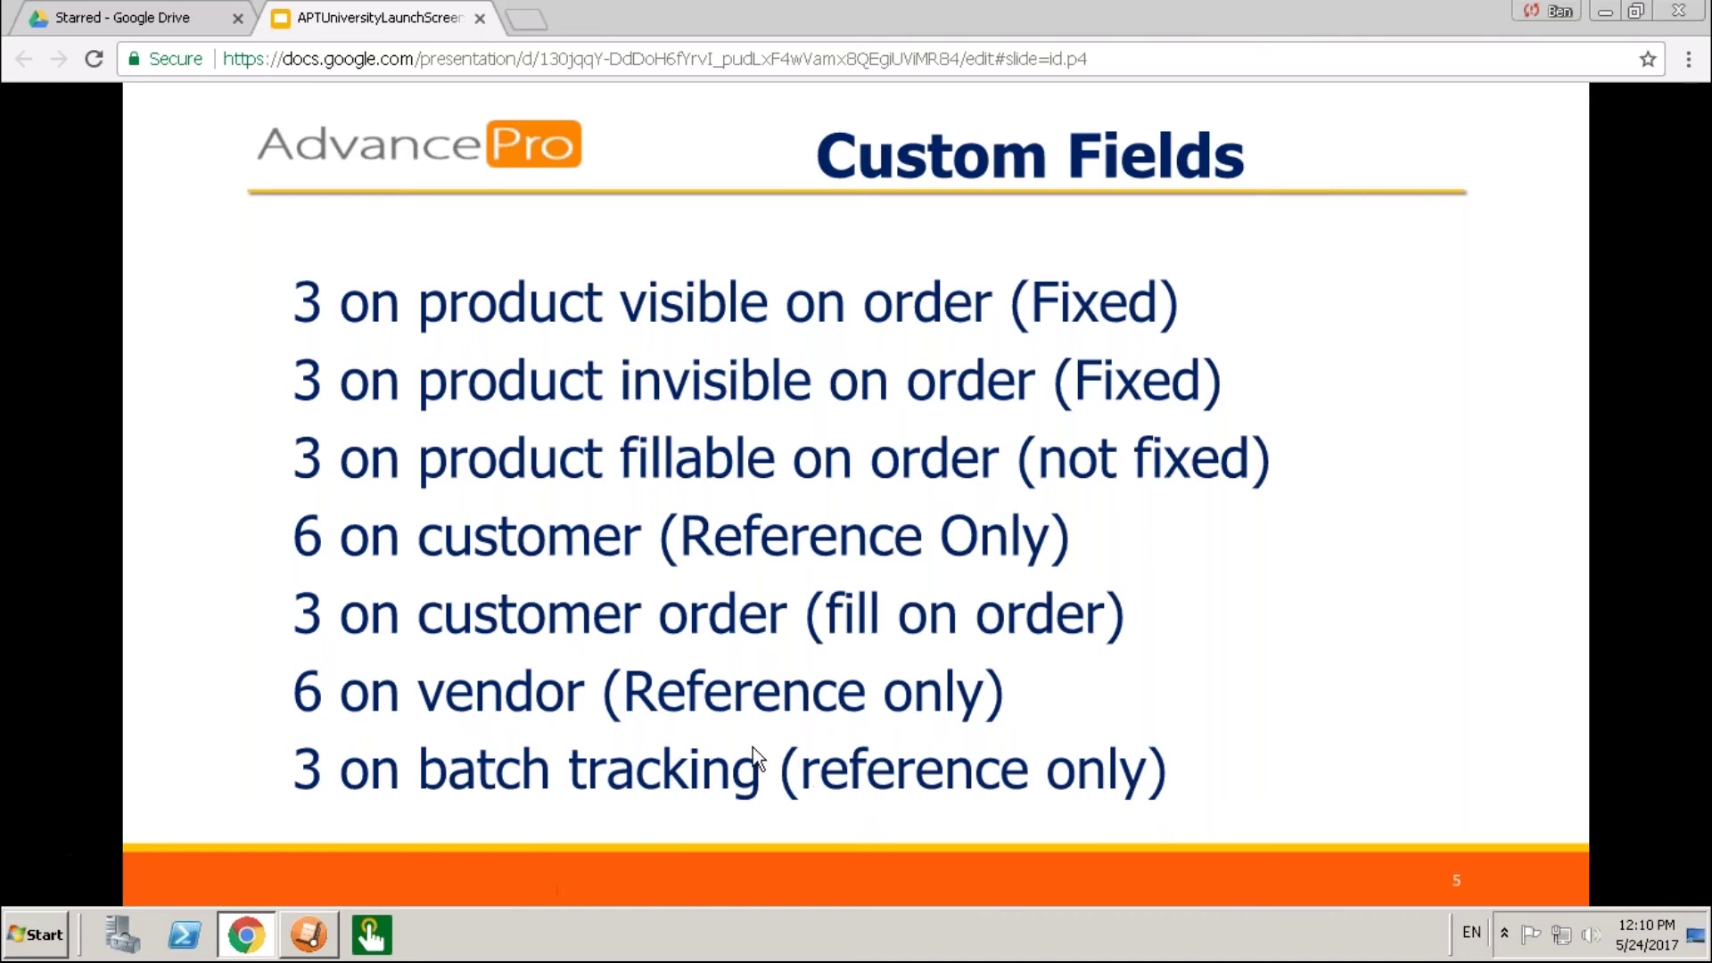
pyautogui.click(308, 935)
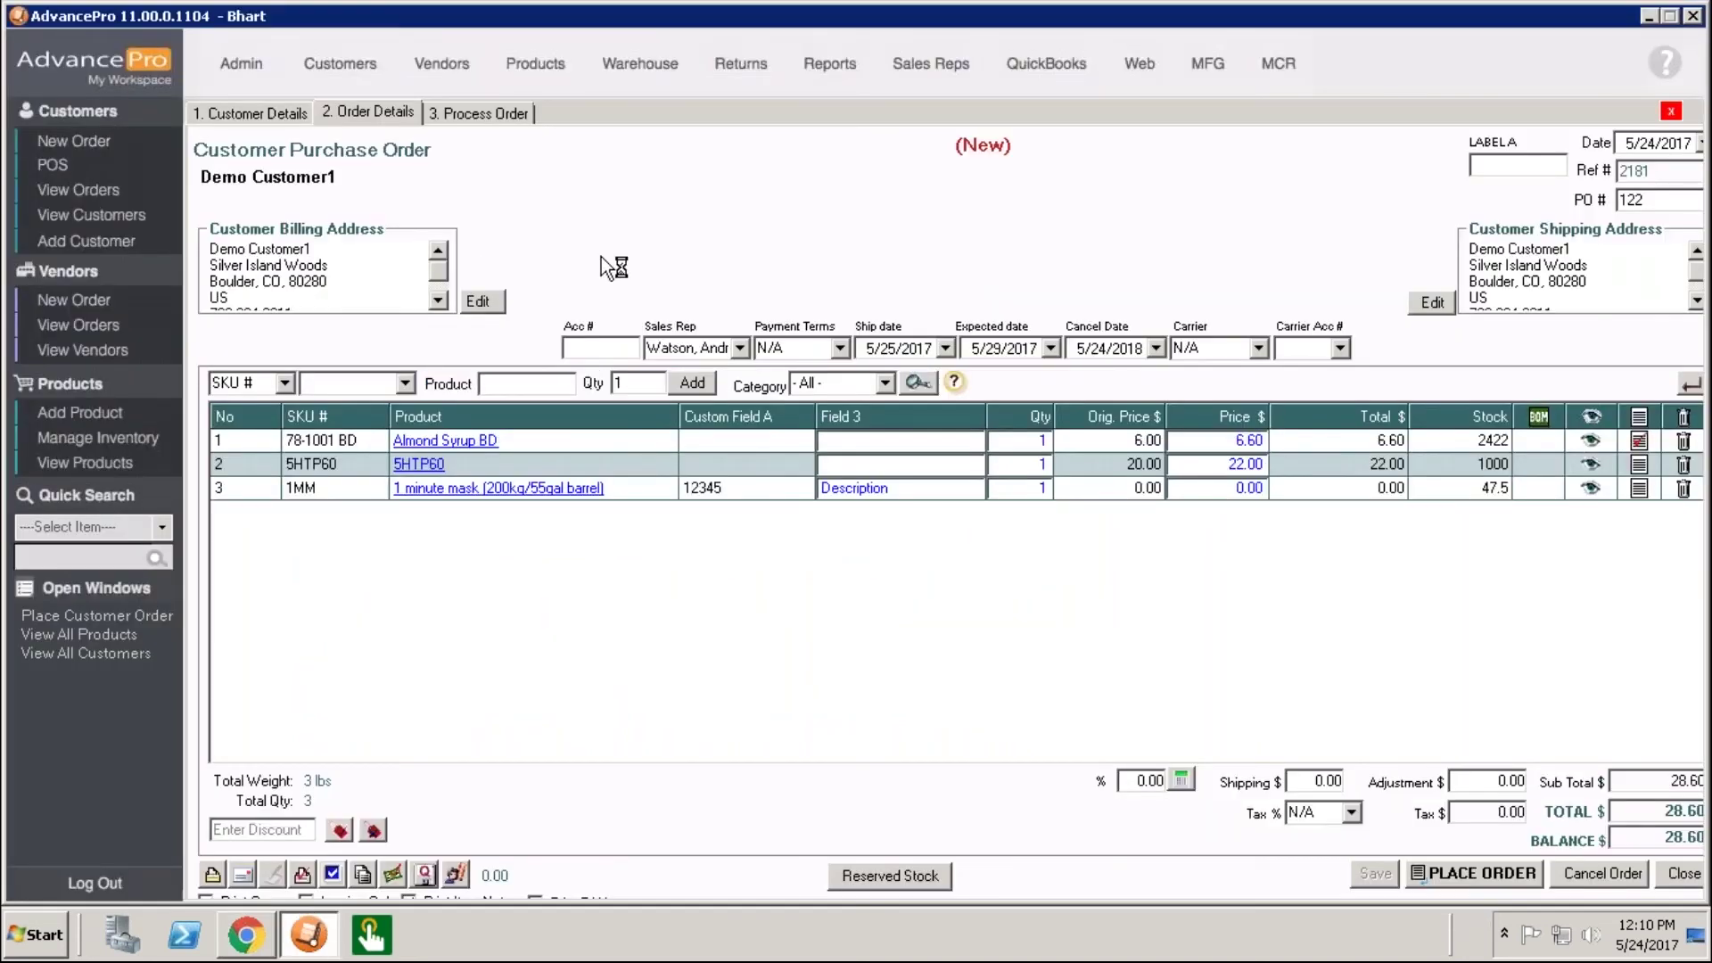
# Examine the site settings' custom fields for products, customers, vendors and customer orders.
pyautogui.click(241, 66)
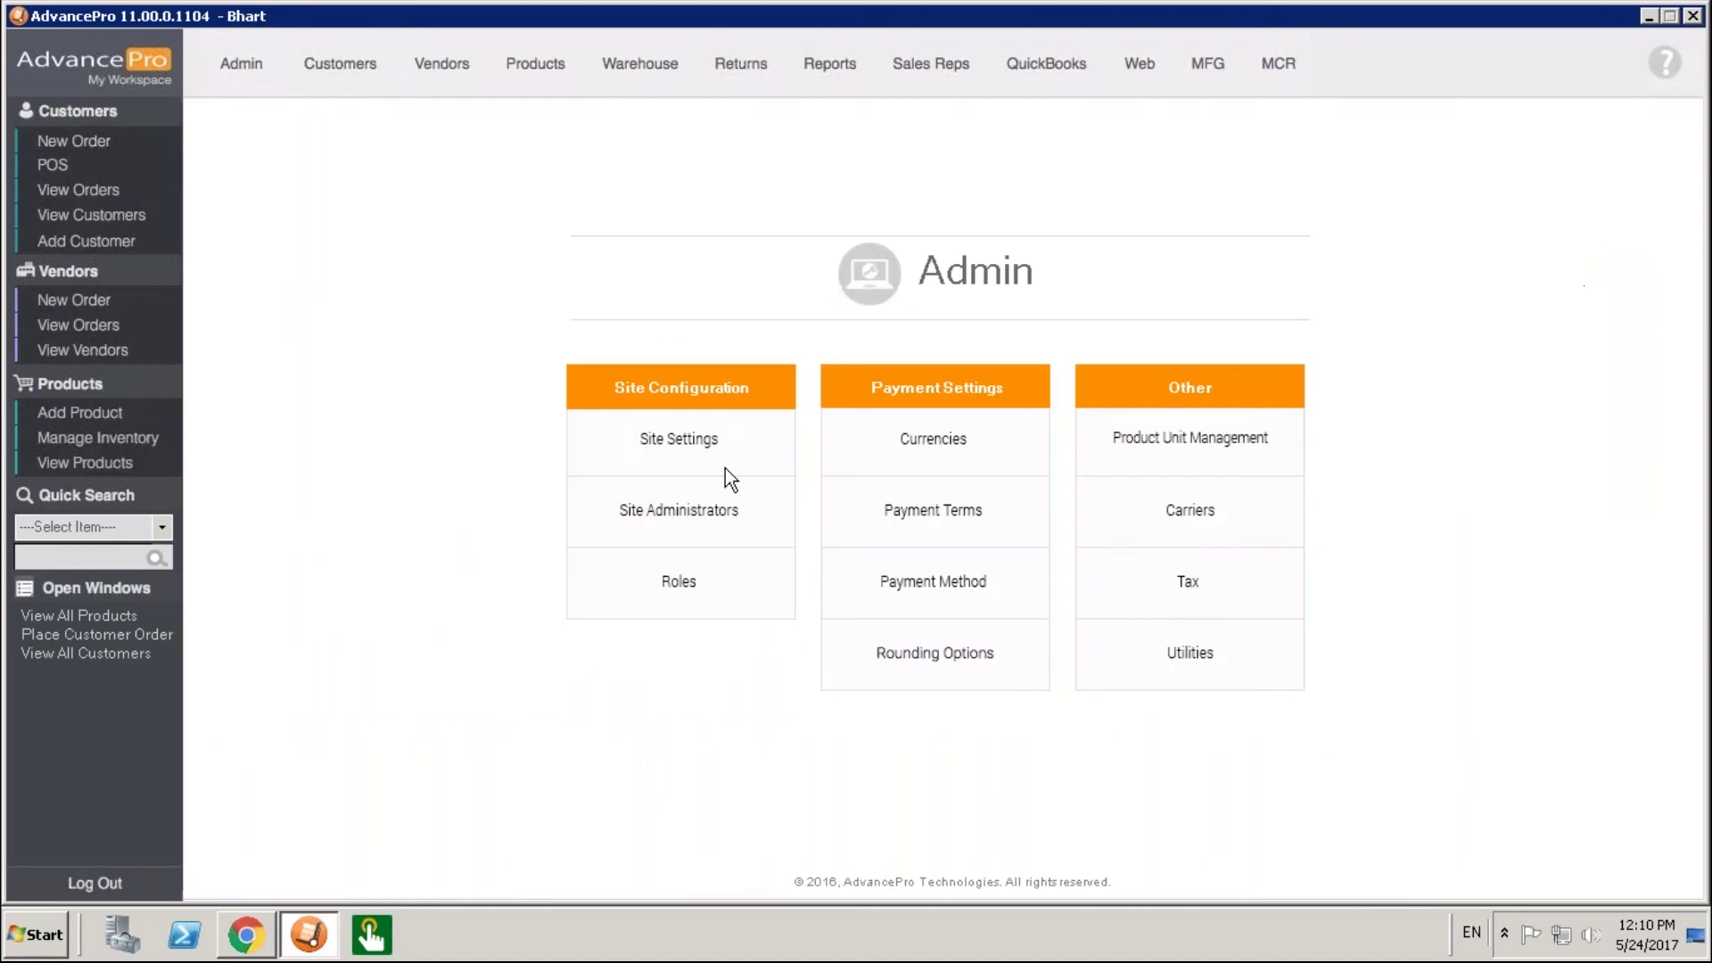
pyautogui.click(724, 458)
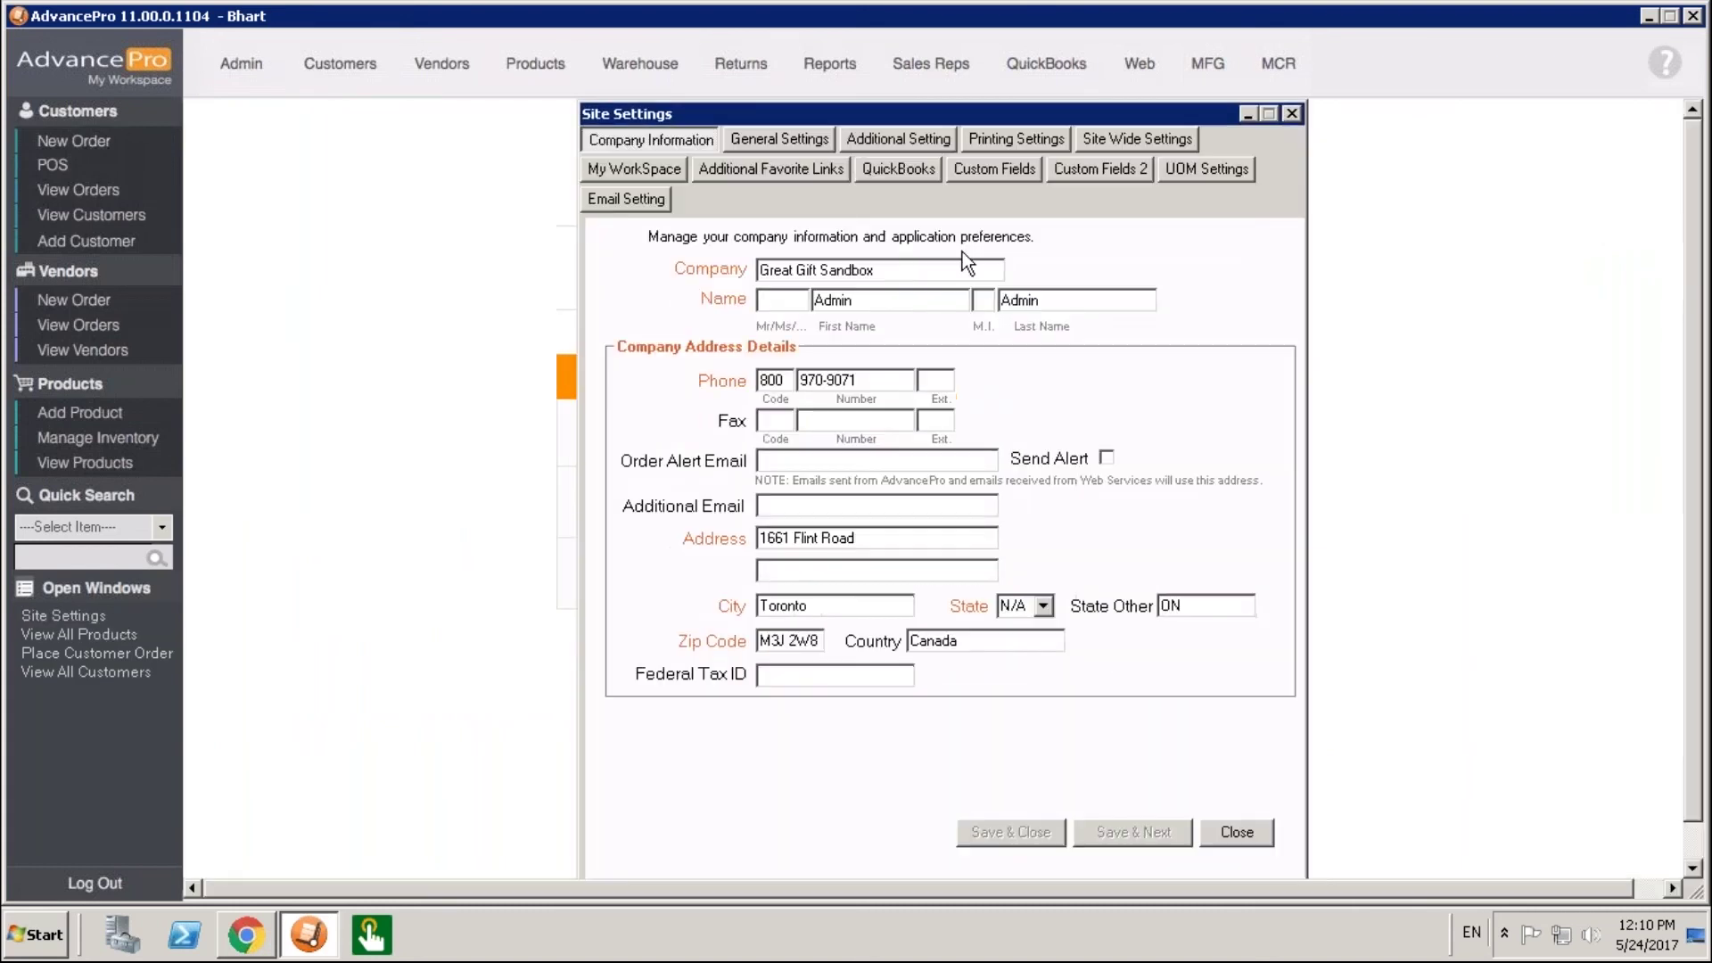
pyautogui.click(1008, 168)
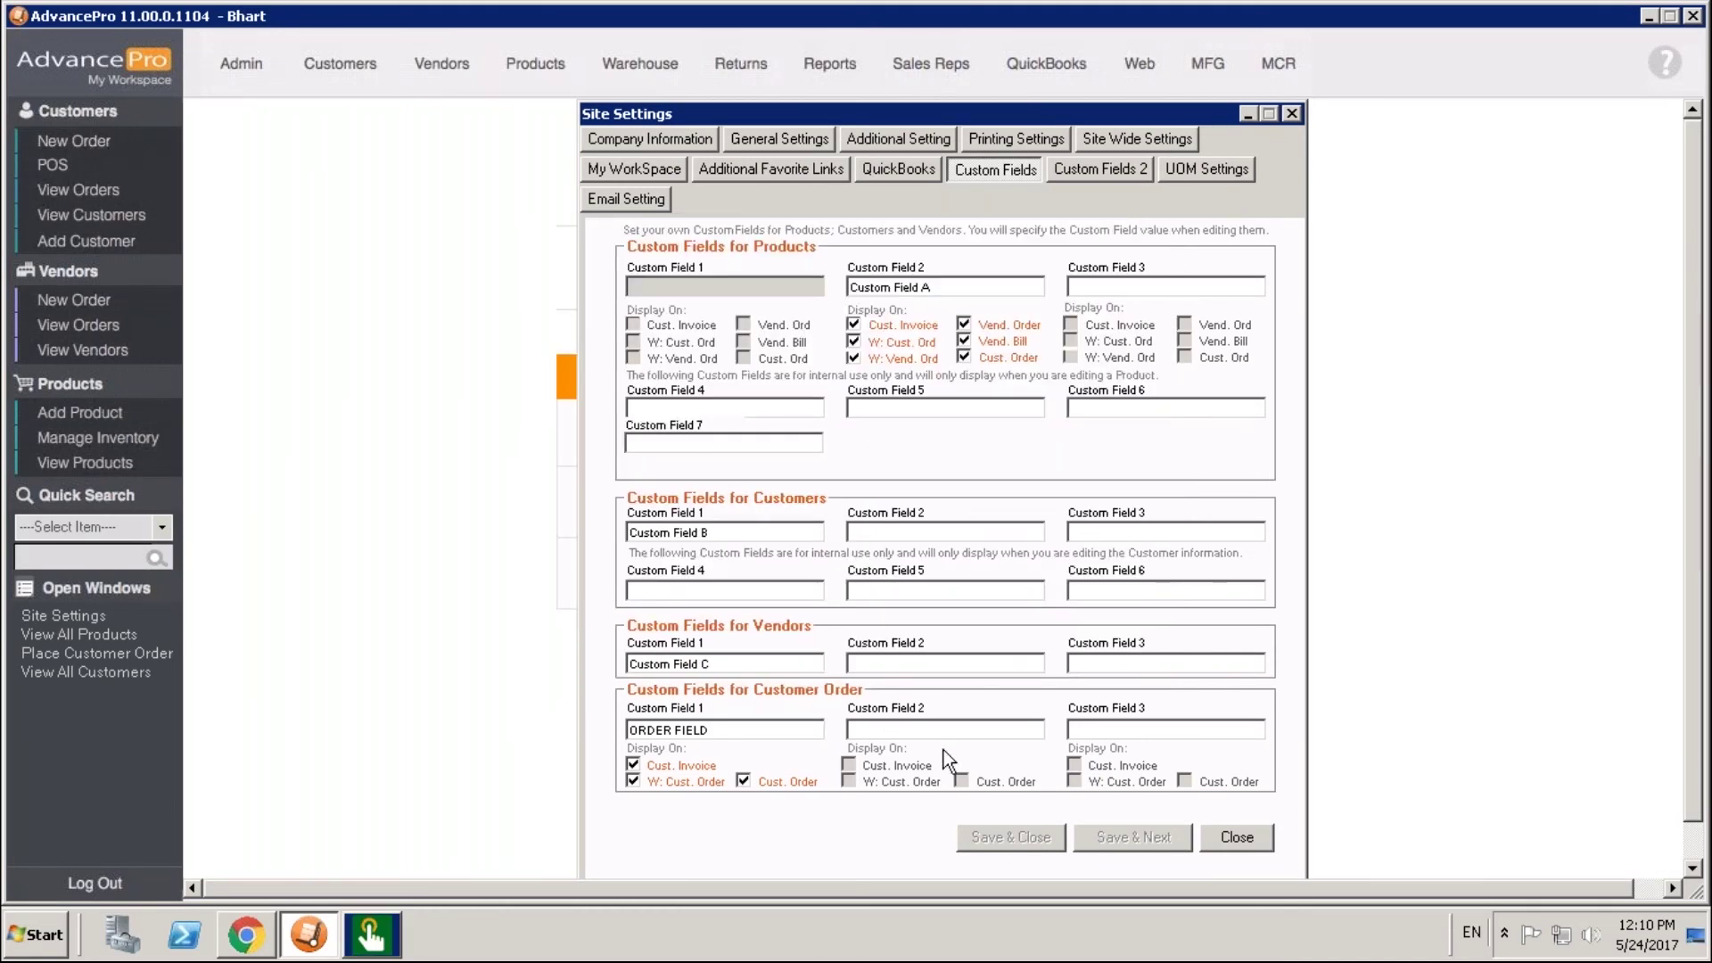
pyautogui.click(1237, 837)
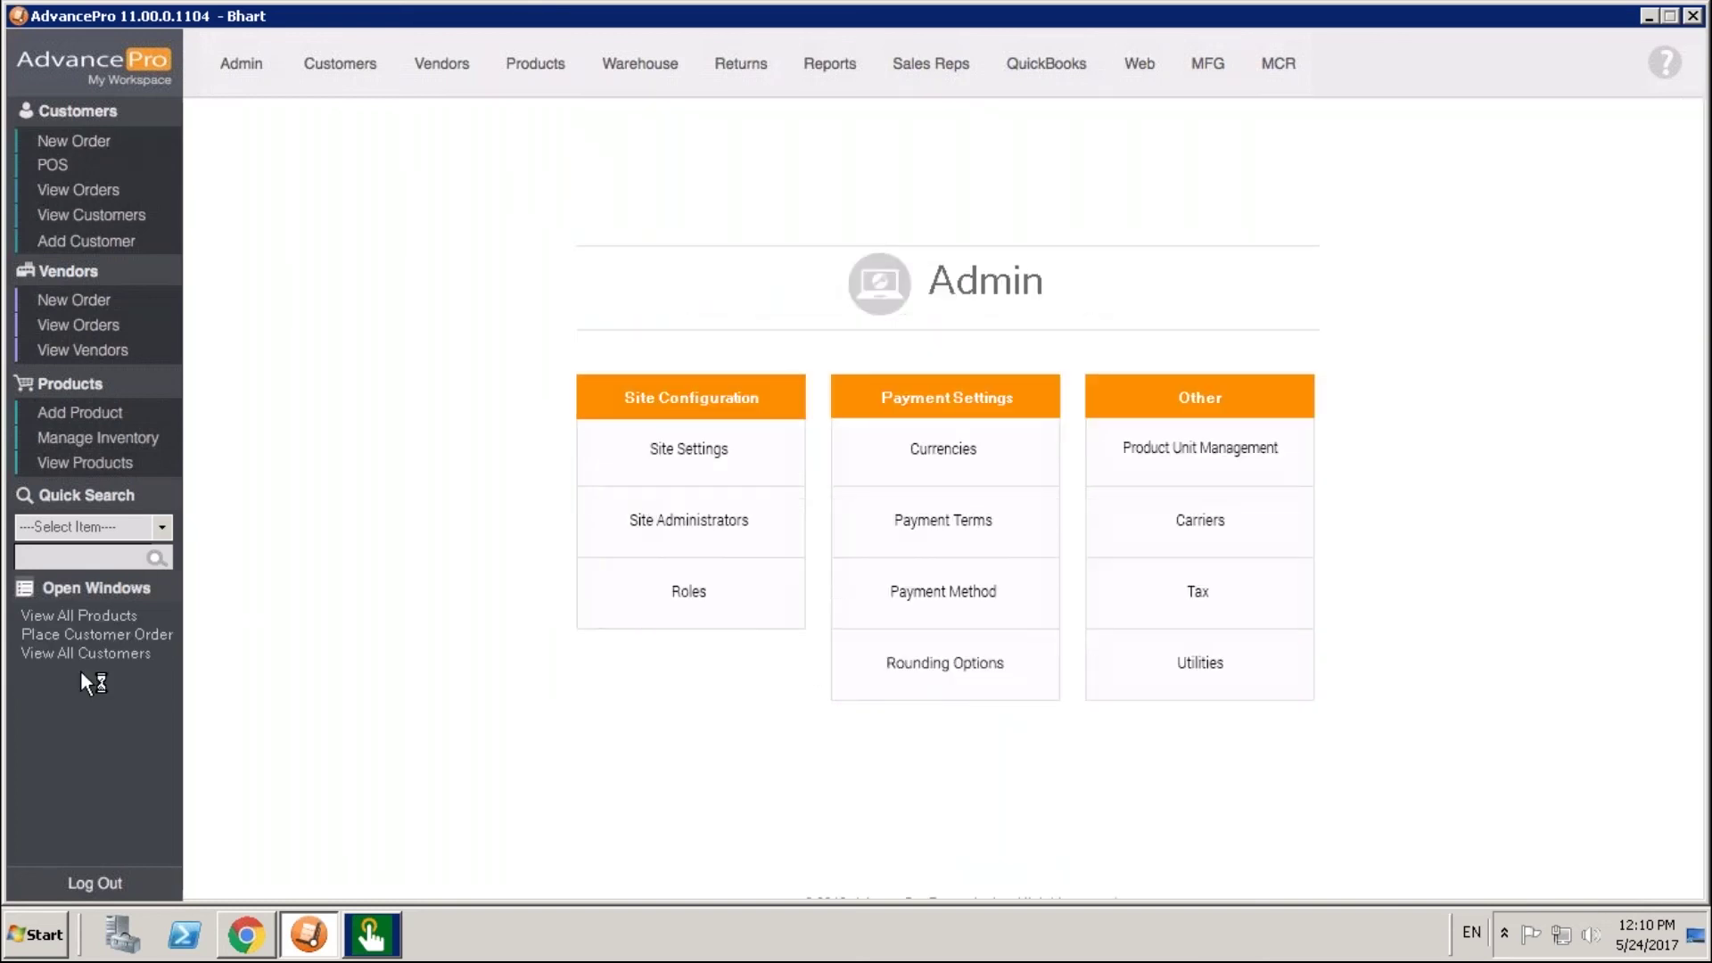
# View the custom fields of the open Demo Customer1 order and close them without an entry.
pyautogui.click(114, 635)
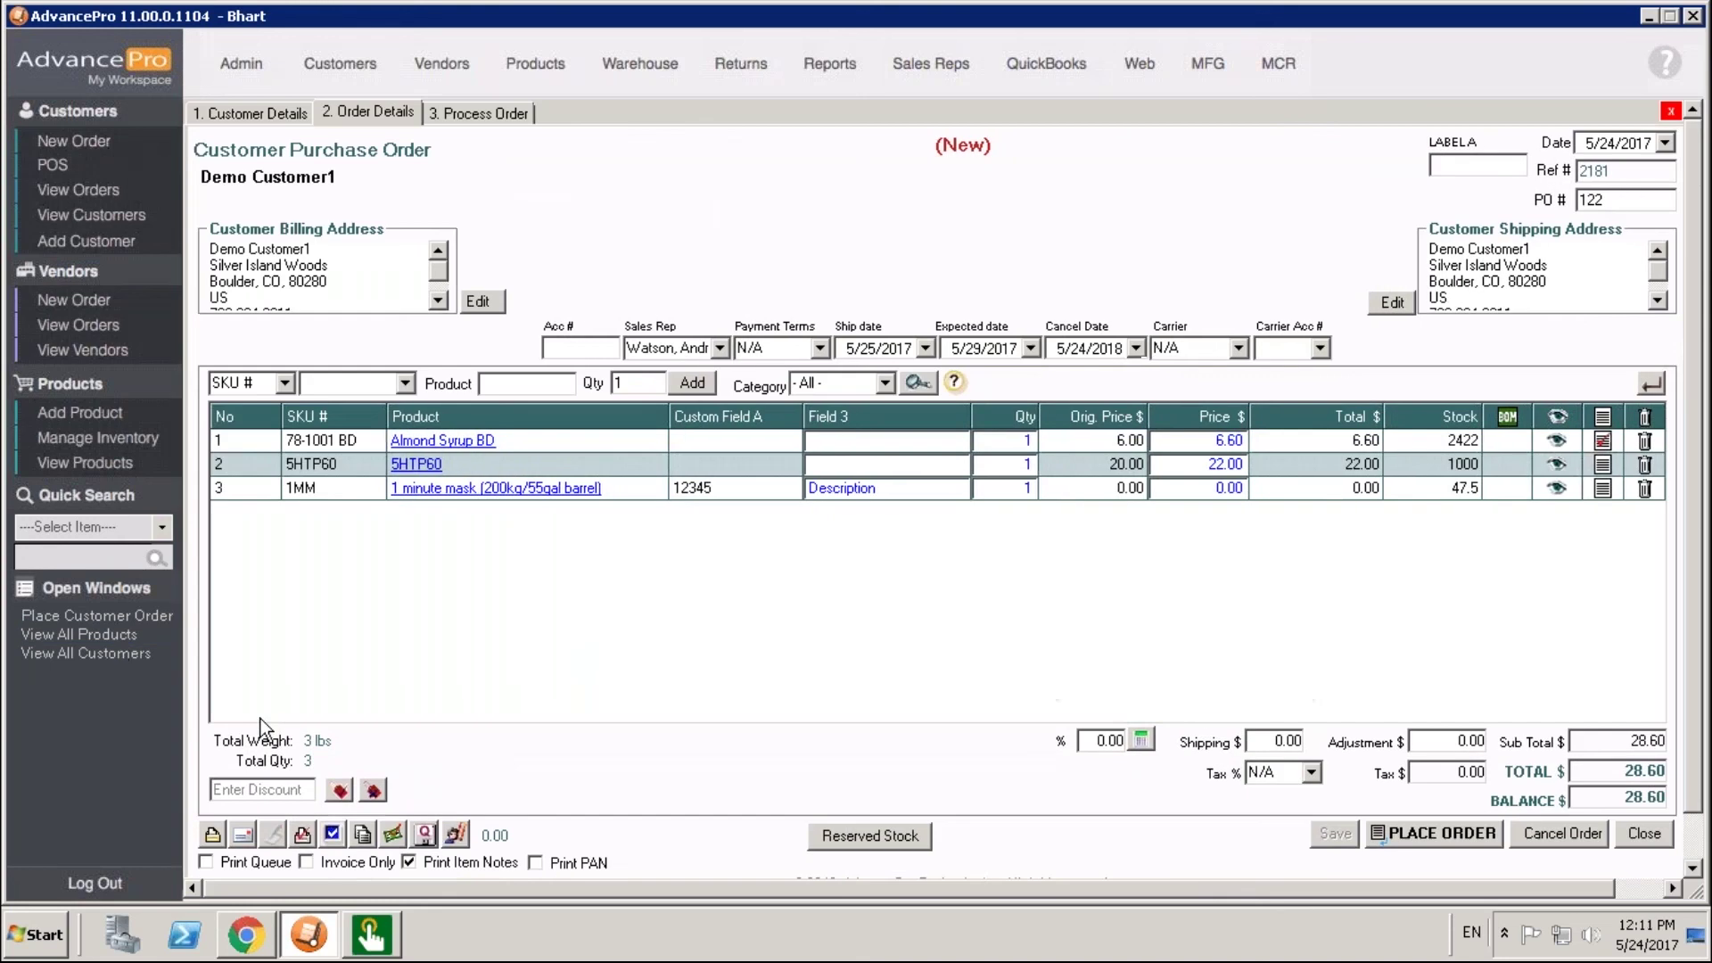
pyautogui.click(332, 835)
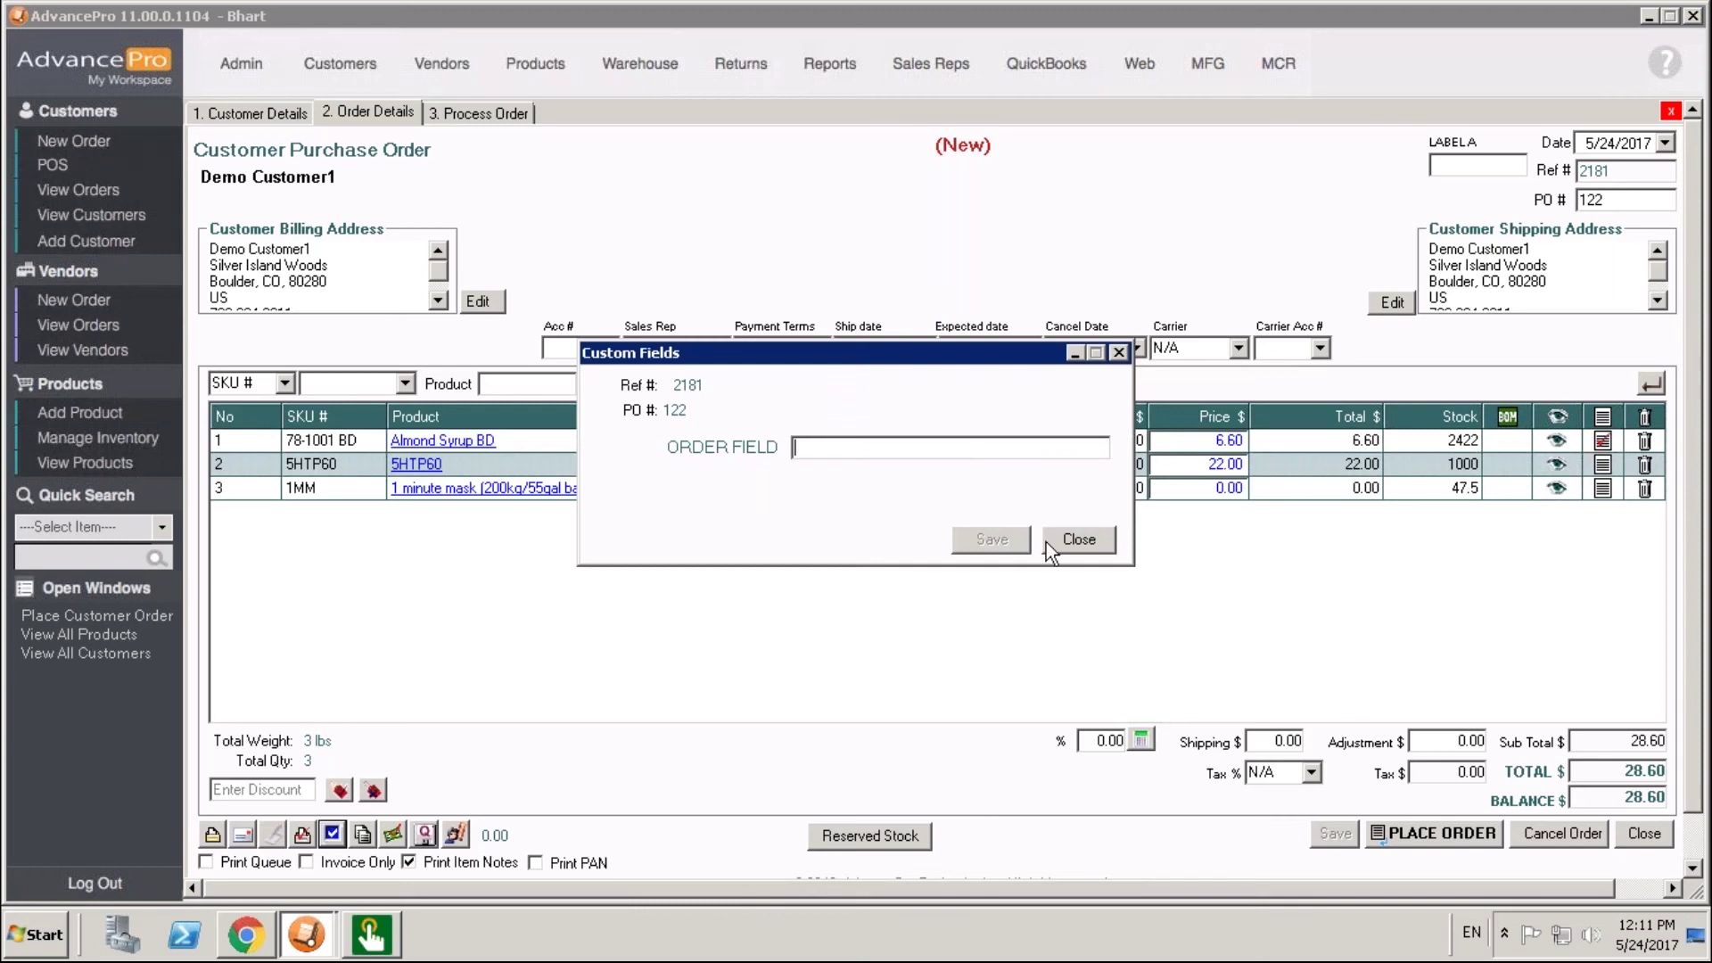
pyautogui.click(1070, 537)
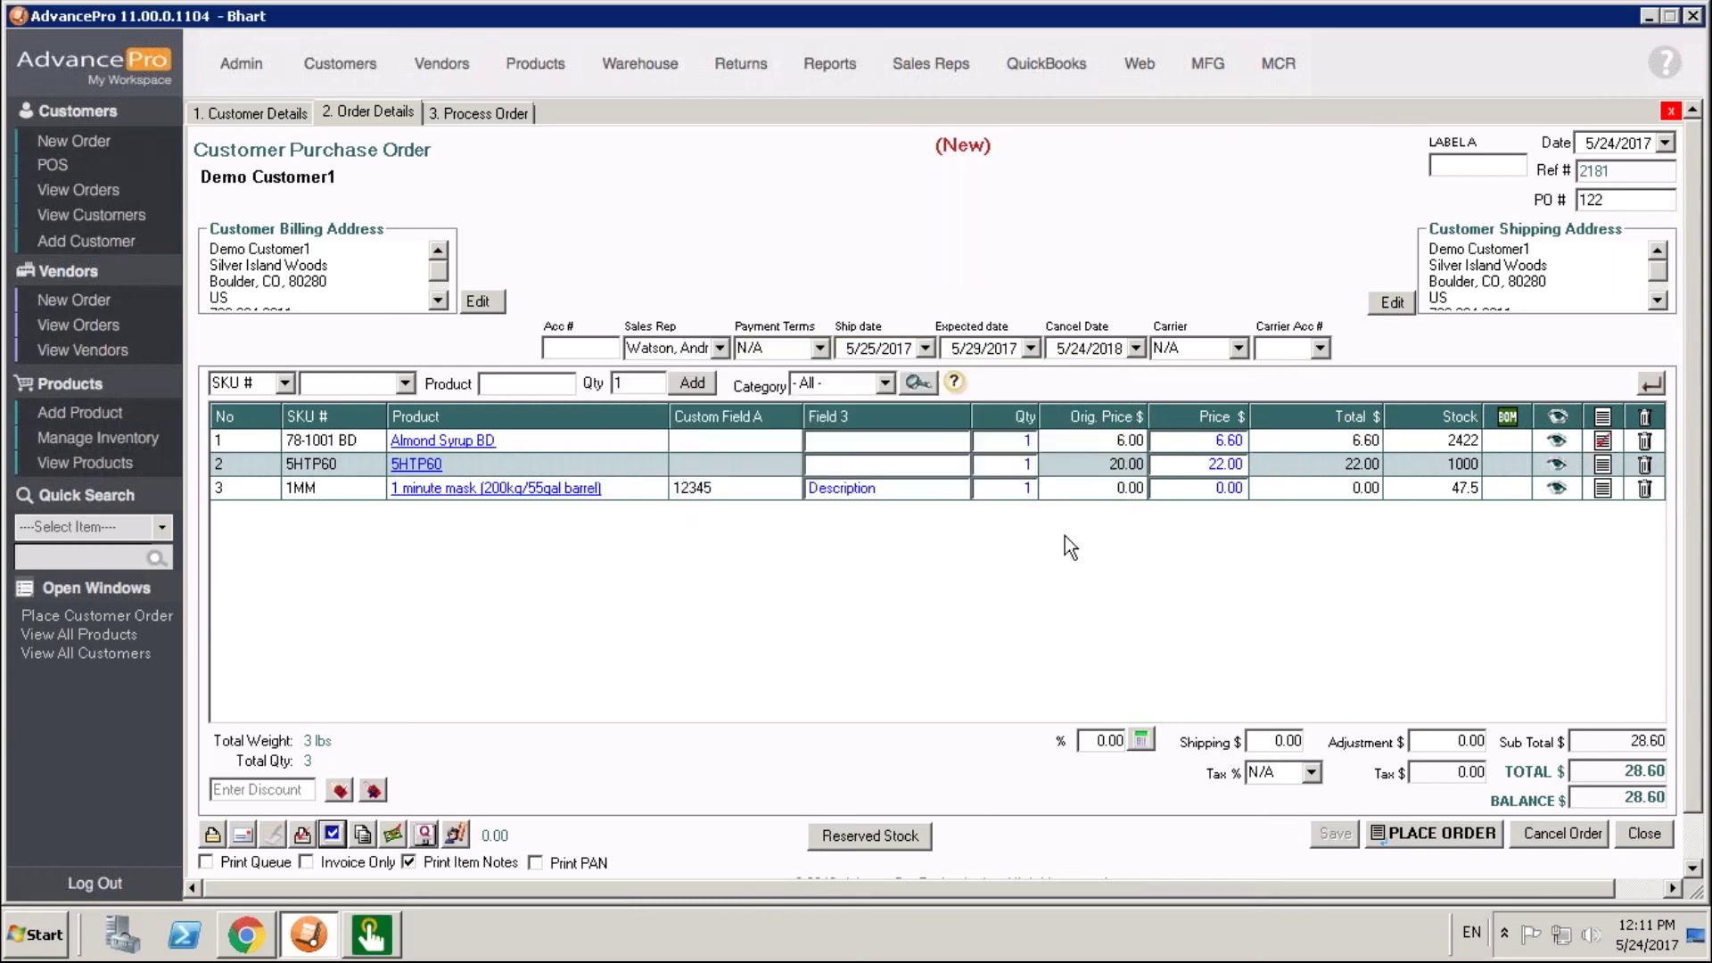
# Examine the three batch number custom fields in the Lot/Serial # settings of the admin utilities.
pyautogui.click(251, 78)
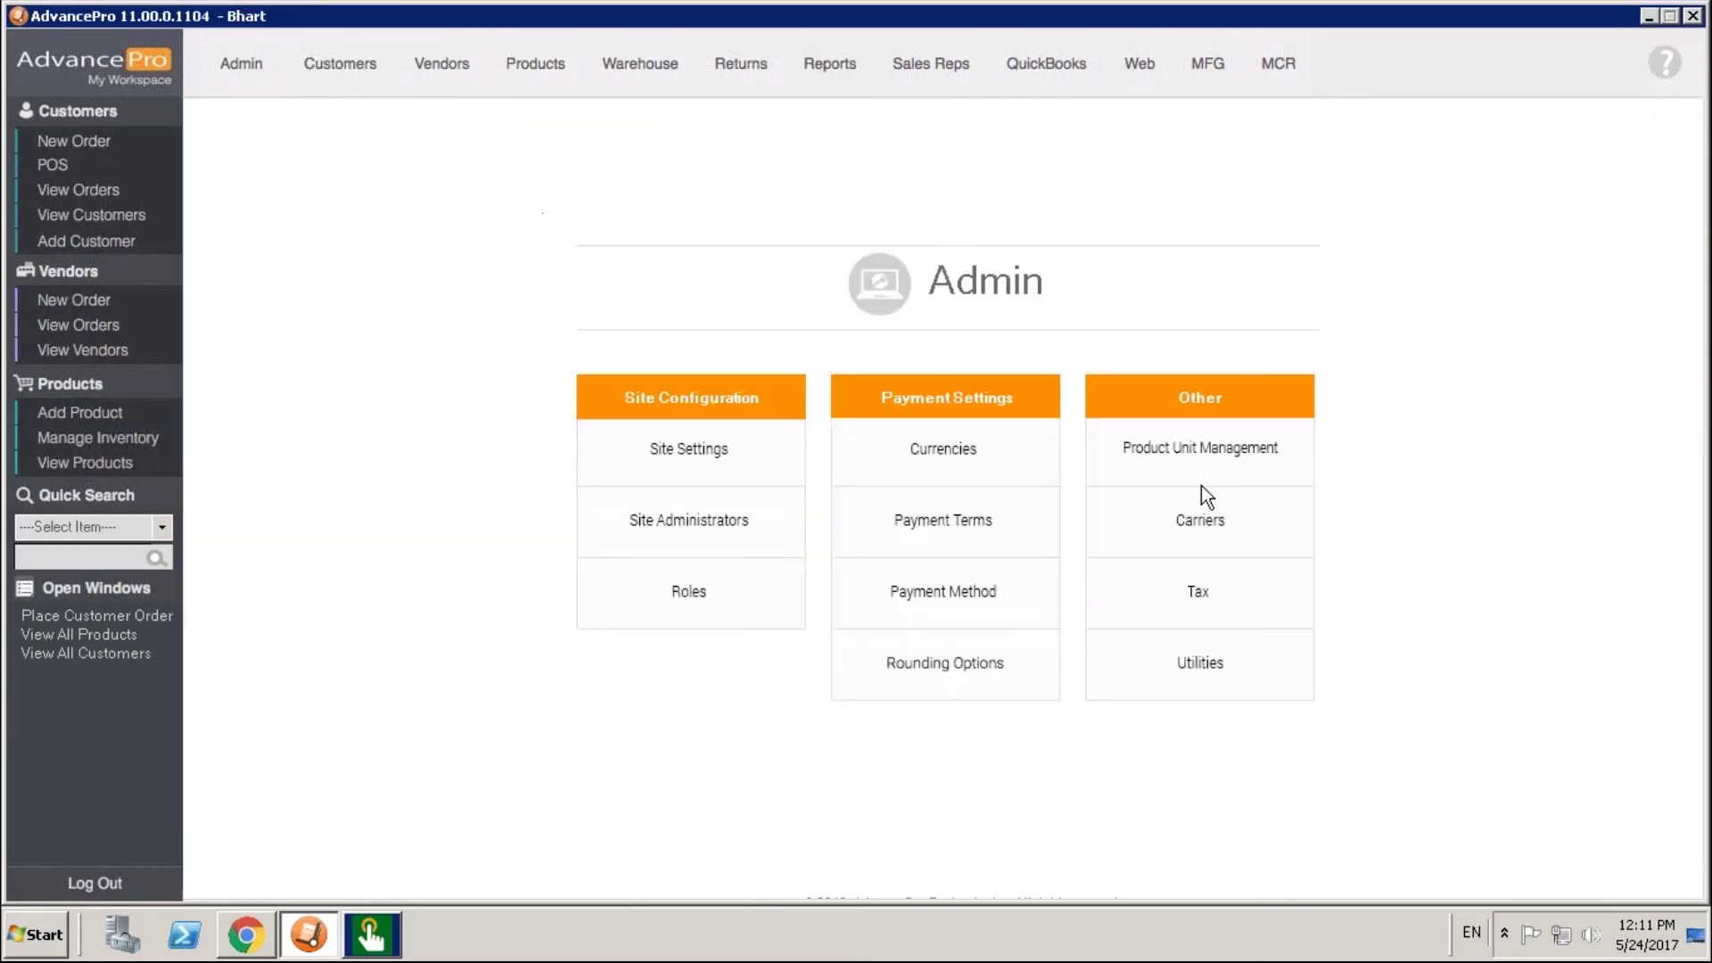
pyautogui.click(1193, 671)
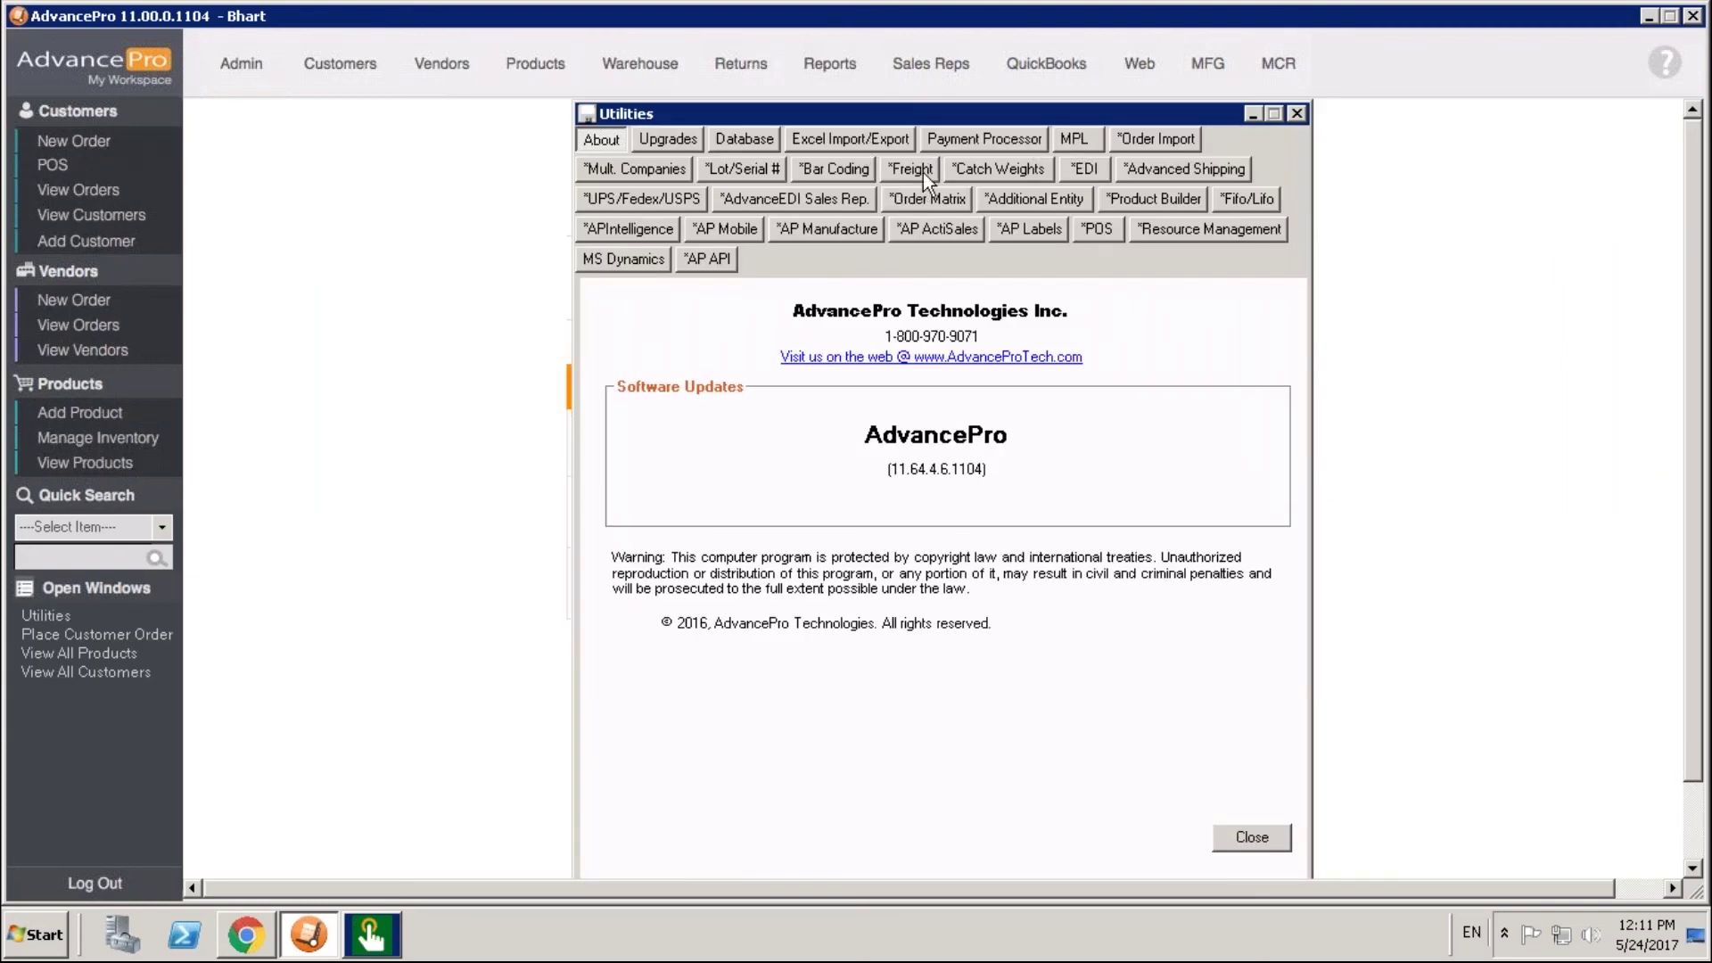
pyautogui.click(767, 176)
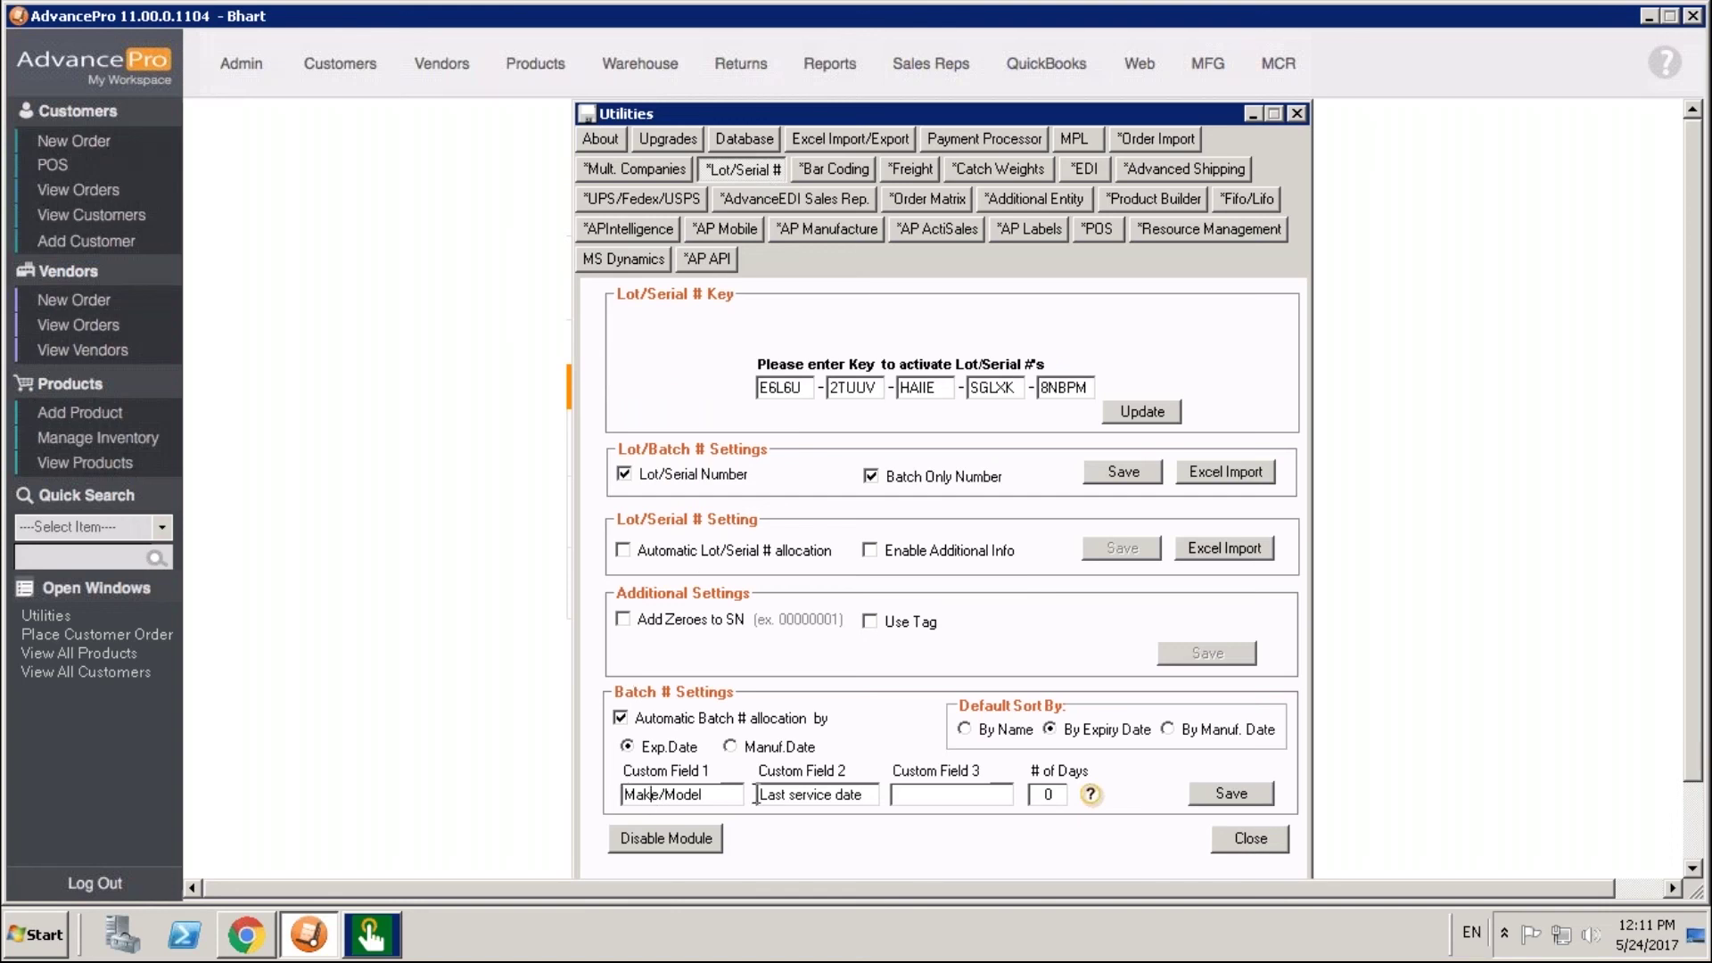
pyautogui.click(804, 794)
pyautogui.click(931, 794)
pyautogui.click(1298, 115)
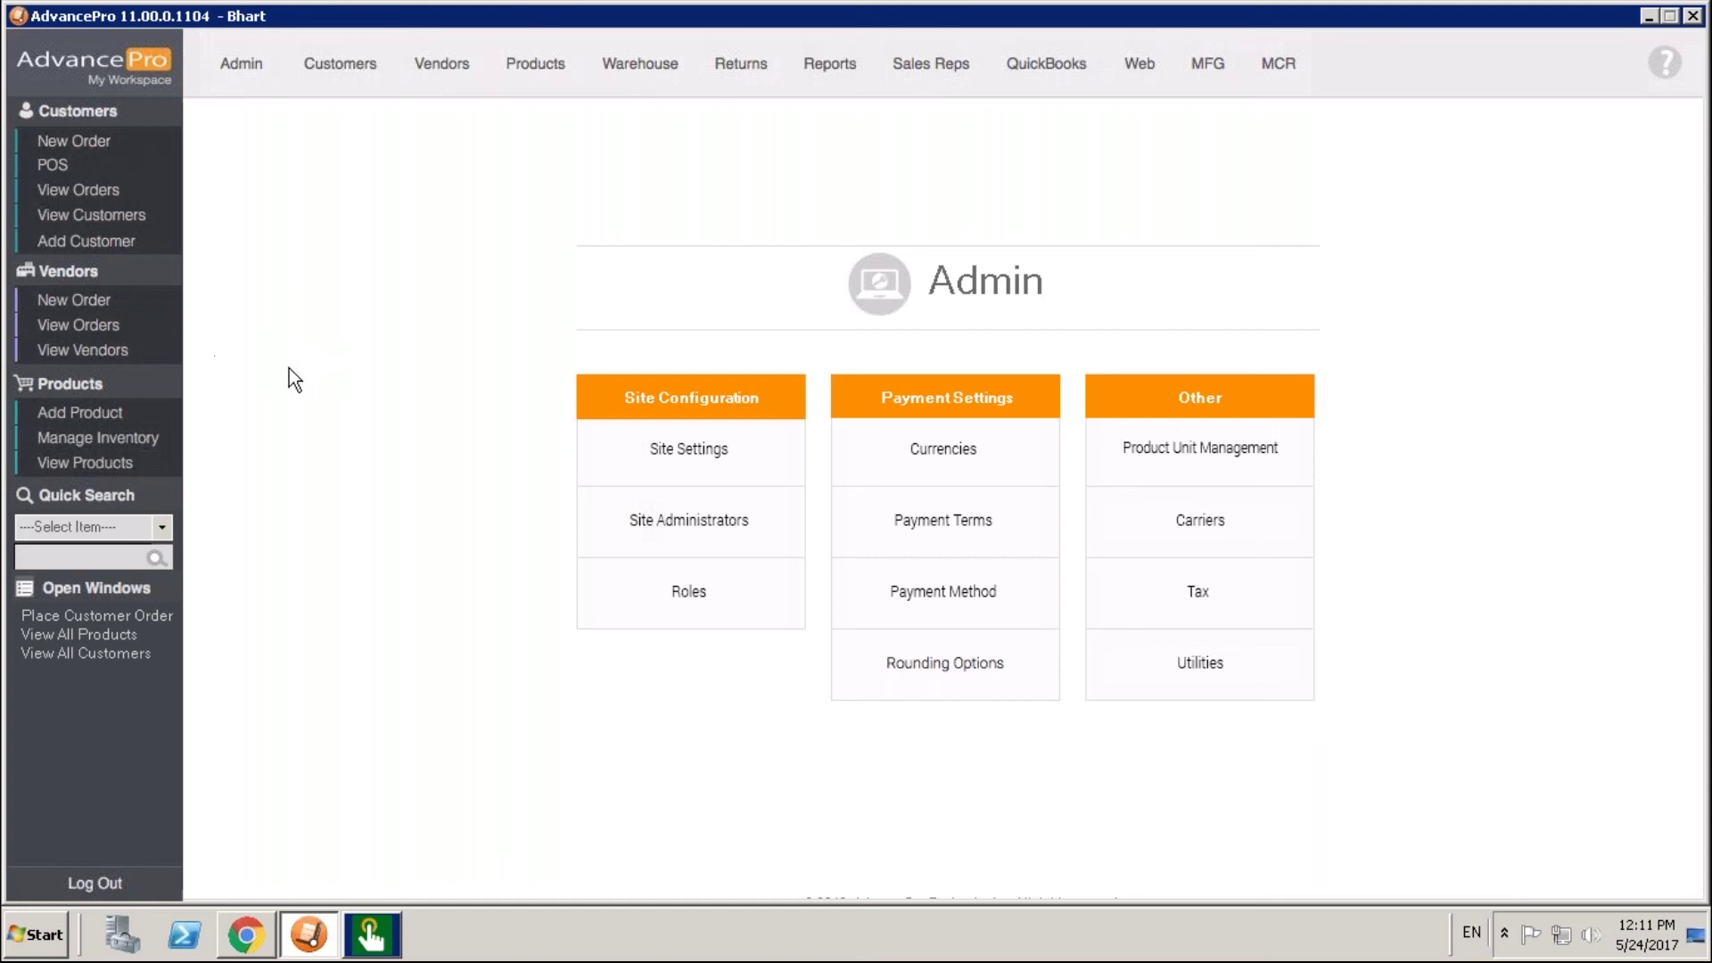
# Switch to Chrome to view the Custom Fields slide.
pyautogui.moveTo(263, 941)
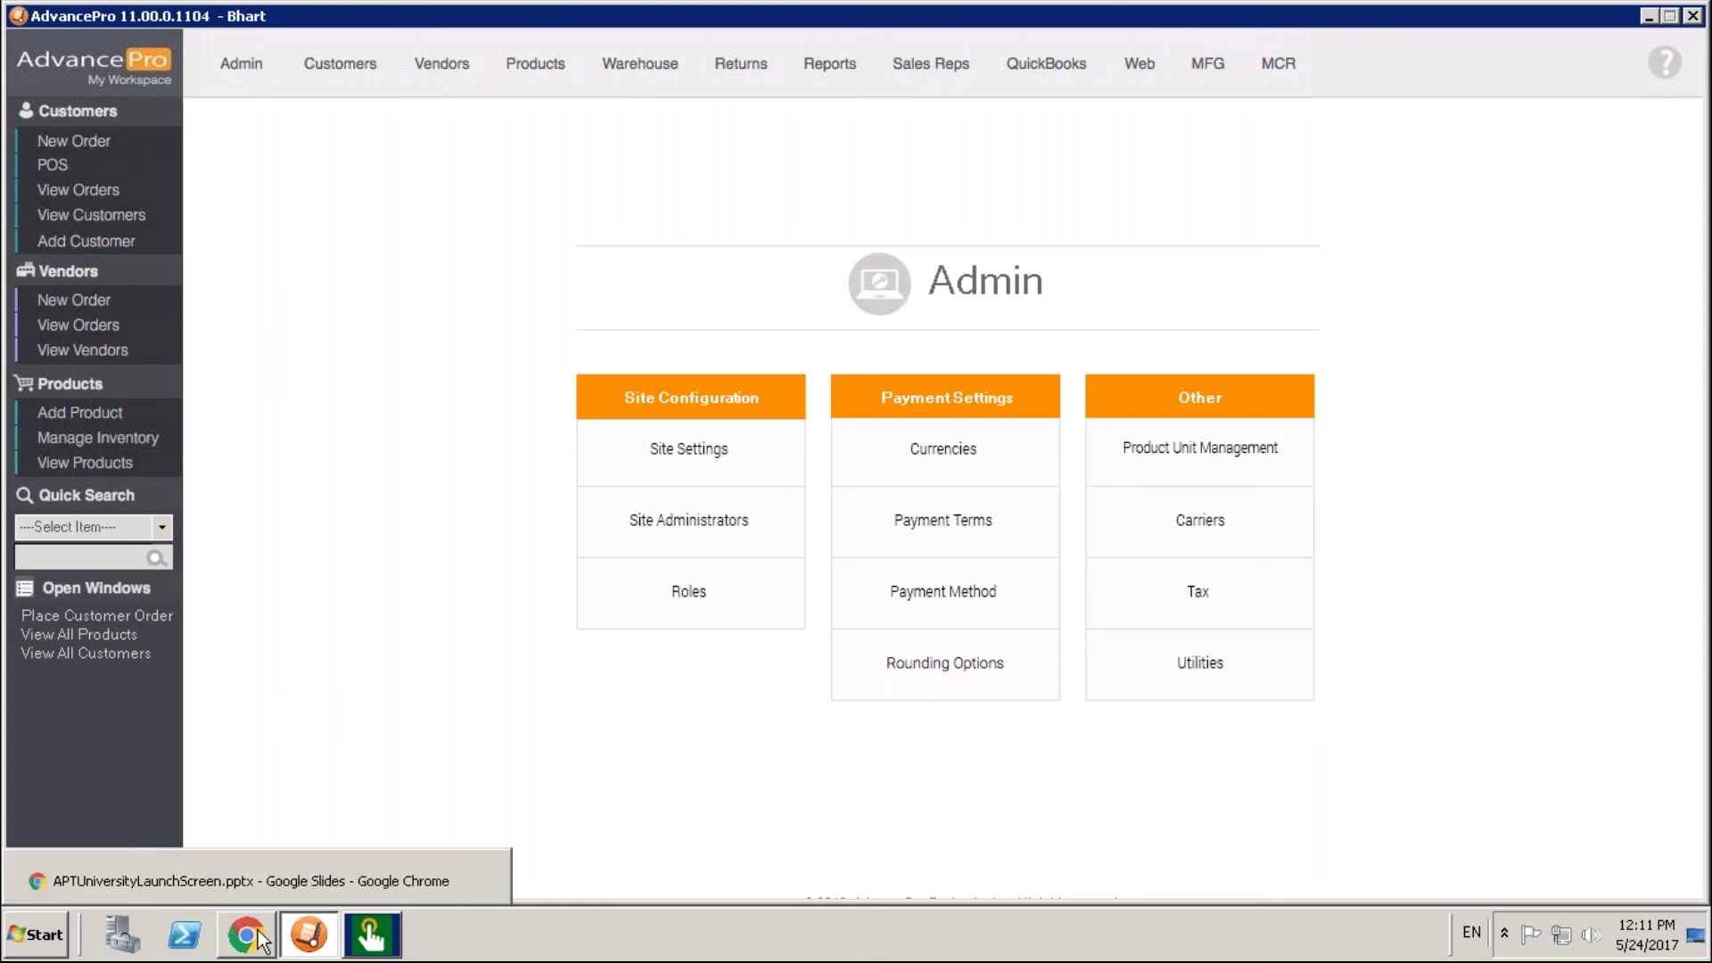
pyautogui.click(275, 887)
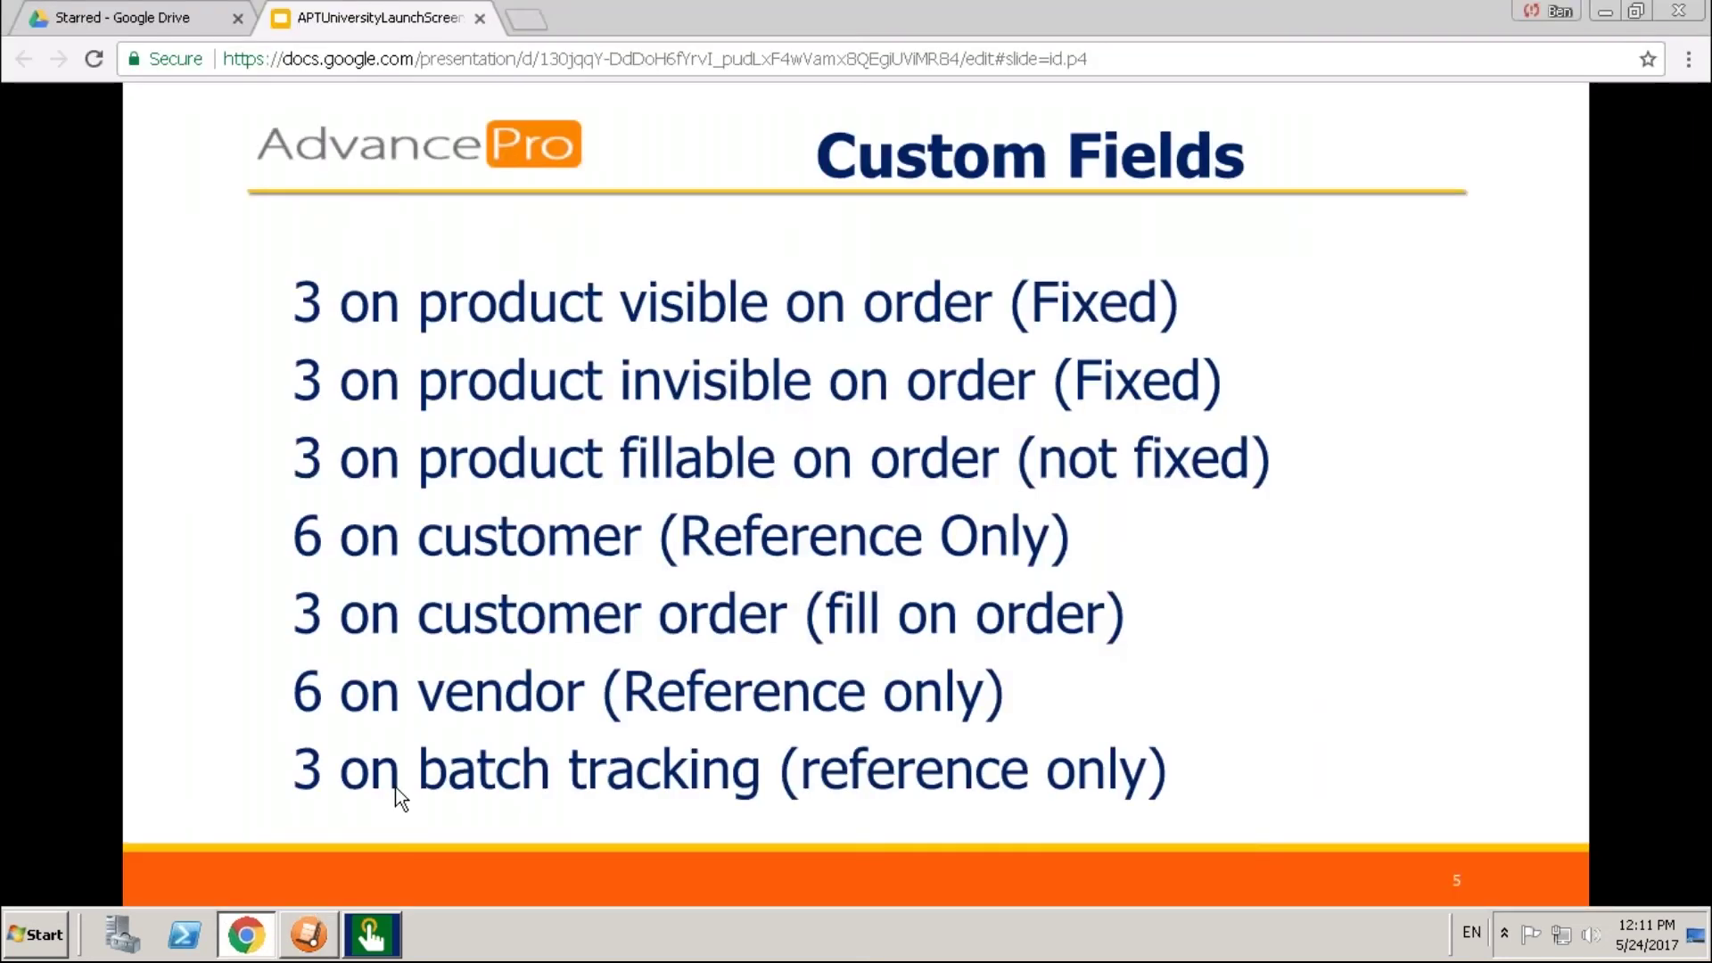
# Advance to the Cross Reference Fields slide, switch to AdvancePro and examine the cross-reference labels for customer, vendor and transfer orders in the site settings.
pyautogui.click(399, 796)
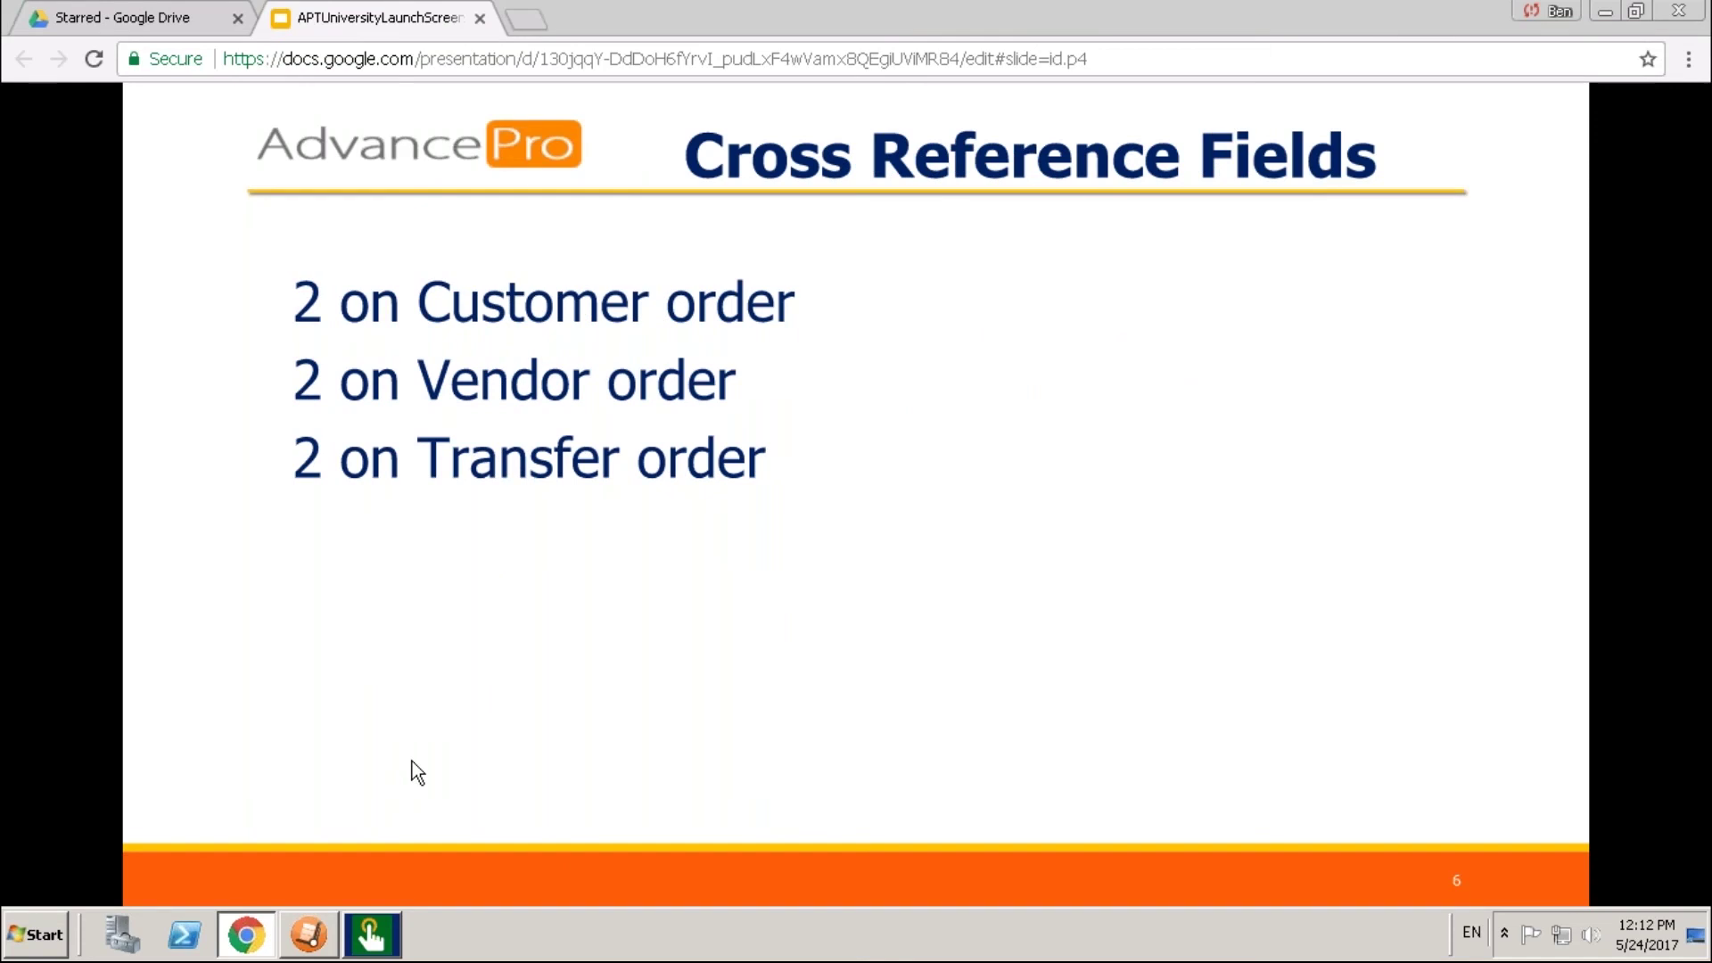
pyautogui.click(310, 936)
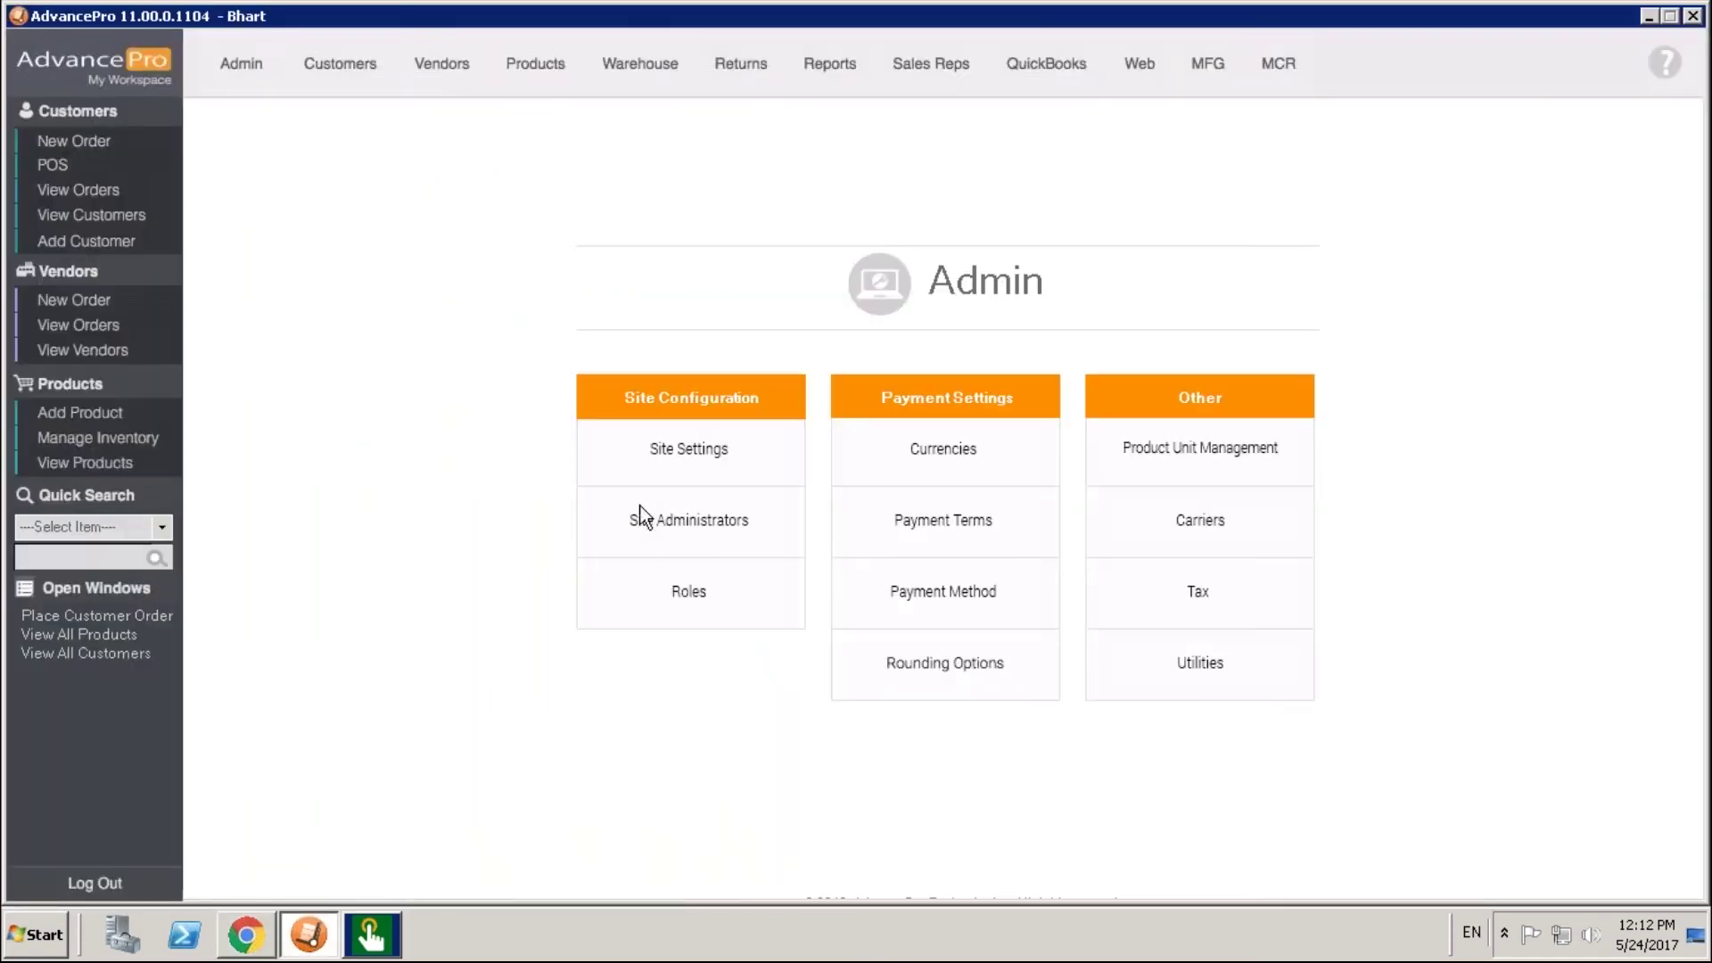
pyautogui.click(727, 450)
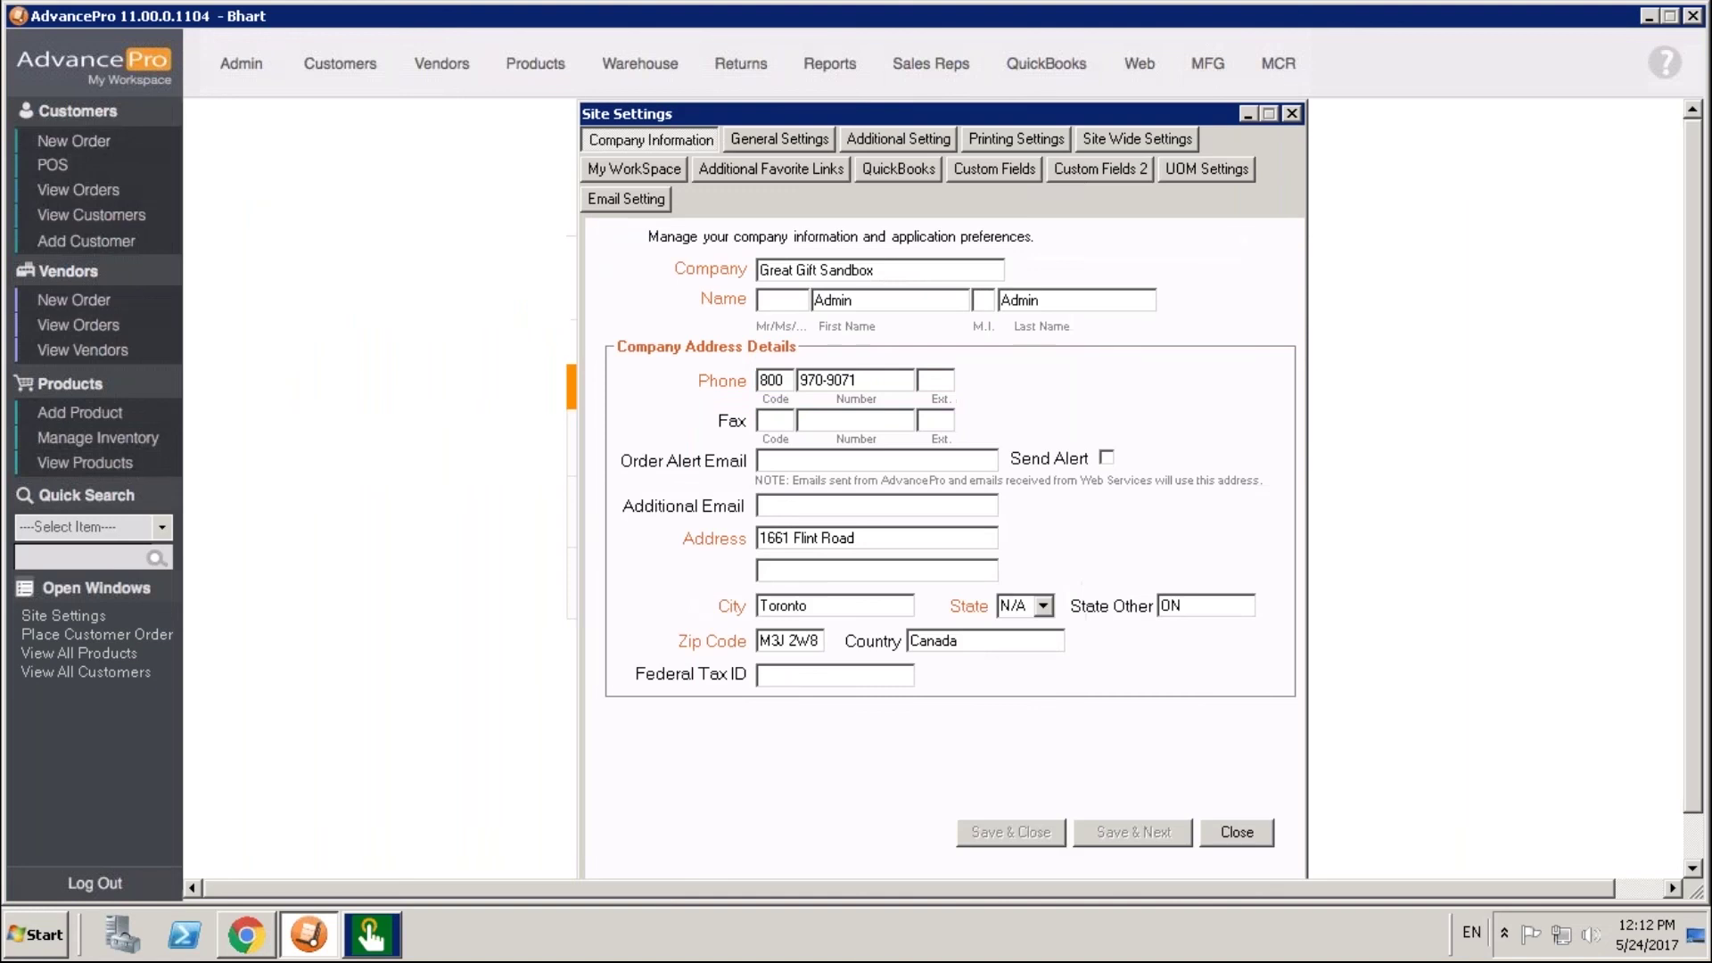
pyautogui.click(1071, 170)
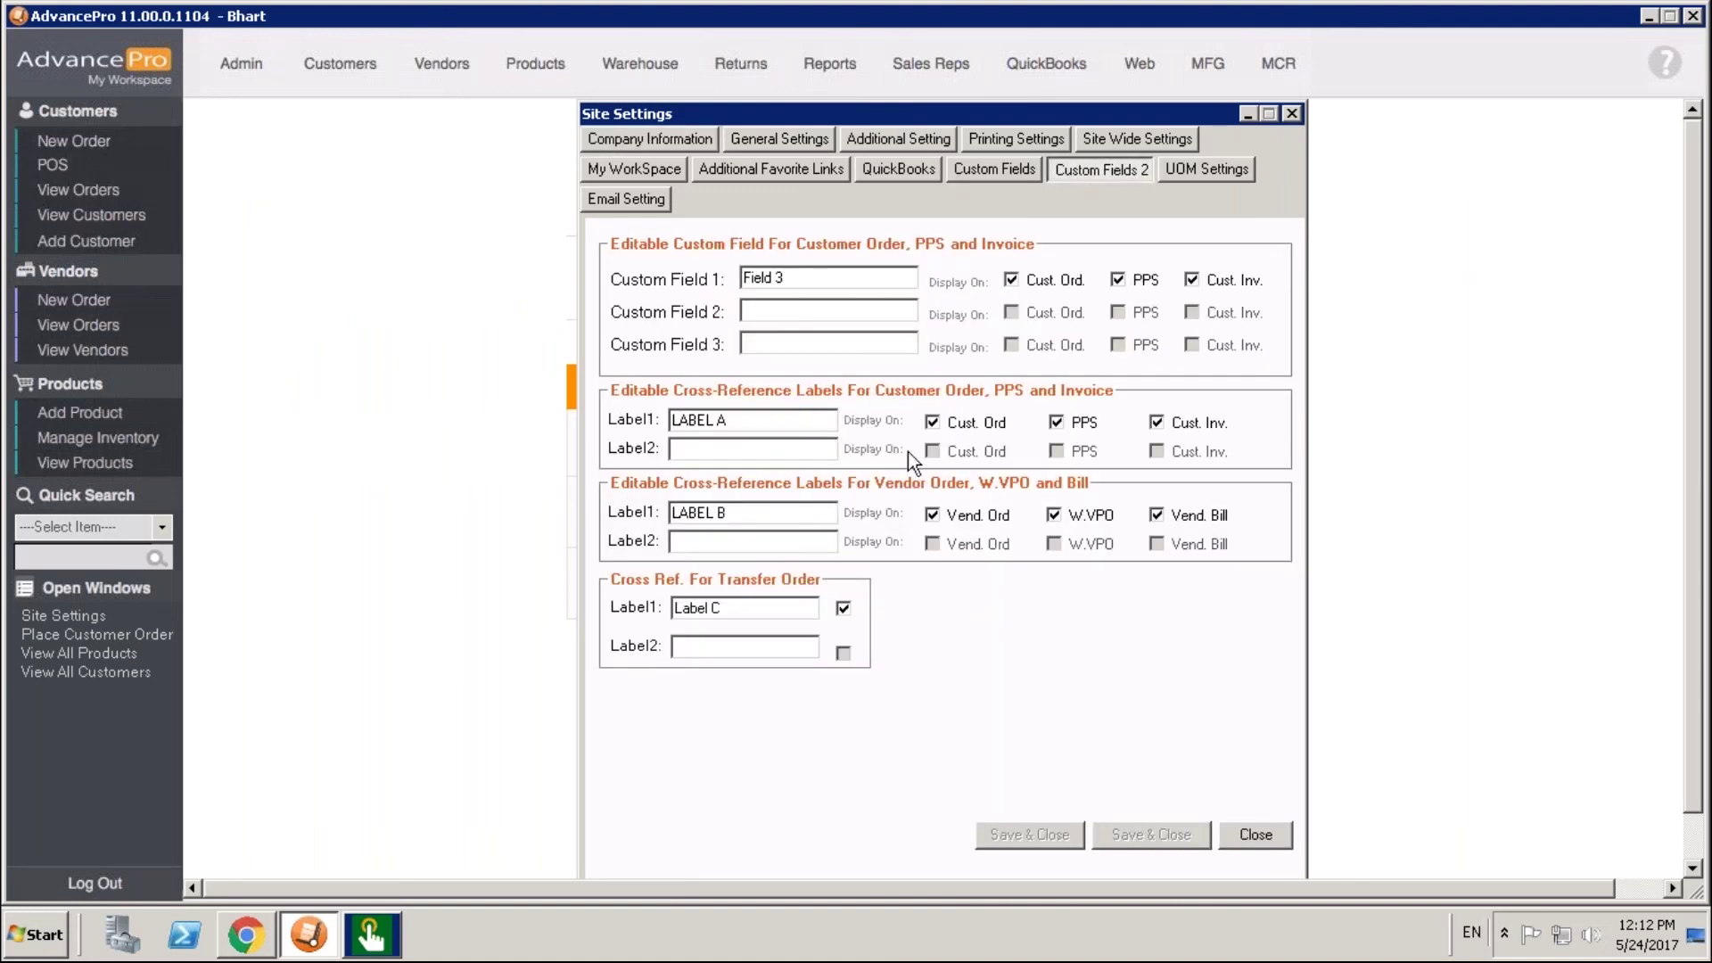
pyautogui.click(1251, 836)
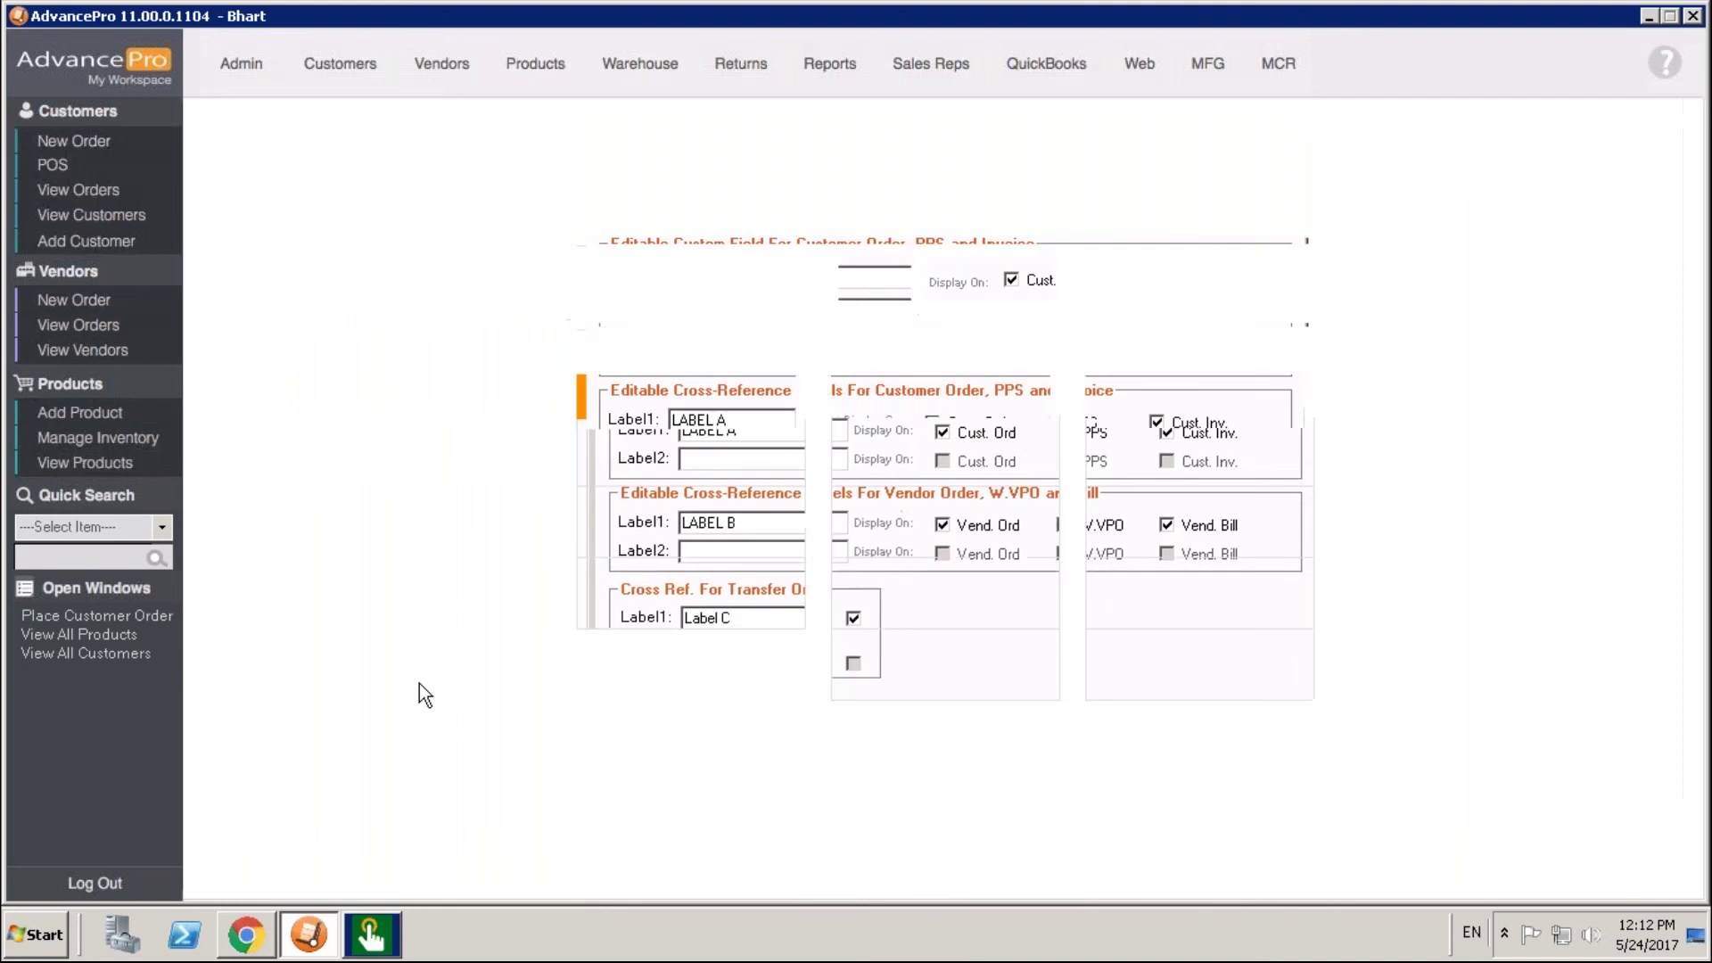
# Enter "Value" in the LABEL A cross-reference field of the open Demo Customer1 order, save it, and preview the sales order/pro-forma invoice.
pyautogui.click(137, 615)
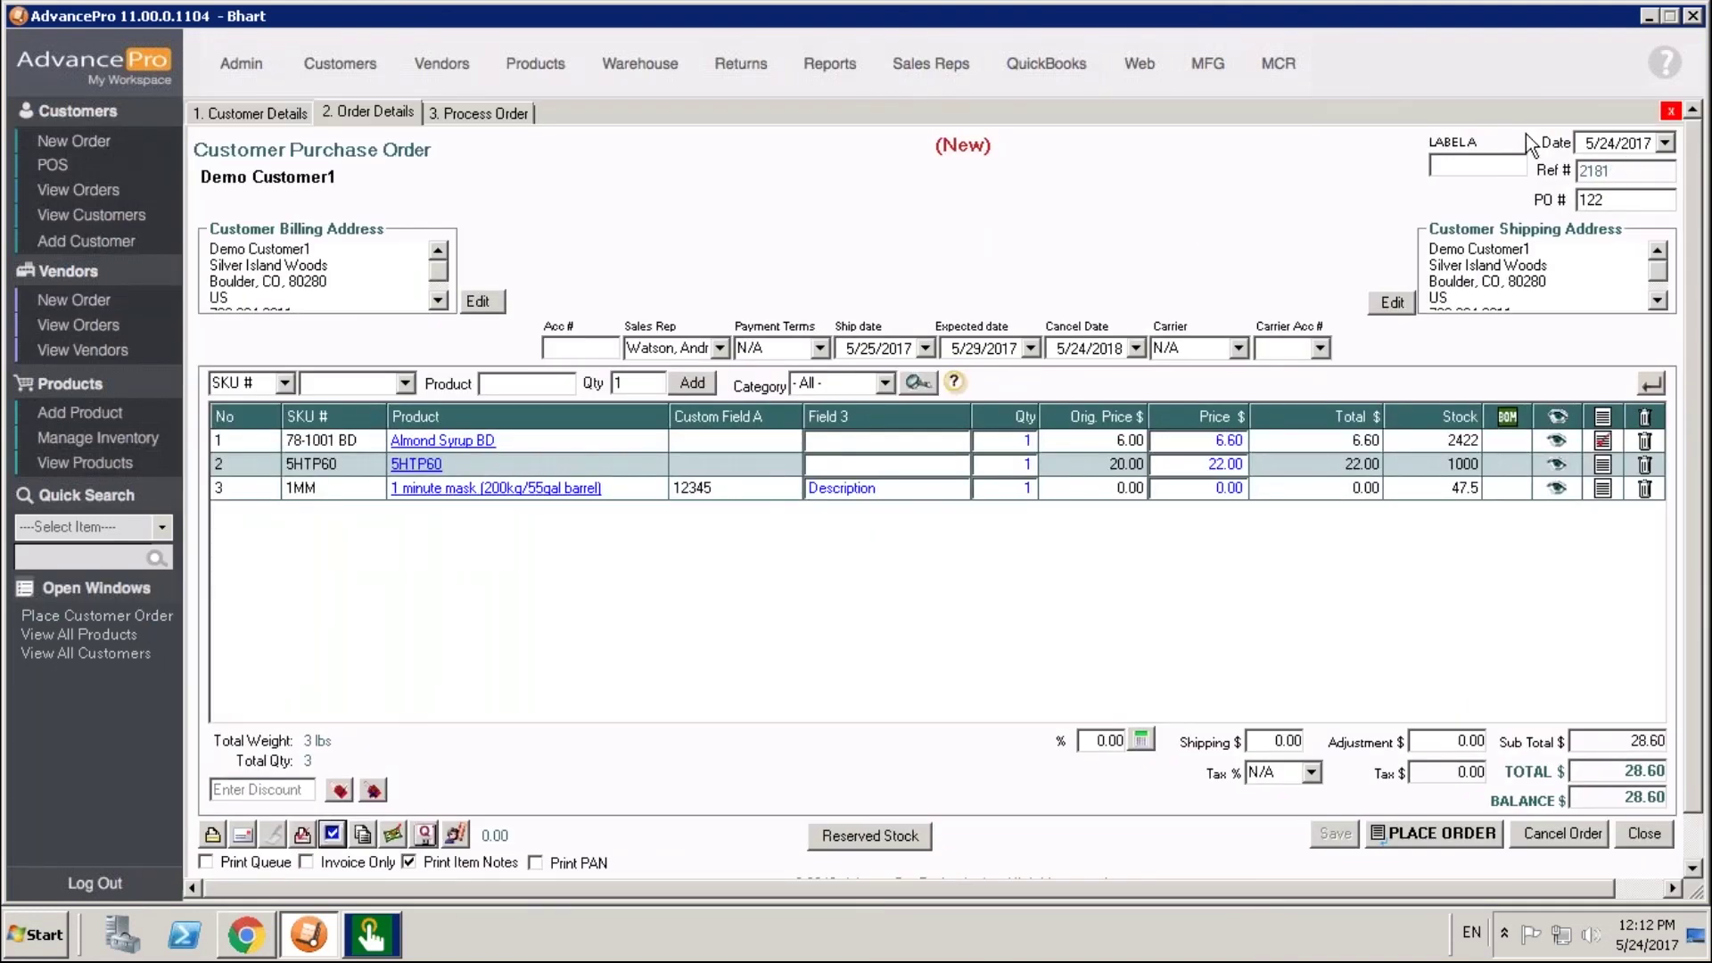
pyautogui.click(1476, 164)
pyautogui.write('Value')
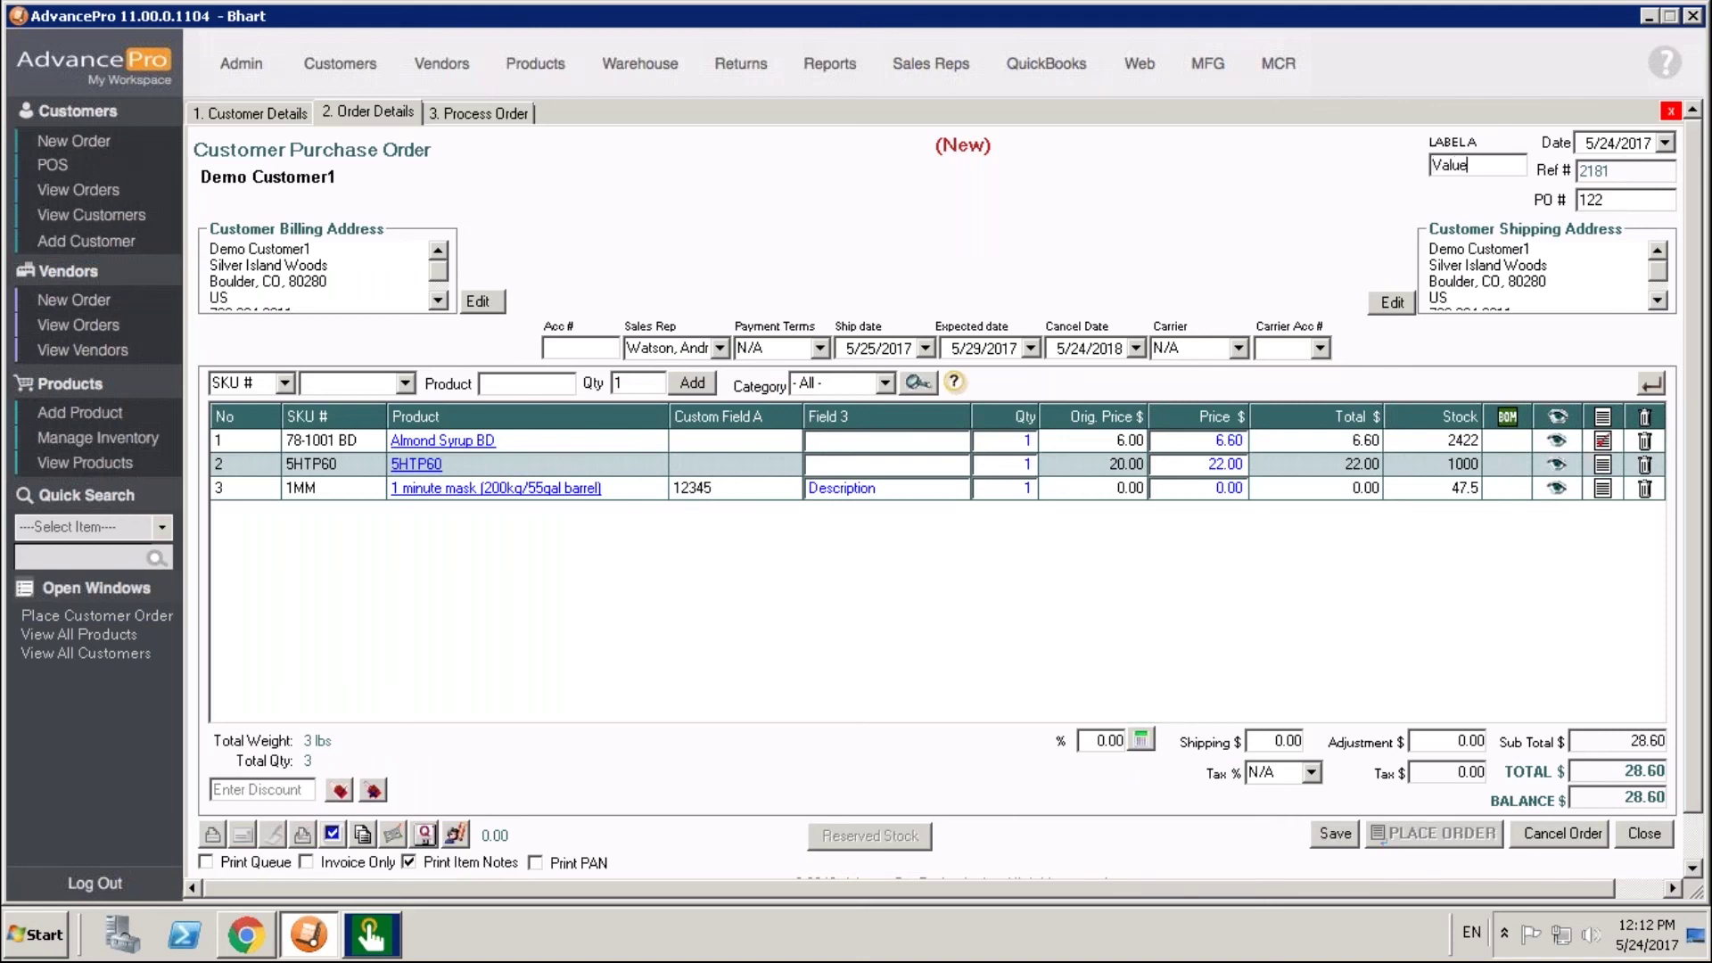
pyautogui.click(1348, 842)
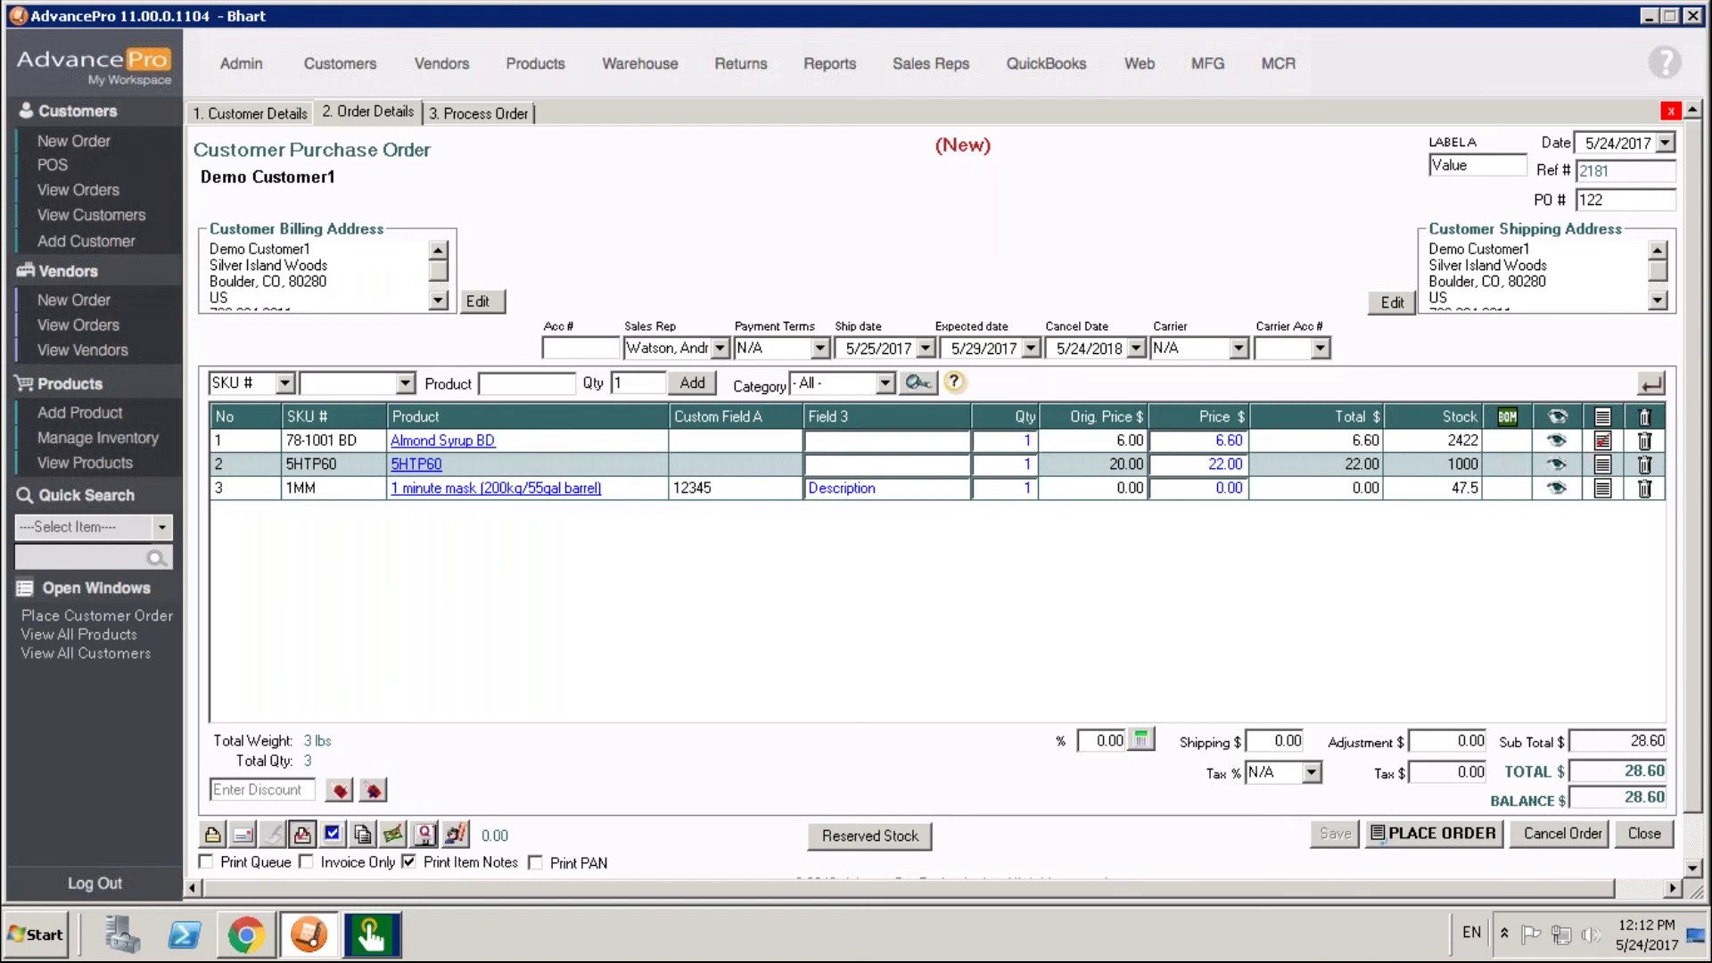
pyautogui.click(303, 835)
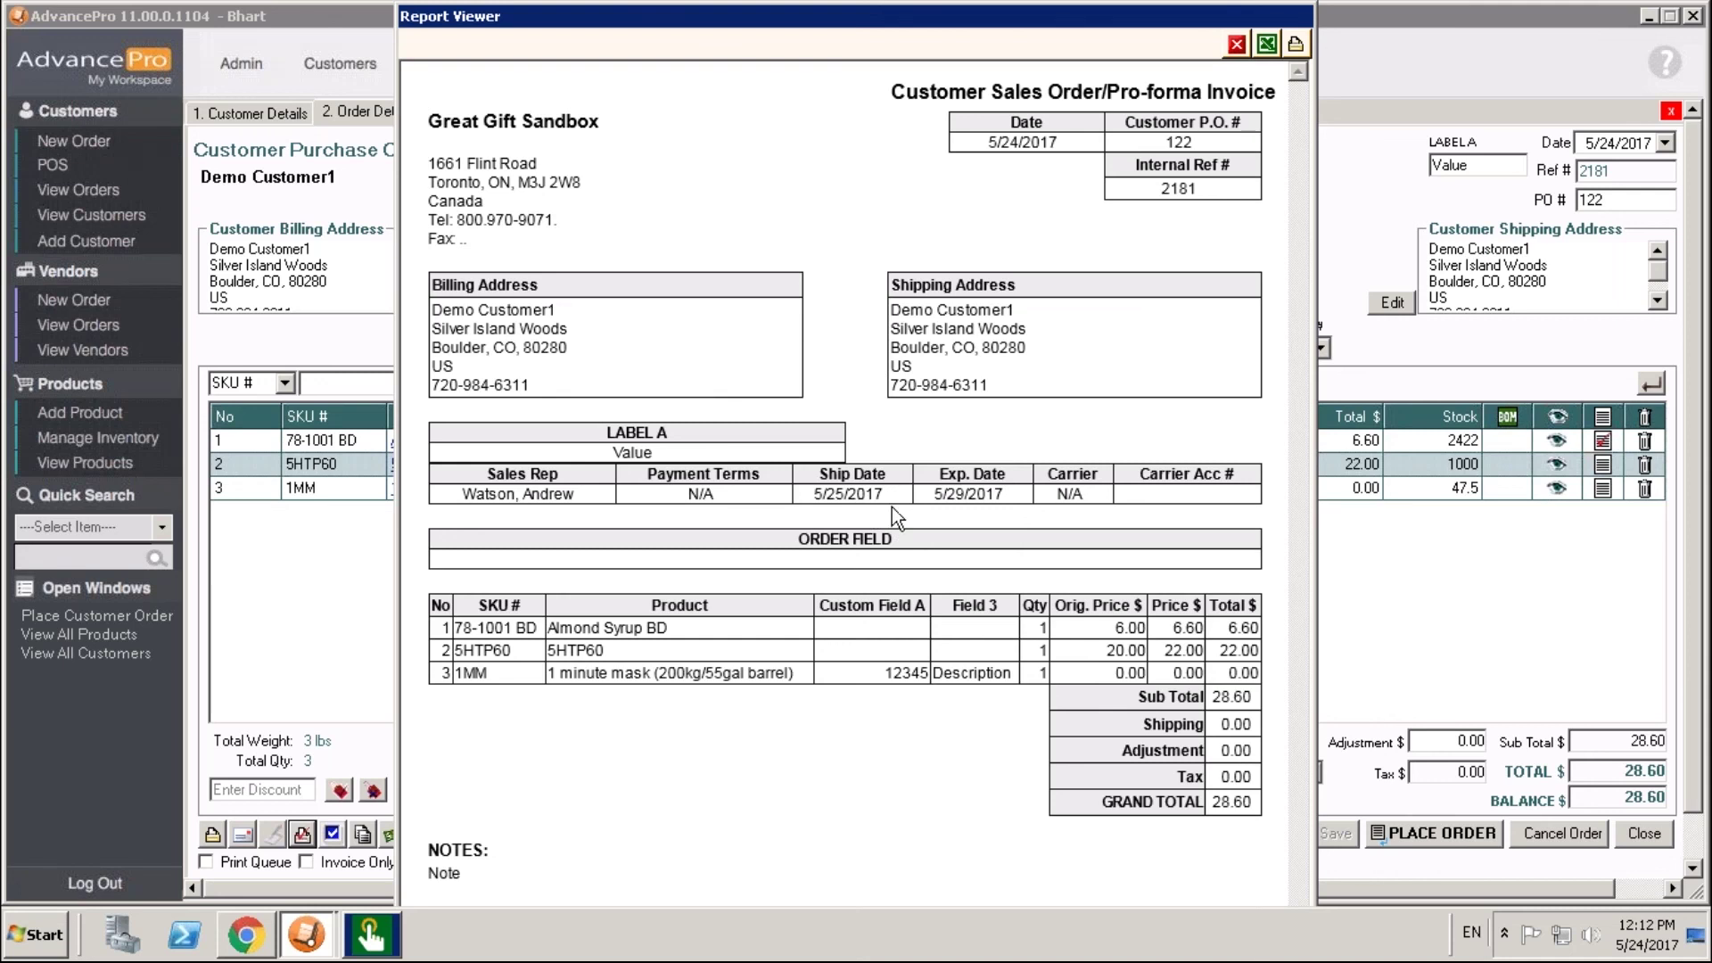
pyautogui.click(1235, 45)
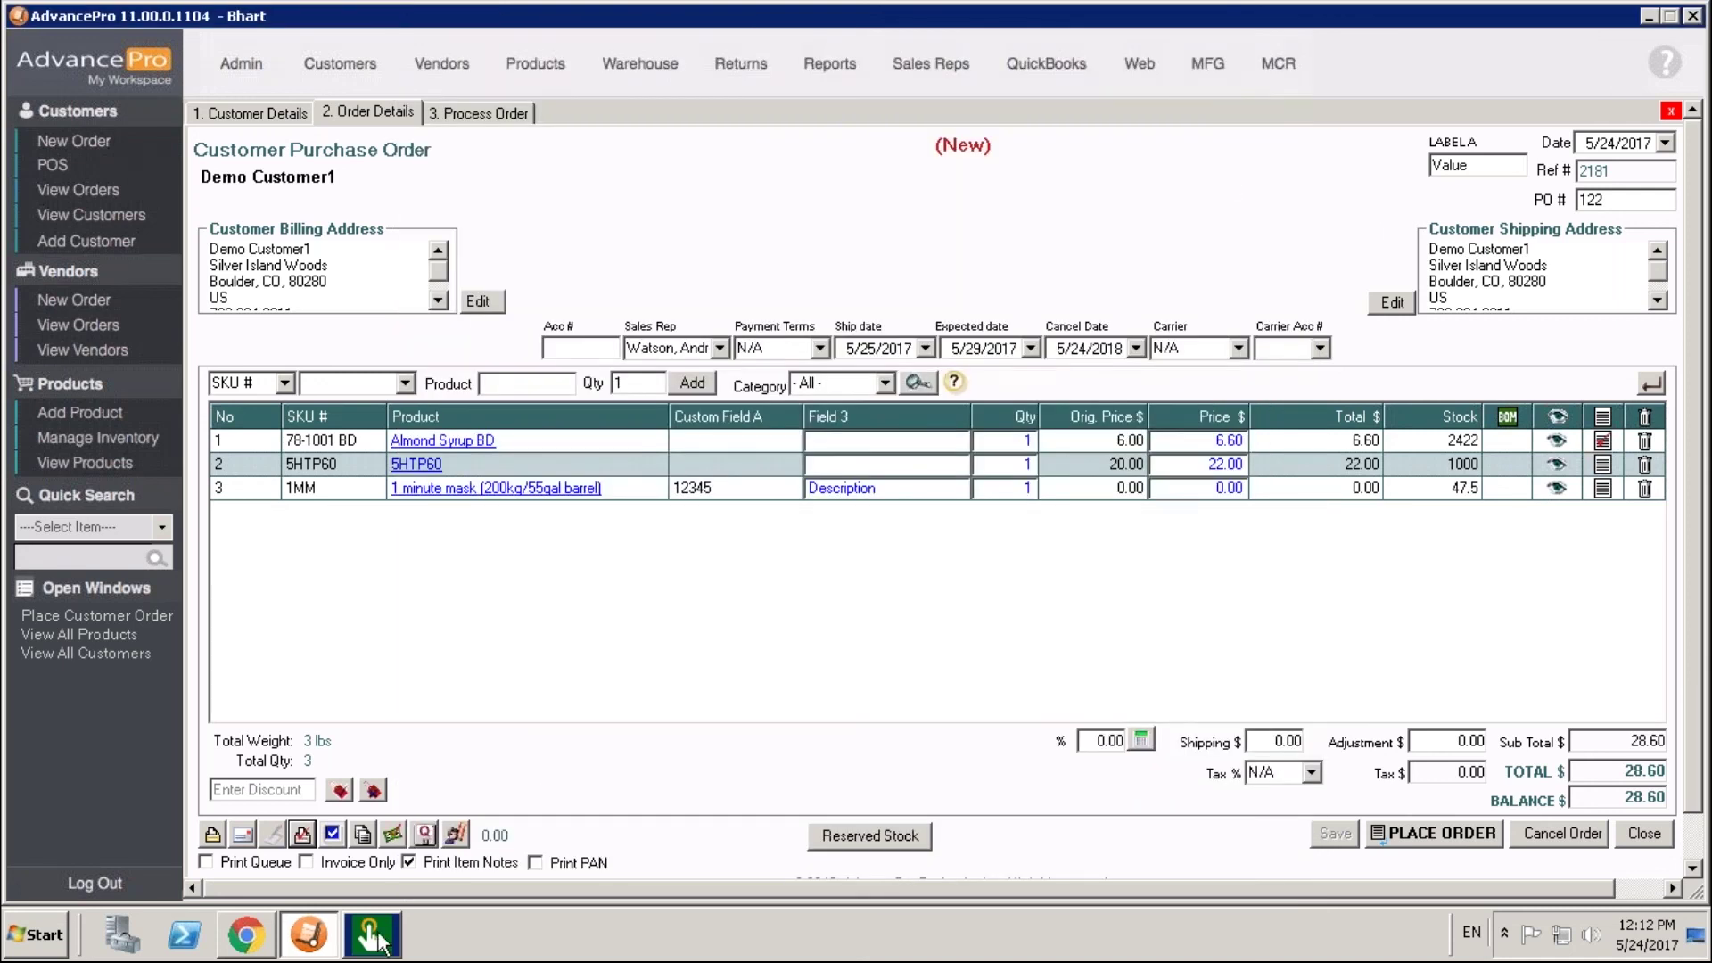
# Switch to Chrome and advance the presentation to the Reasons slide.
pyautogui.click(263, 945)
pyautogui.click(459, 695)
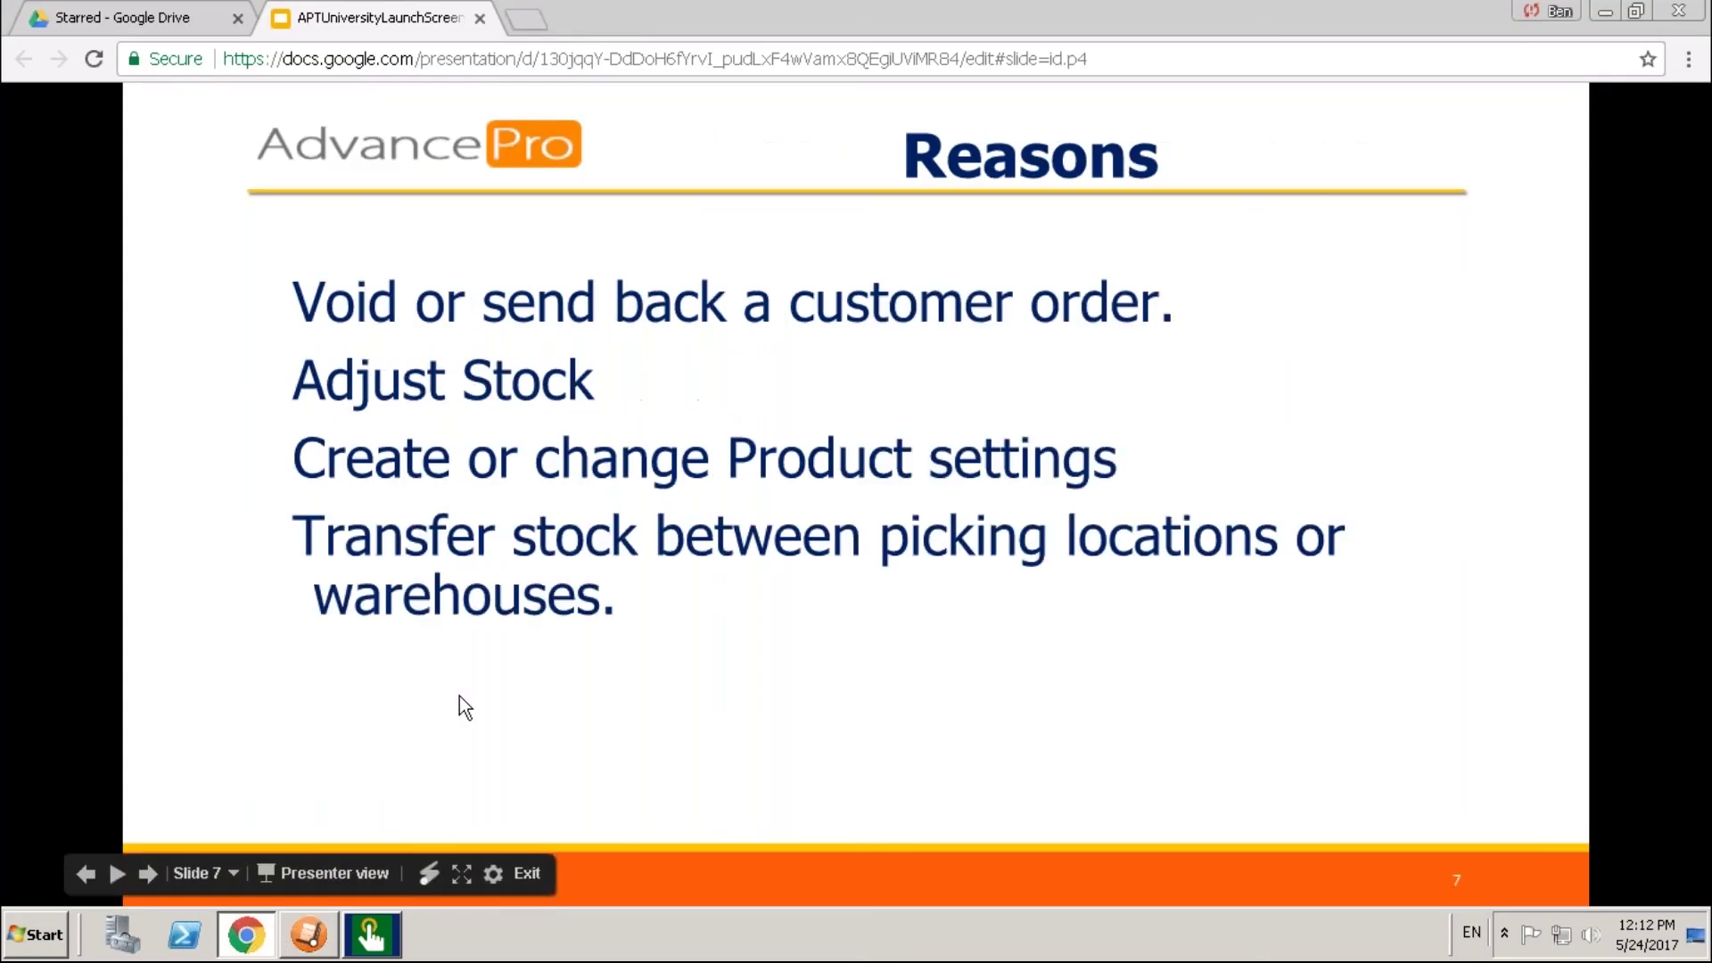